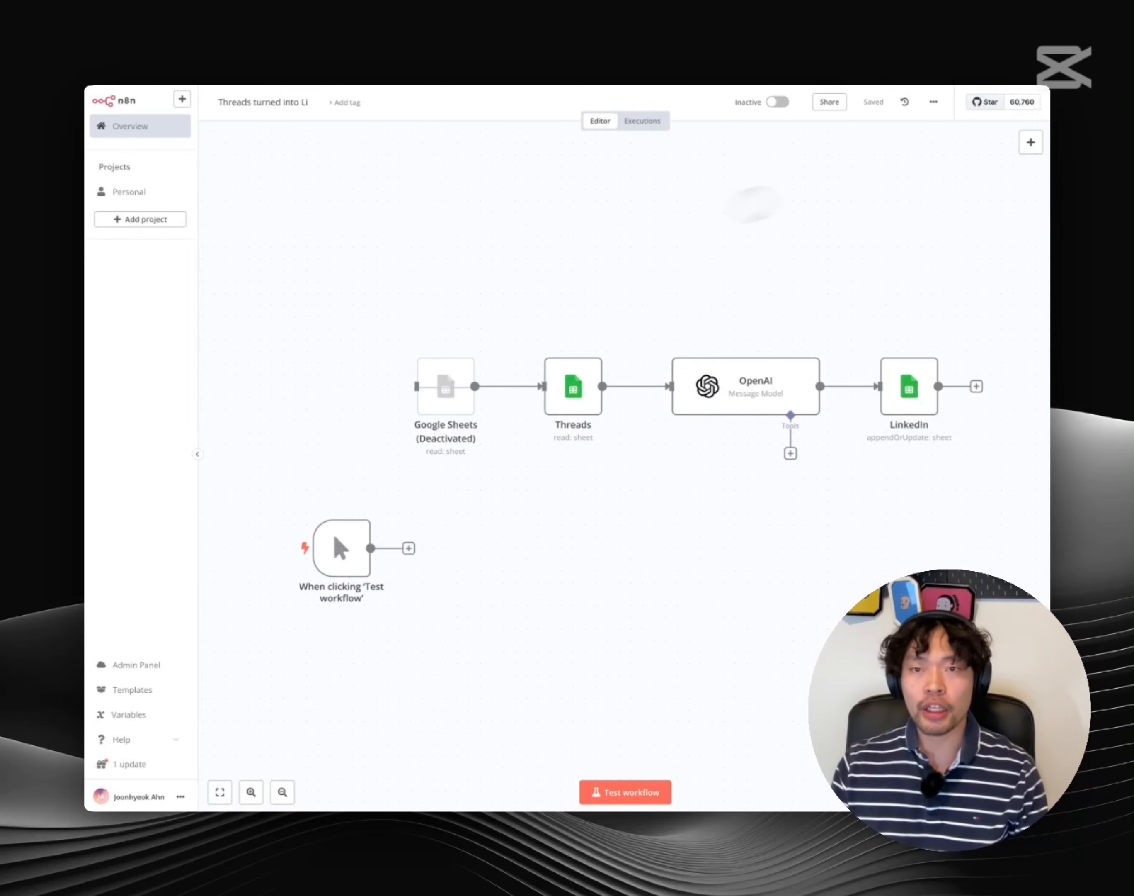
{"action": "left_click", "coordinate": [1031, 142]}
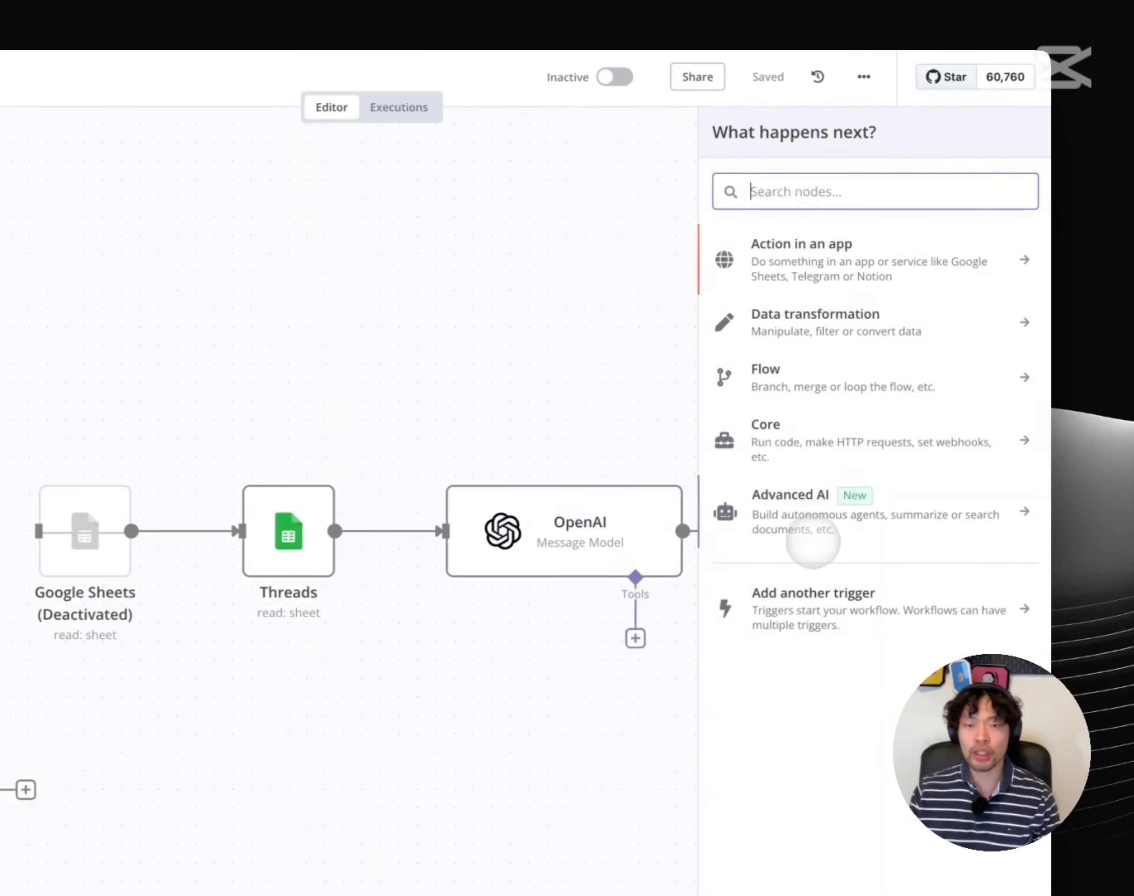
{"action": "left_click", "coordinate": [808, 605]}
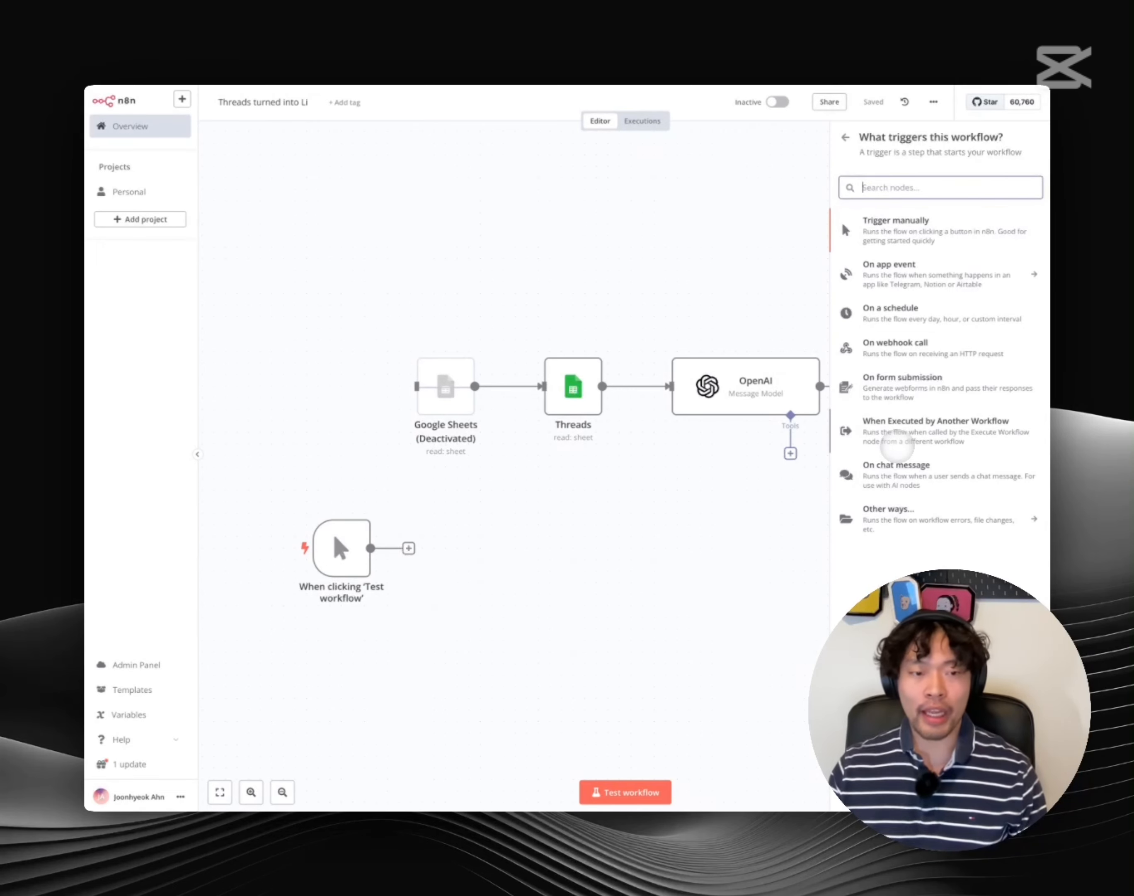
{"action": "scroll", "coordinate": [648, 487], "scroll_direction": "right", "scroll_amount": 1}
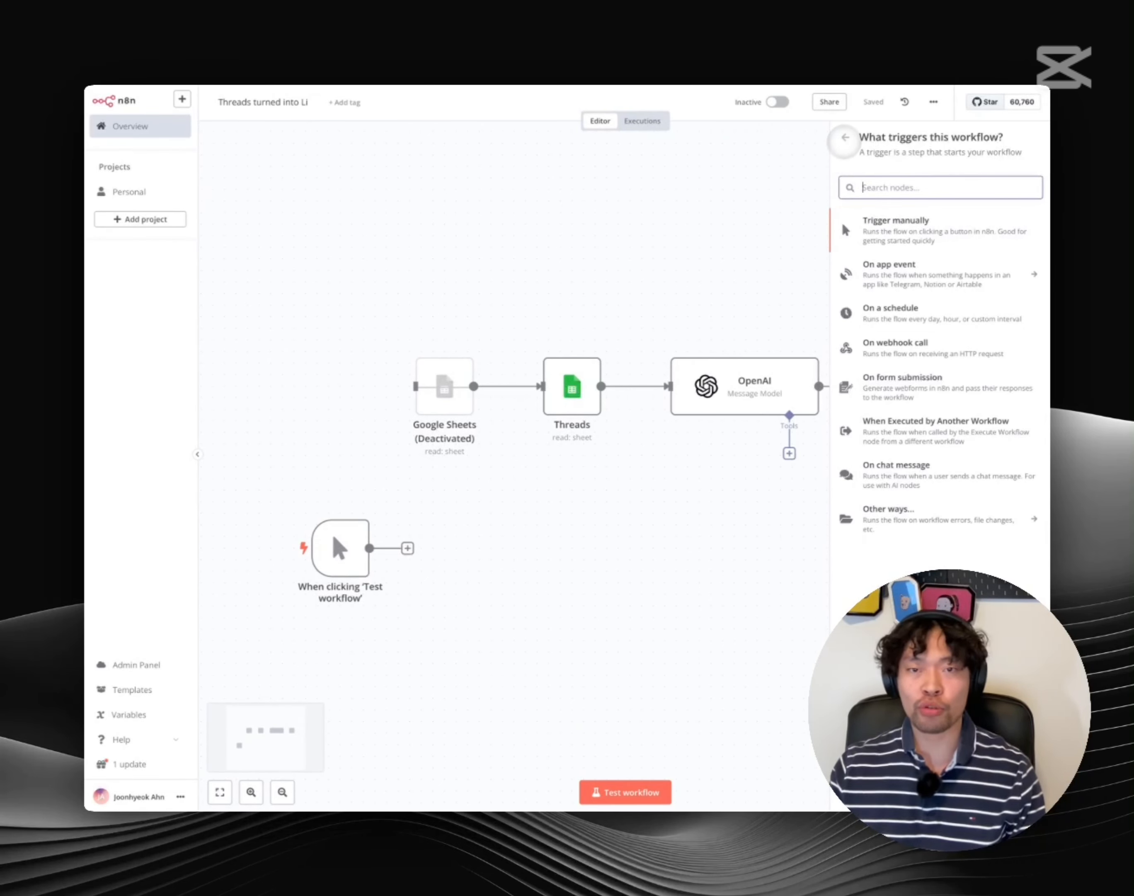
{"action": "left_click", "coordinate": [845, 137]}
{"action": "left_click", "coordinate": [603, 264]}
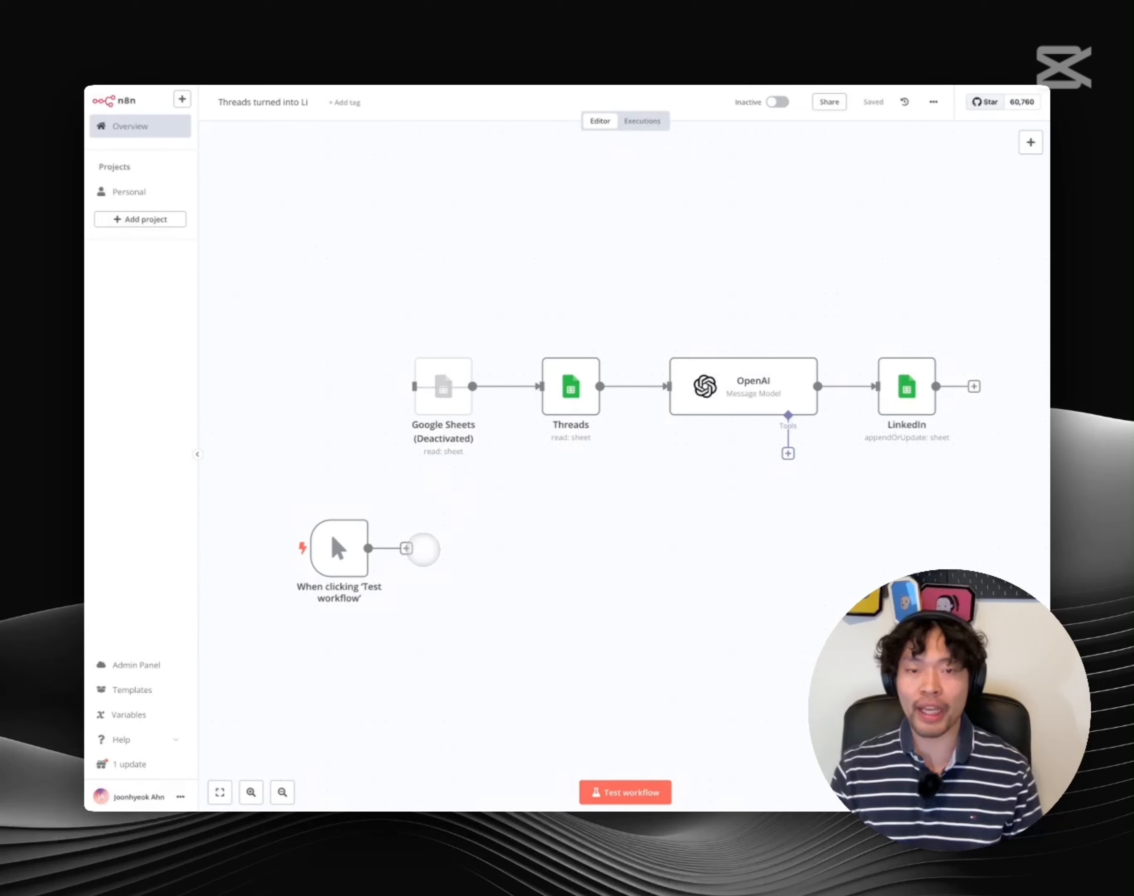
{"action": "mouse_move", "coordinate": [72, 179]}
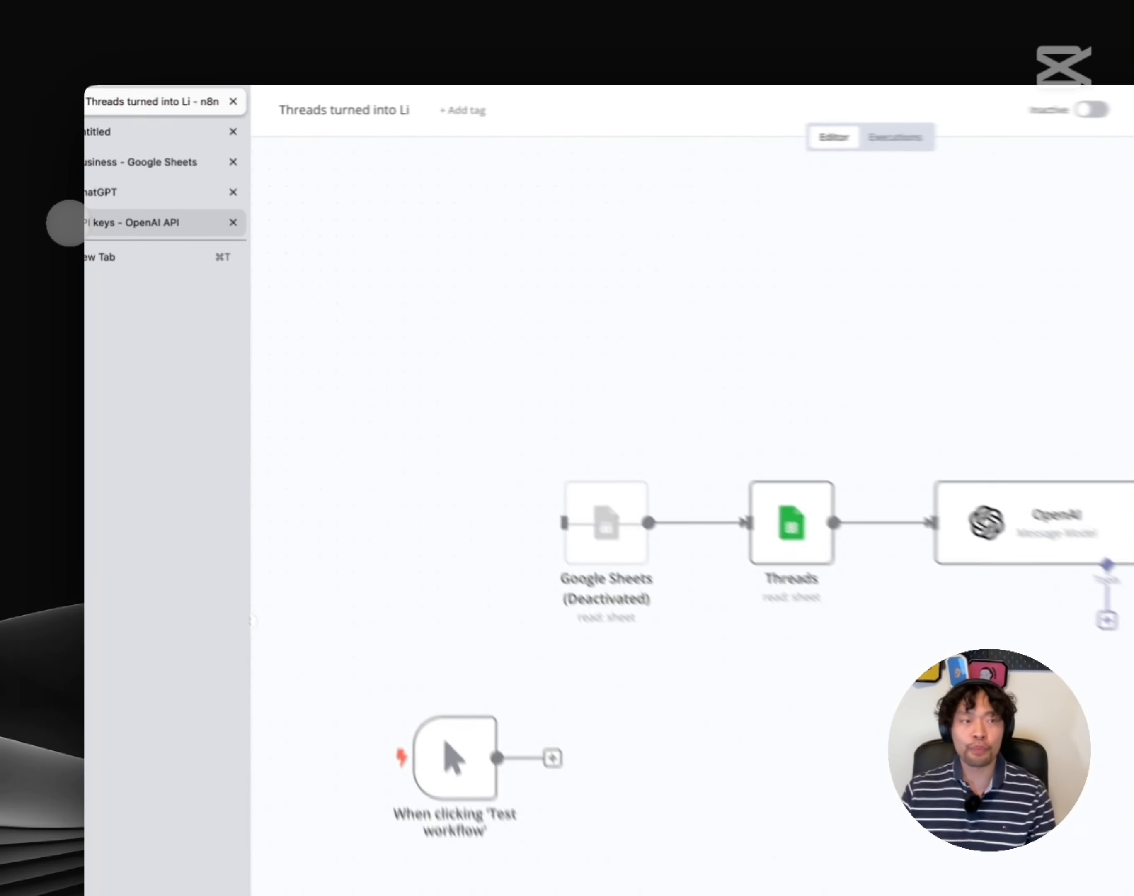
{"action": "left_click", "coordinate": [68, 223]}
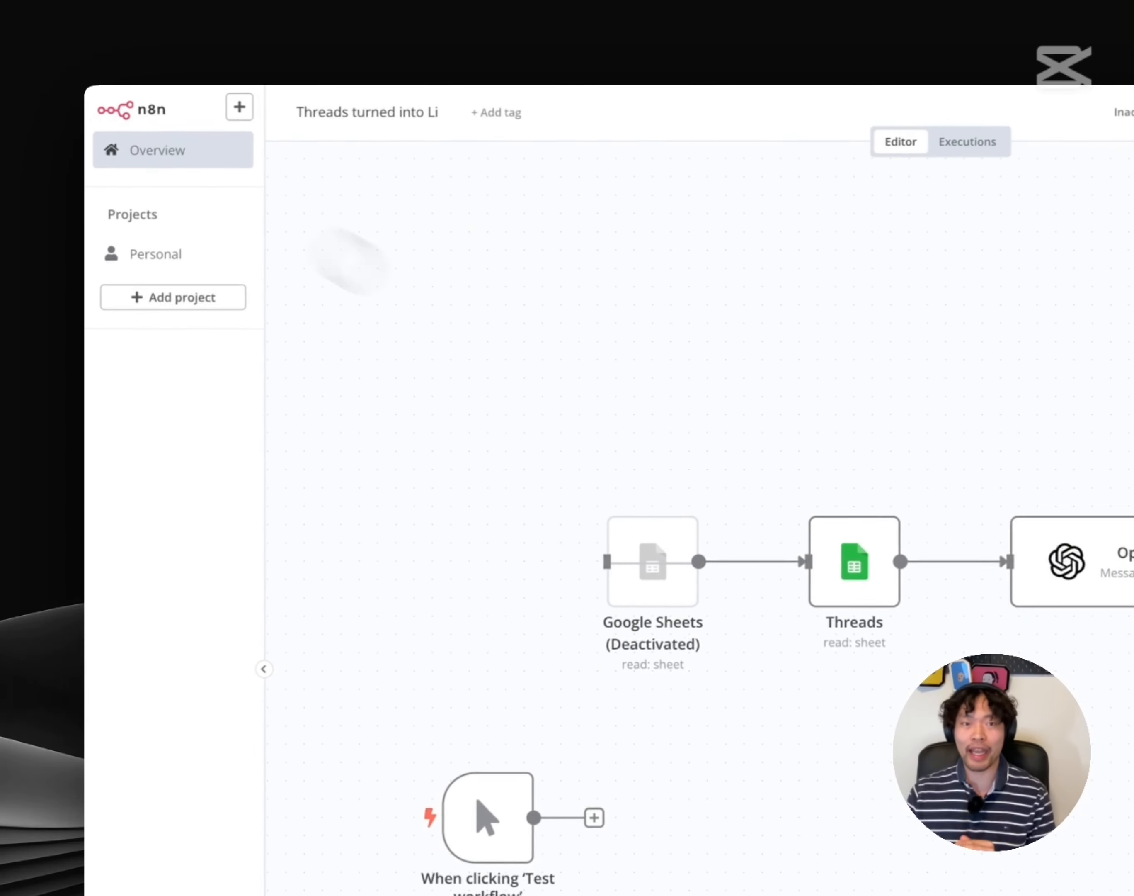
{"action": "left_click", "coordinate": [221, 256]}
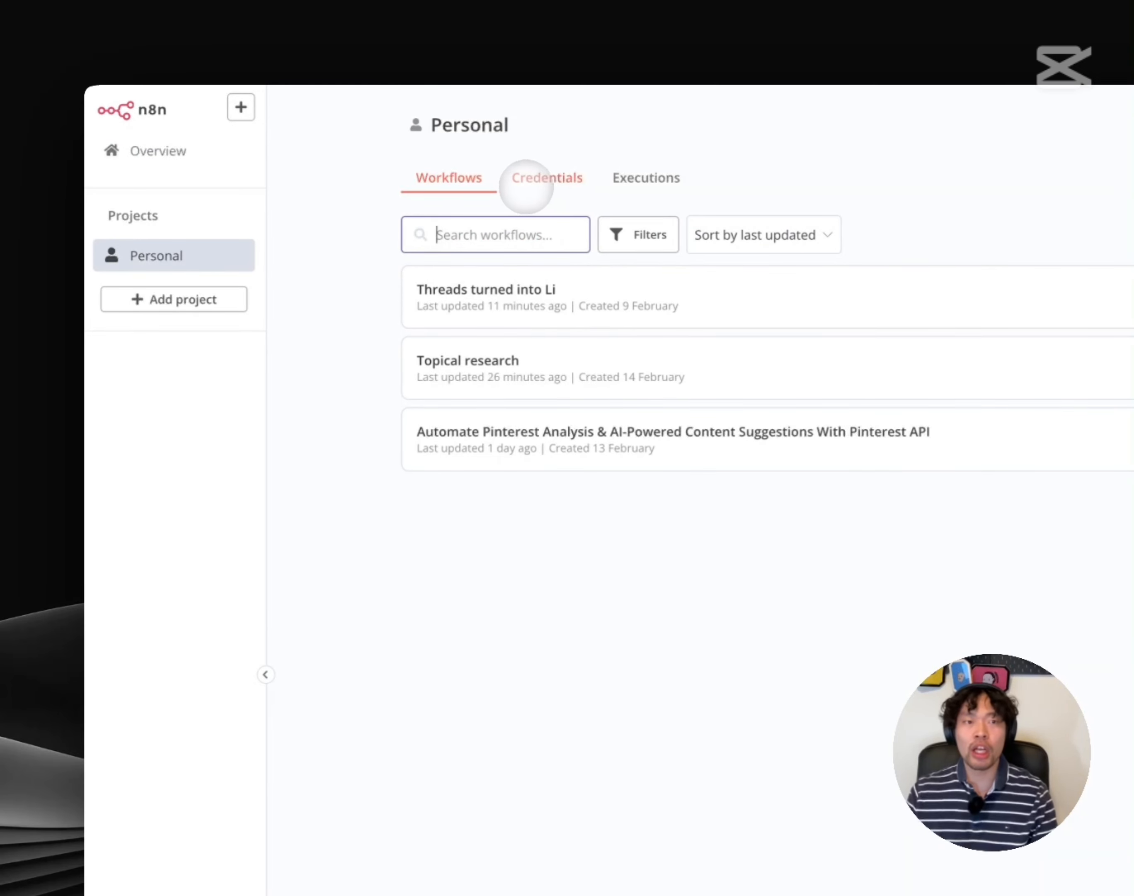
{"action": "left_click", "coordinate": [540, 184]}
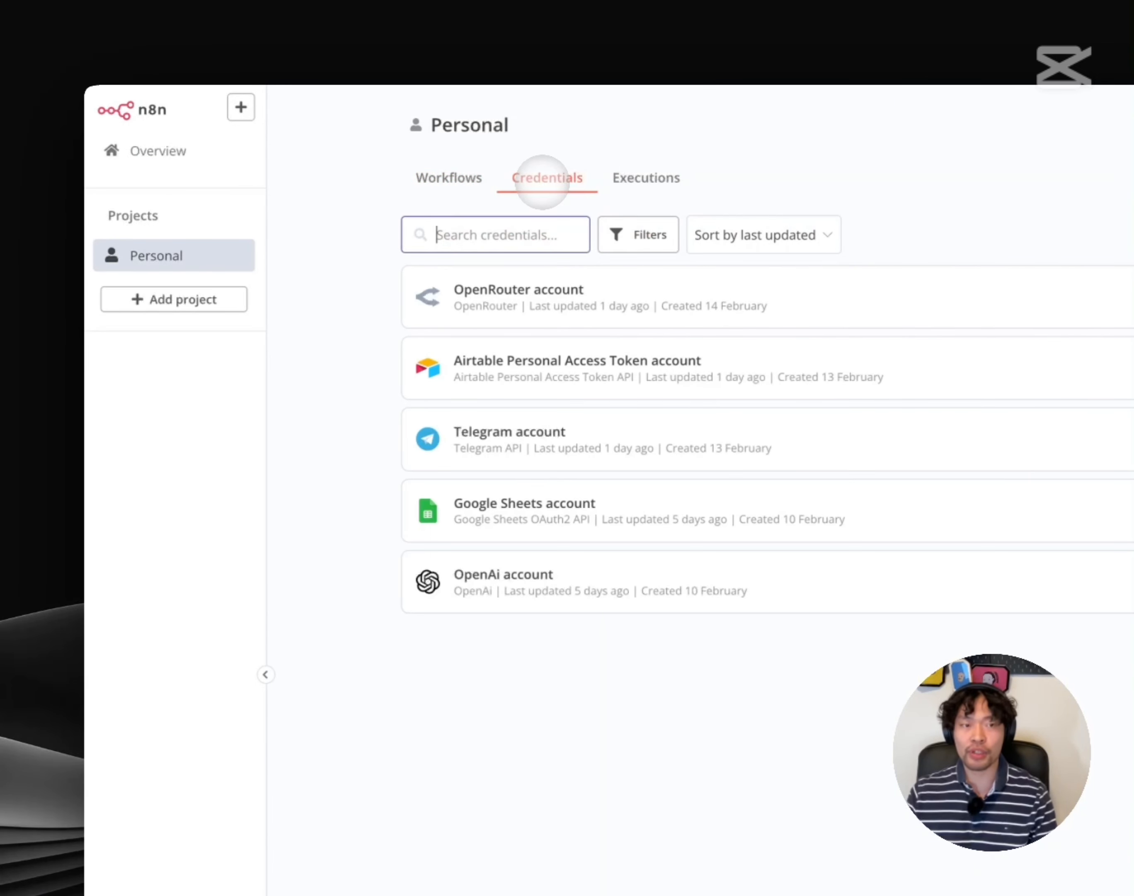
{"action": "left_click", "coordinate": [383, 312]}
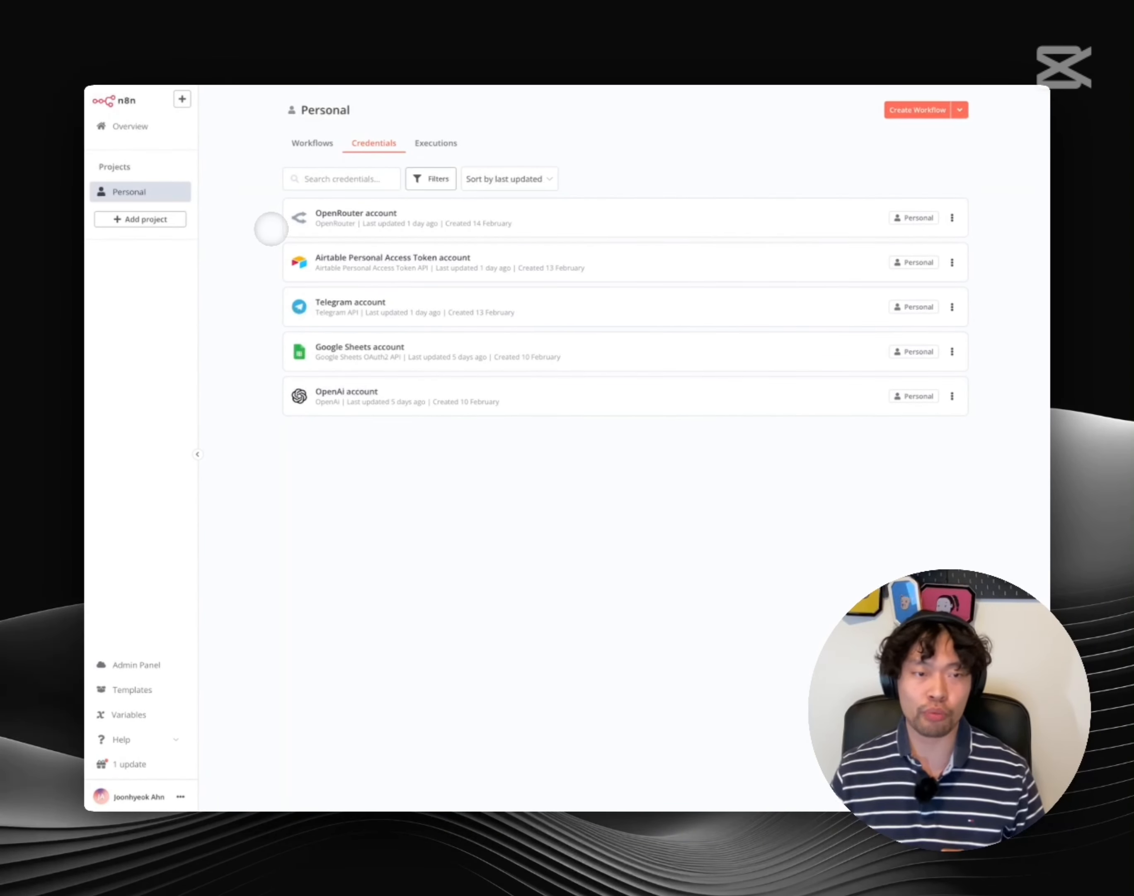
{"action": "left_click", "coordinate": [312, 143]}
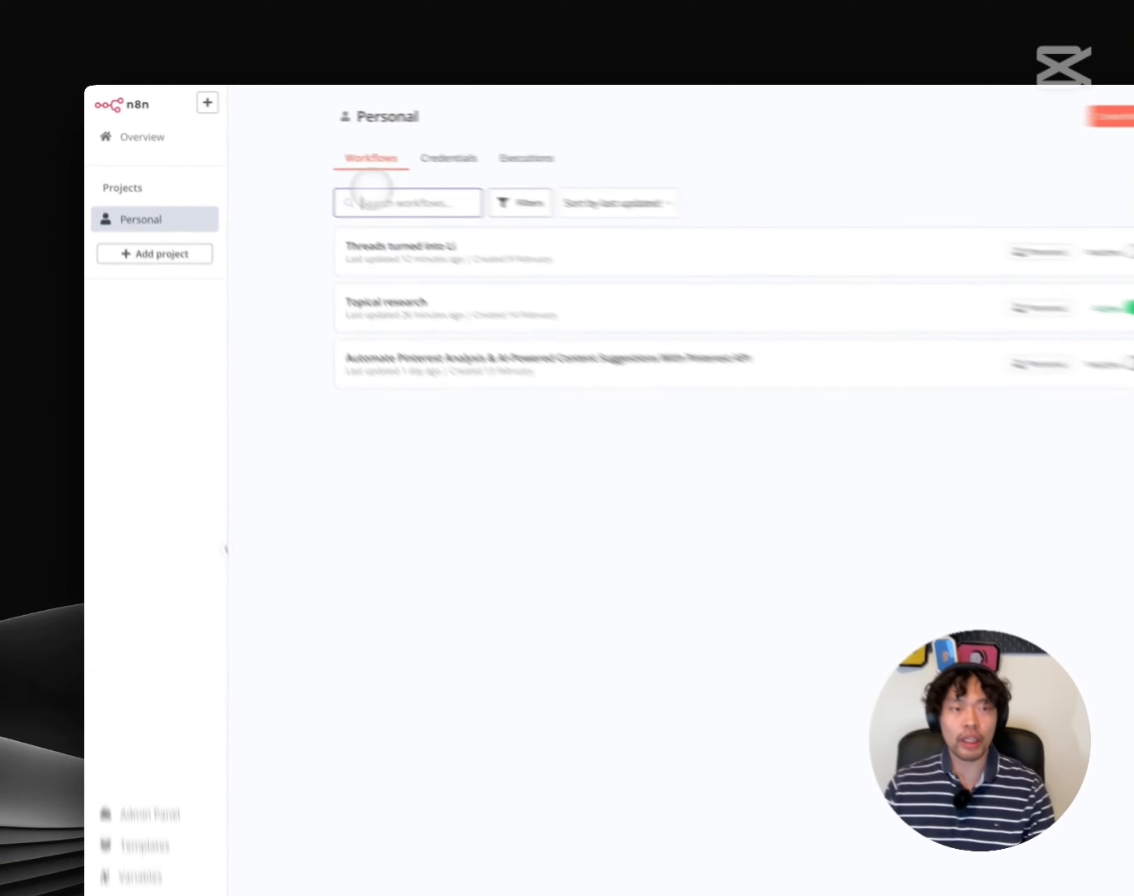
{"action": "left_click", "coordinate": [412, 256]}
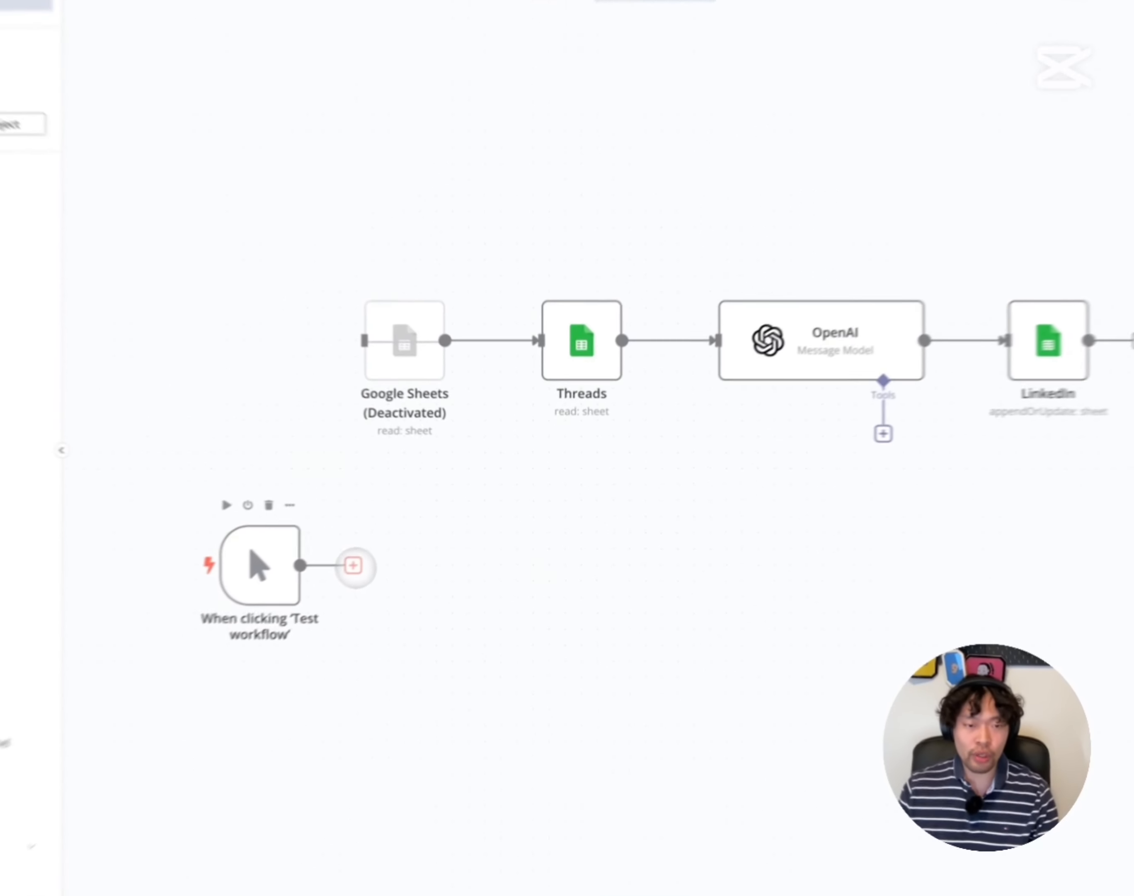
Connect a Google Sheets 'Get row(s) in sheet' node to the manual trigger
{"action": "left_click", "coordinate": [408, 536]}
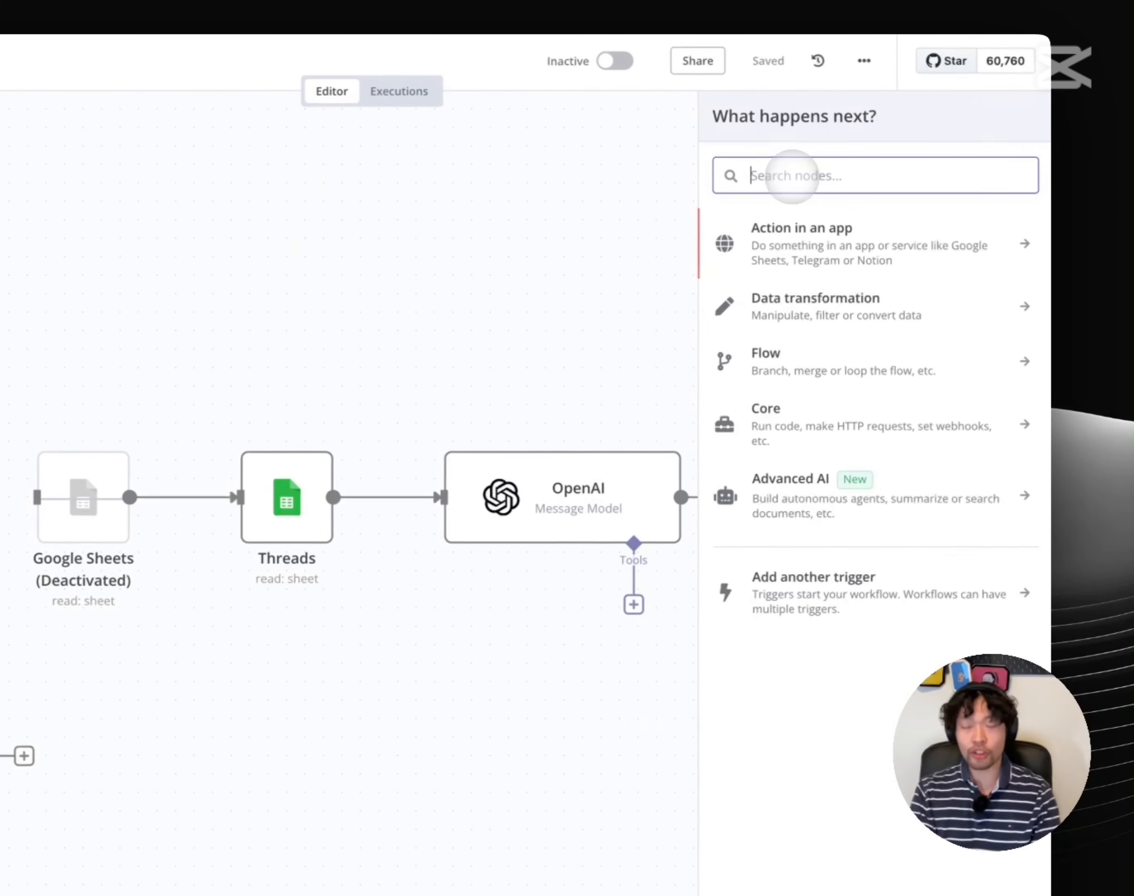
{"action": "type", "text": "spread"}
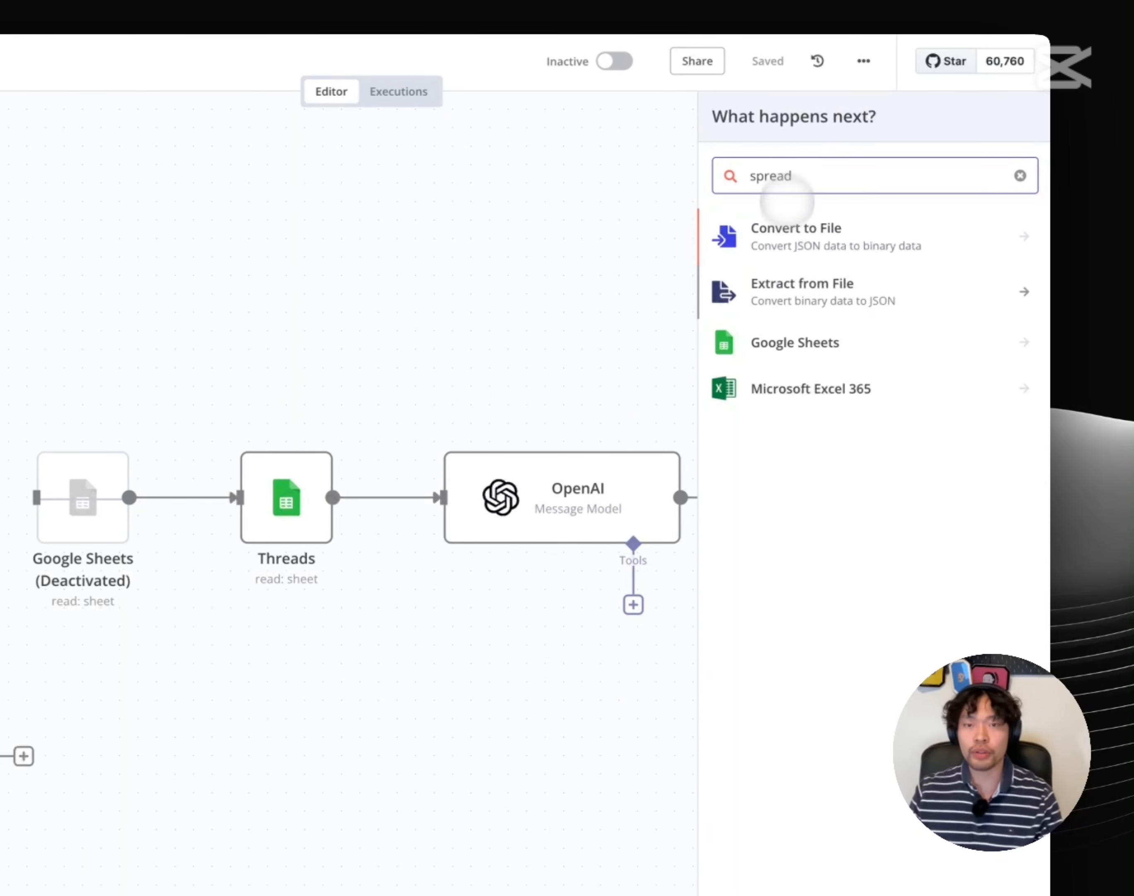
{"action": "left_click", "coordinate": [780, 340]}
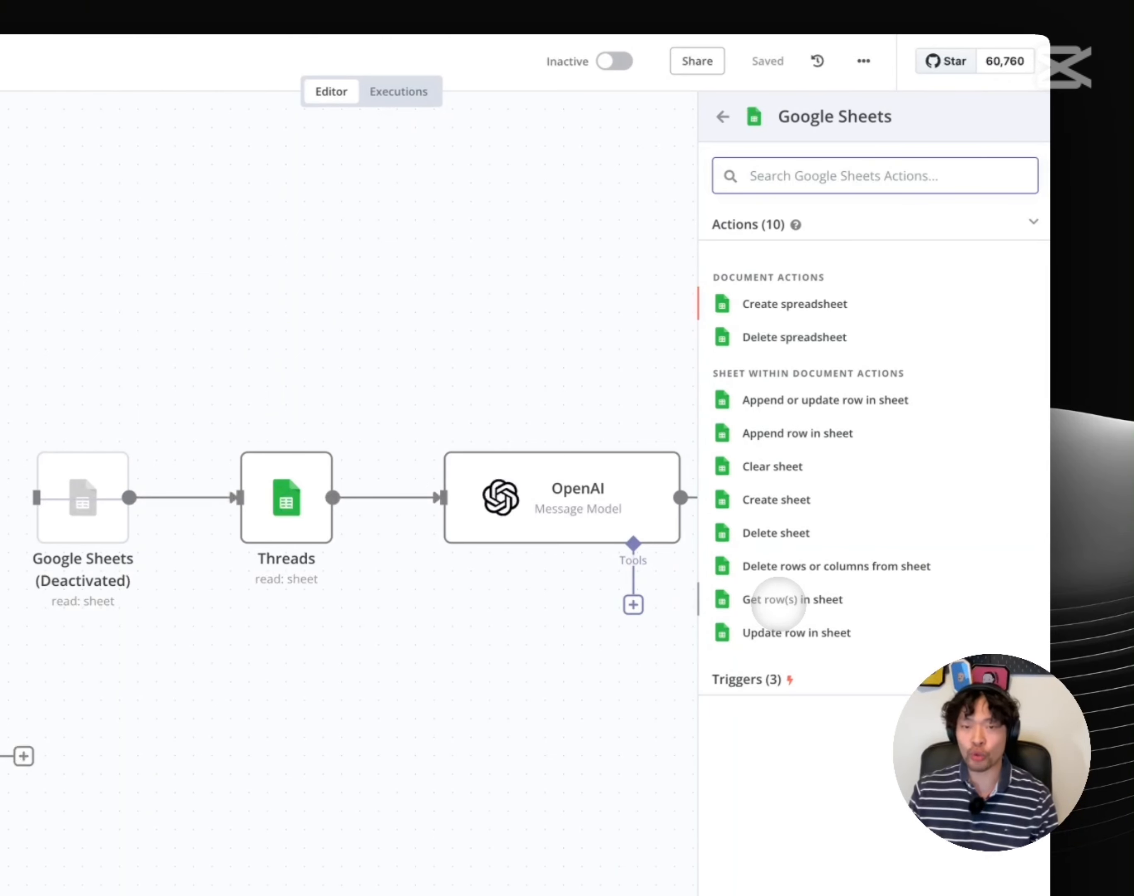
{"action": "left_click", "coordinate": [778, 600]}
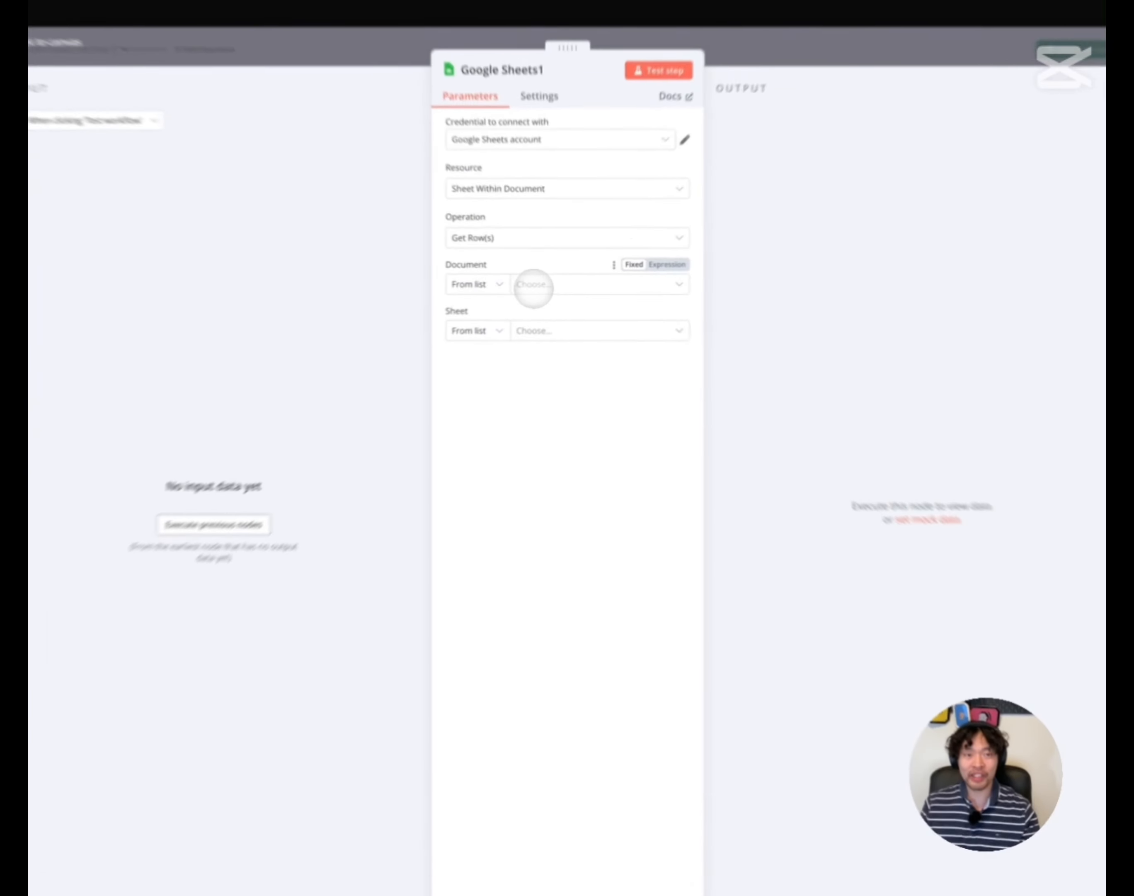
Point the node at the Business document's 'Threads 2024-2 to 2025-2' sheet
{"action": "left_click", "coordinate": [539, 287]}
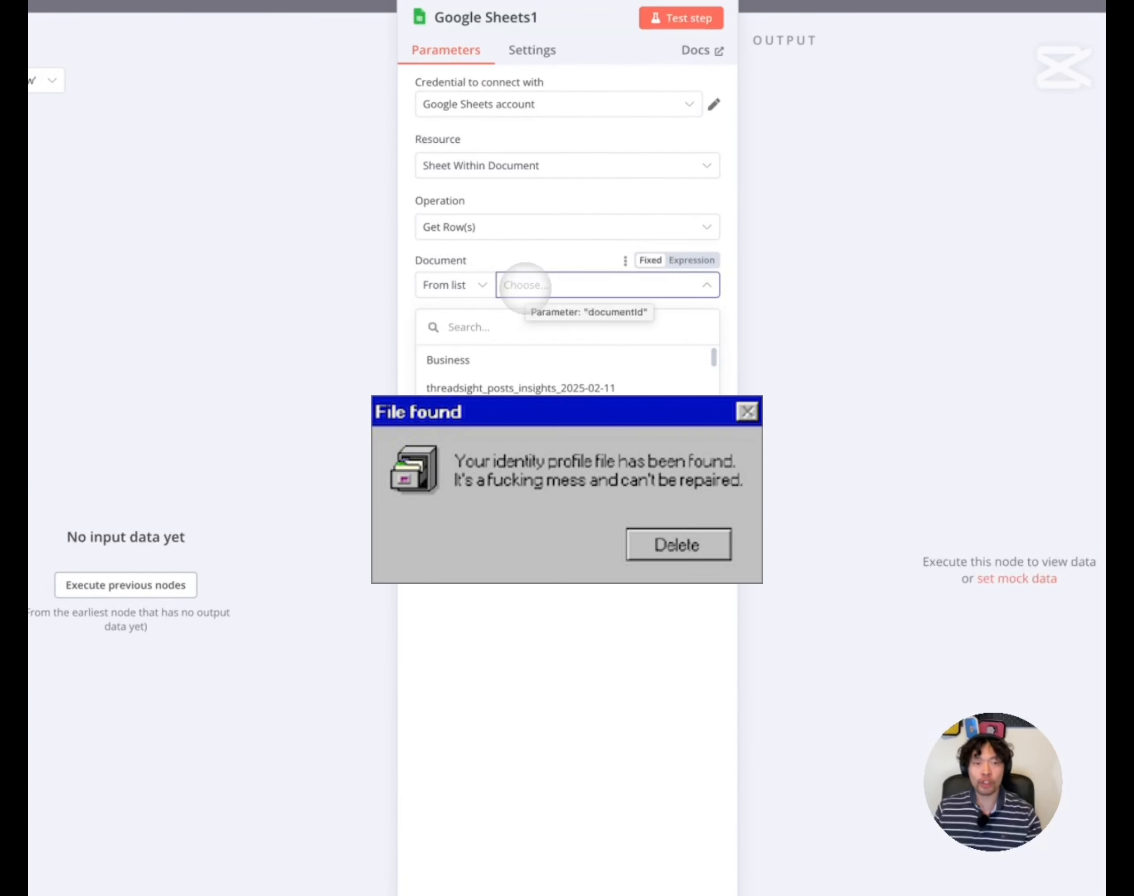
{"action": "left_click", "coordinate": [506, 360]}
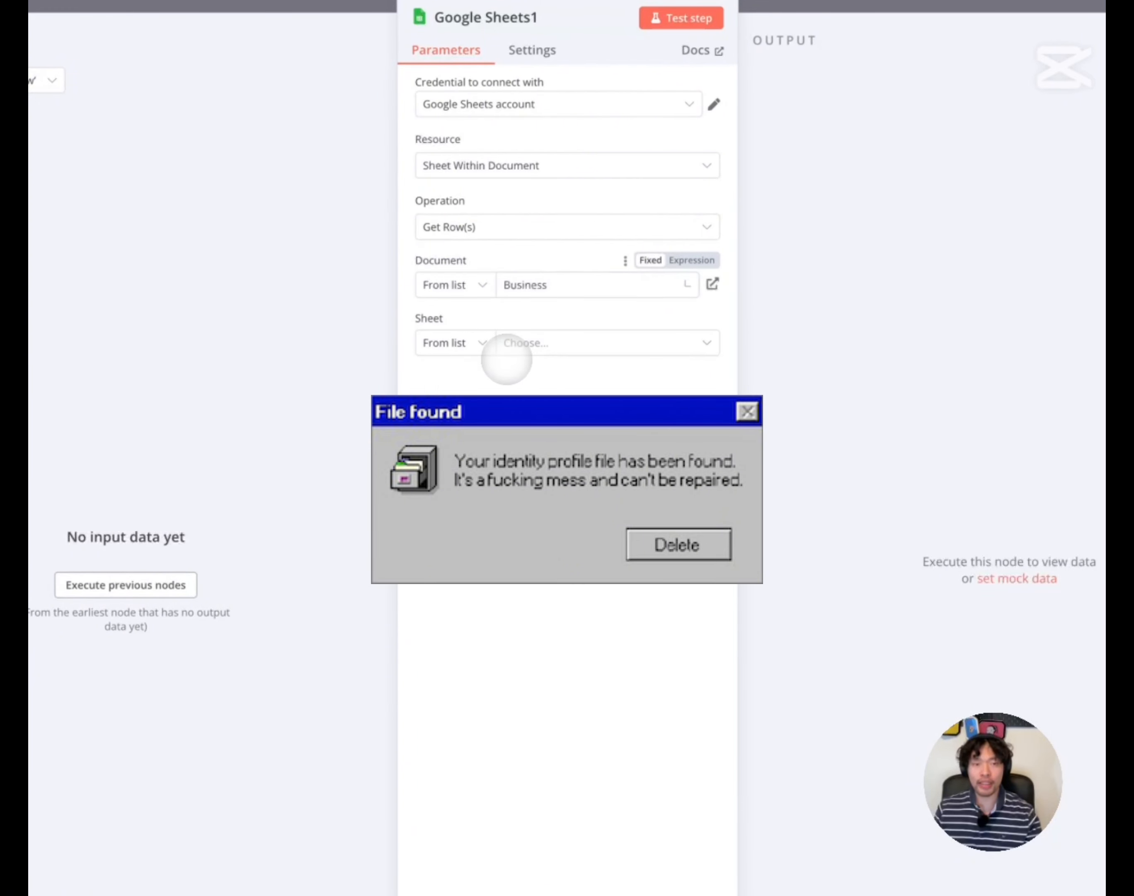
{"action": "left_click", "coordinate": [599, 346]}
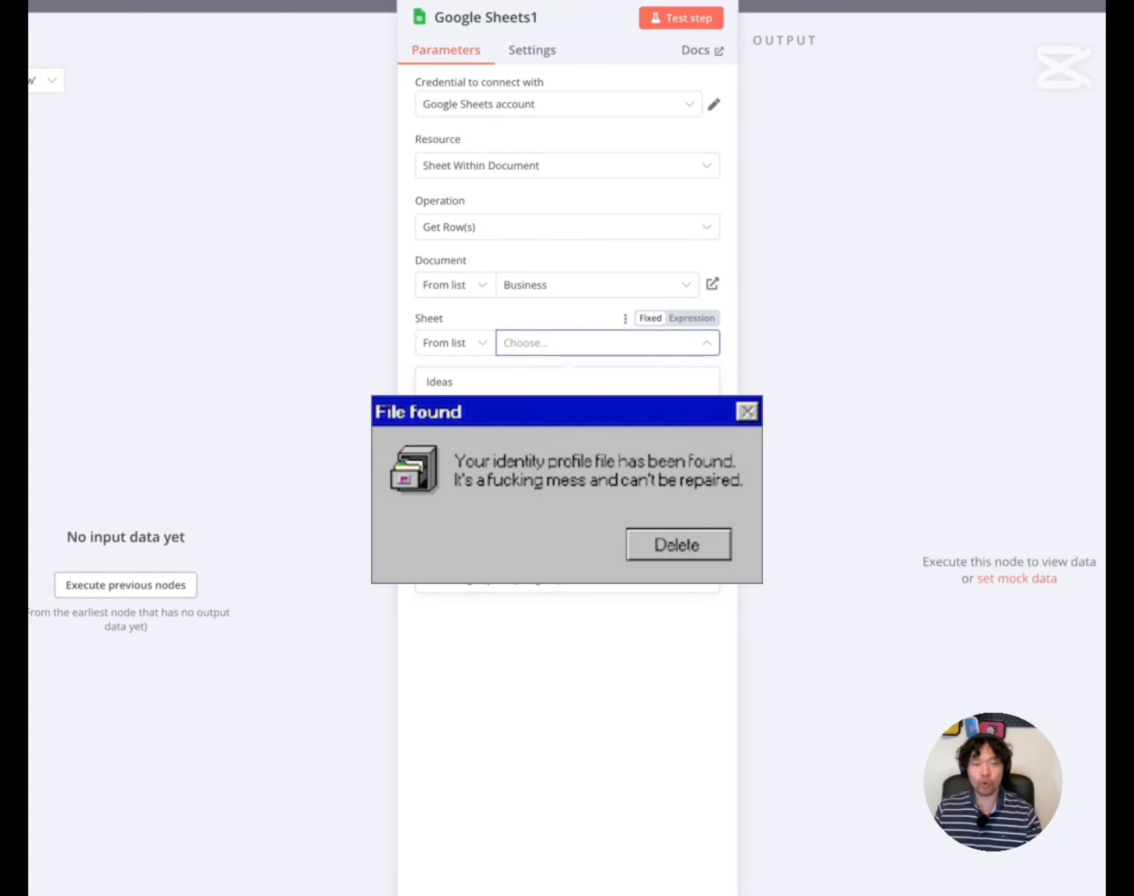
{"action": "left_click", "coordinate": [630, 520]}
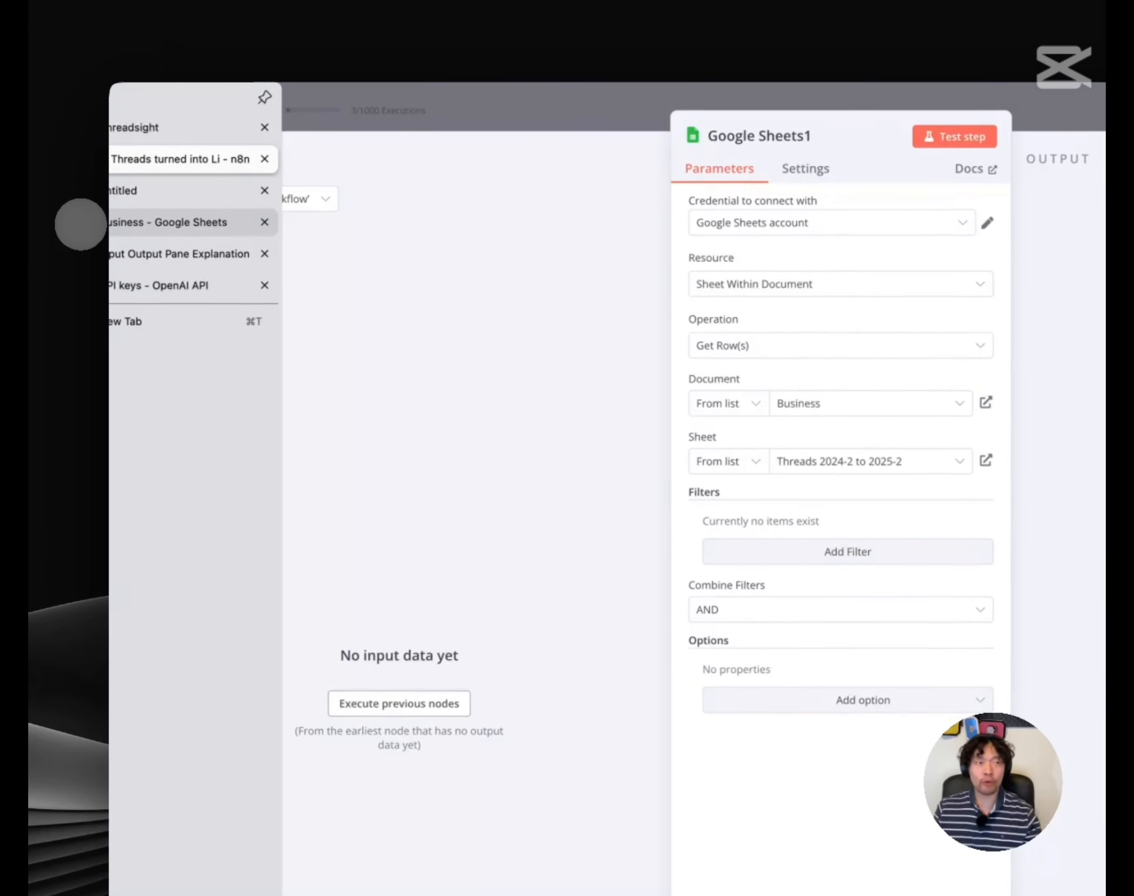
Check the post rows and Views column in the Business spreadsheet, then return to n8n
{"action": "left_click", "coordinate": [78, 222]}
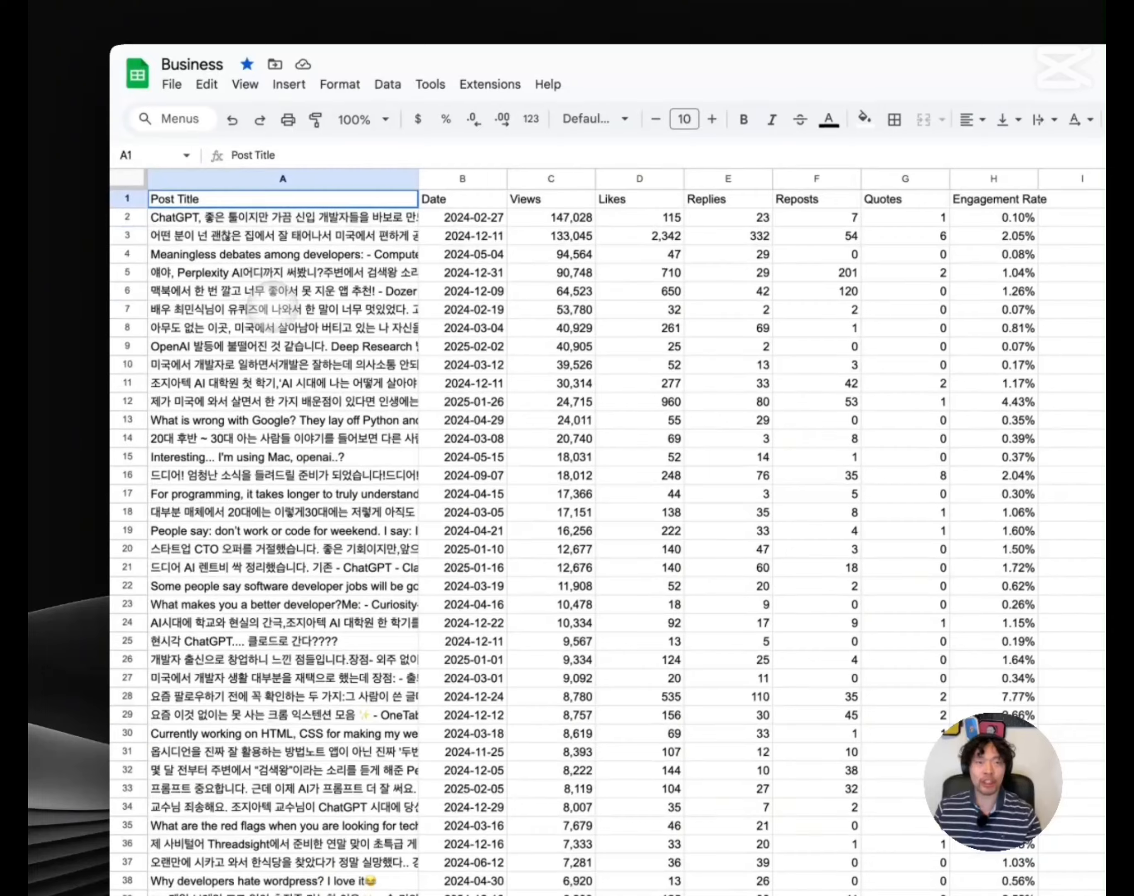
{"action": "left_click", "coordinate": [526, 213]}
{"action": "left_click", "coordinate": [152, 233]}
{"action": "left_click_drag", "start_coordinate": [149, 221], "coordinate": [969, 569]}
{"action": "mouse_move", "coordinate": [30, 367]}
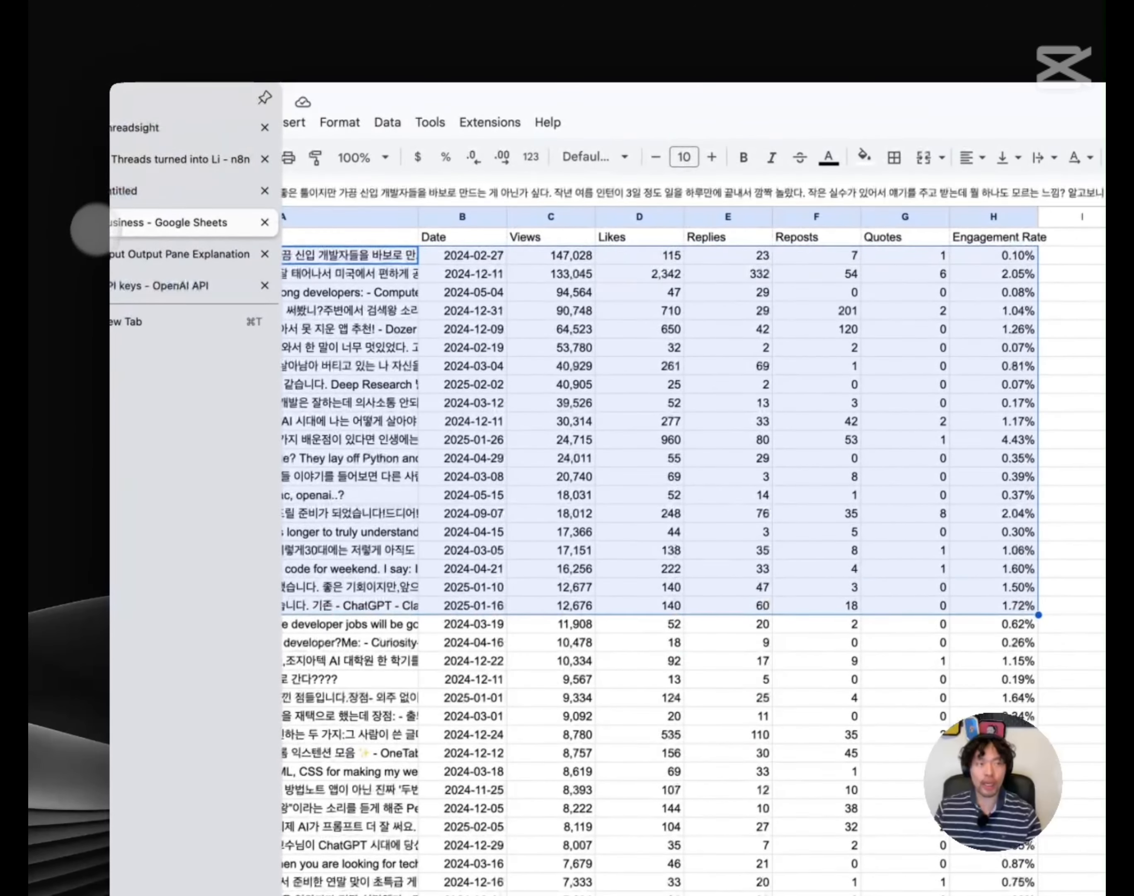
{"action": "left_click", "coordinate": [152, 163]}
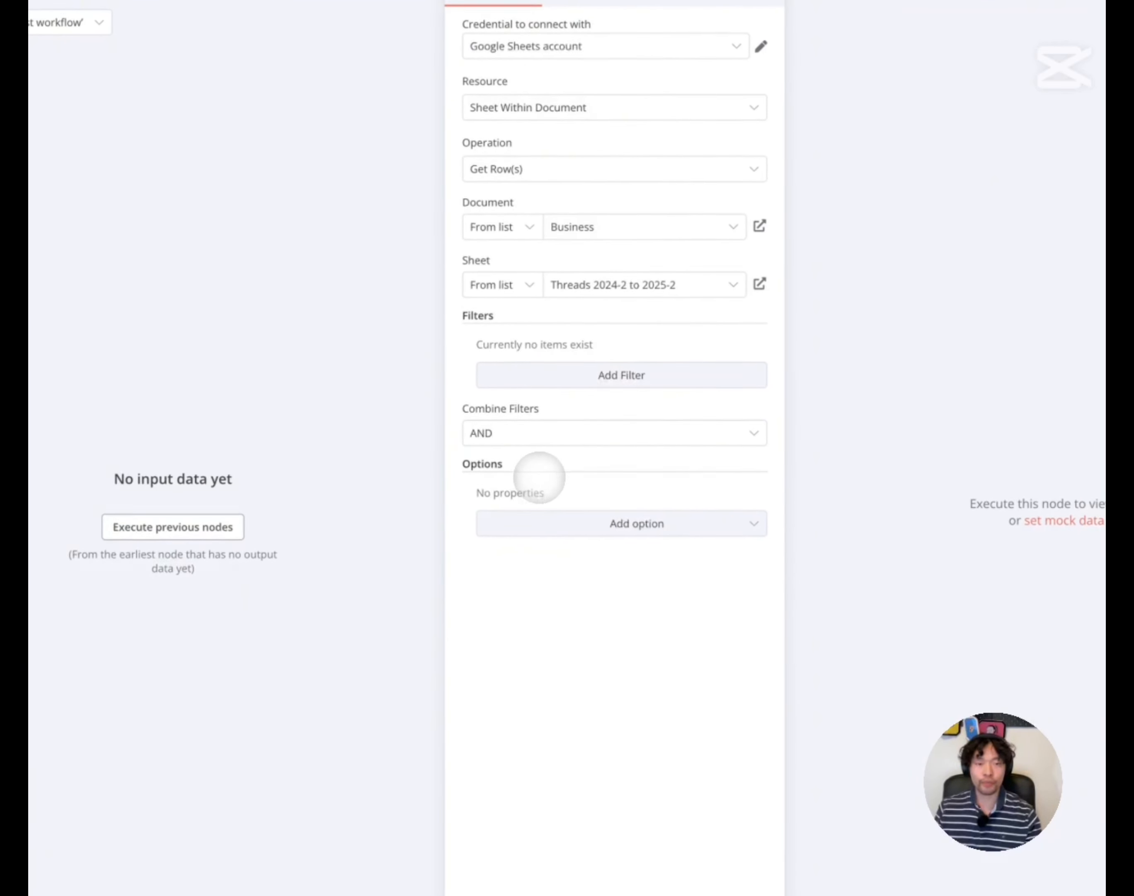
Add the Data Location on Sheet option with an A1-notation range of A1:H21
{"action": "left_click", "coordinate": [540, 516]}
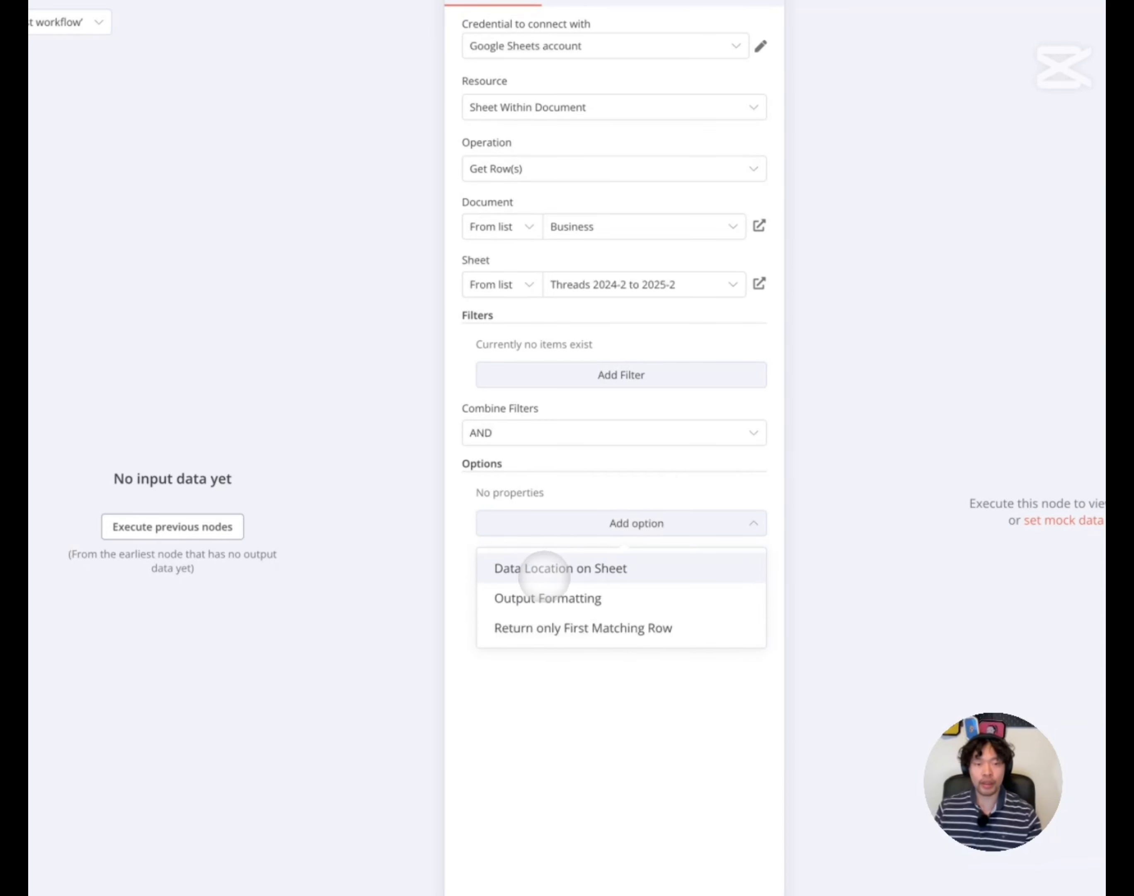
{"action": "left_click", "coordinate": [718, 568]}
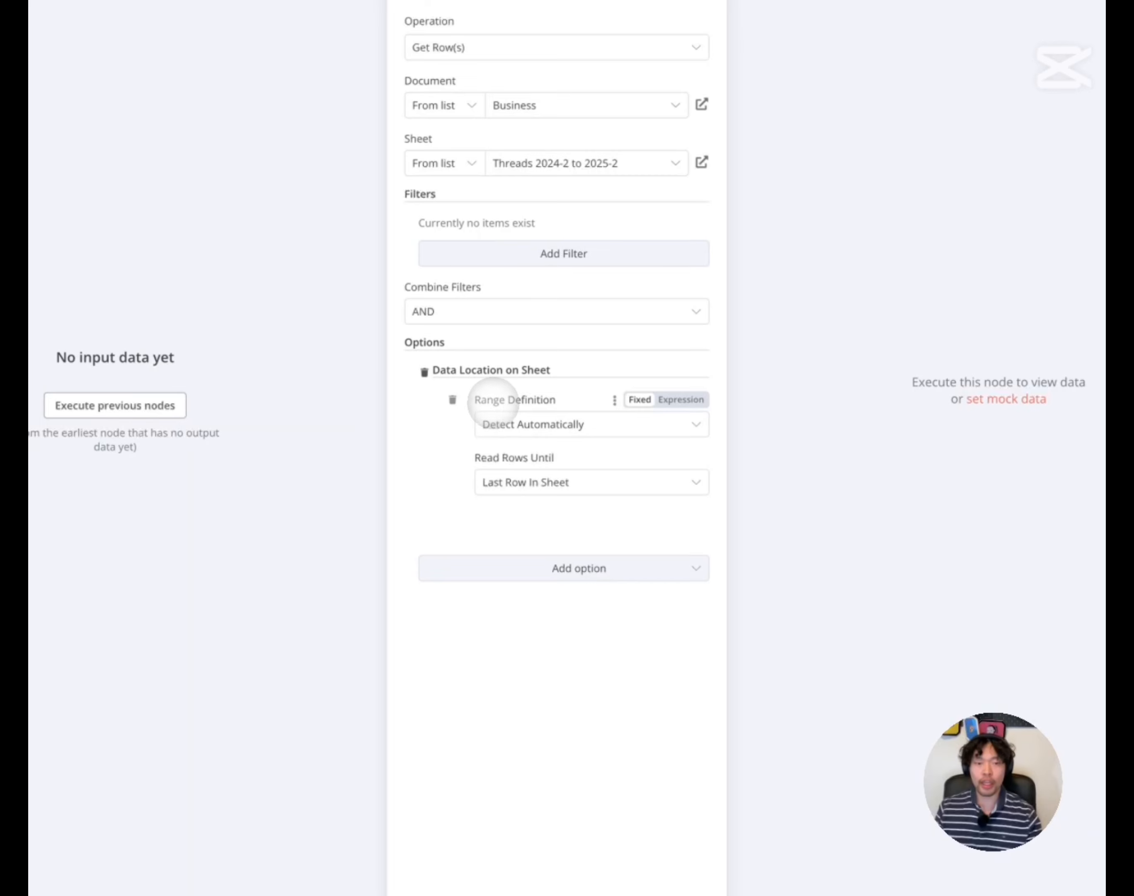
{"action": "left_click", "coordinate": [552, 425]}
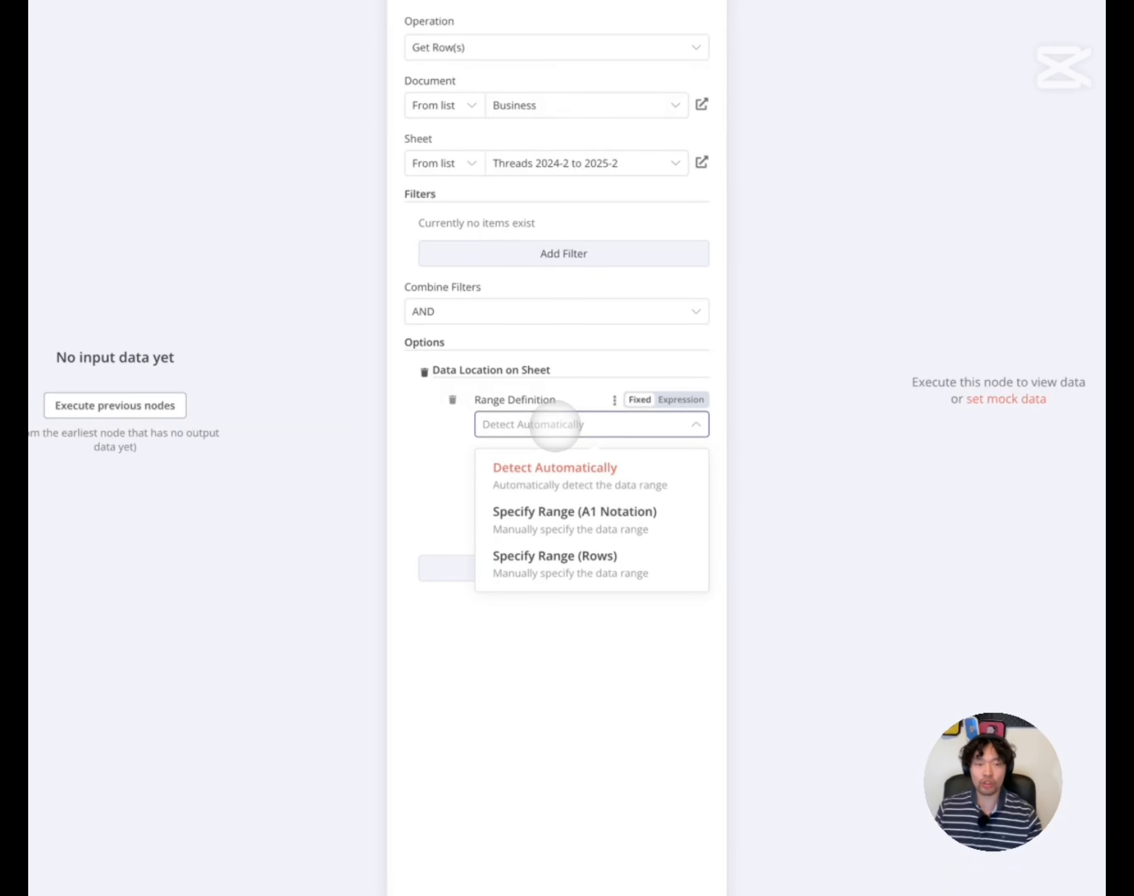
{"action": "left_click", "coordinate": [552, 524]}
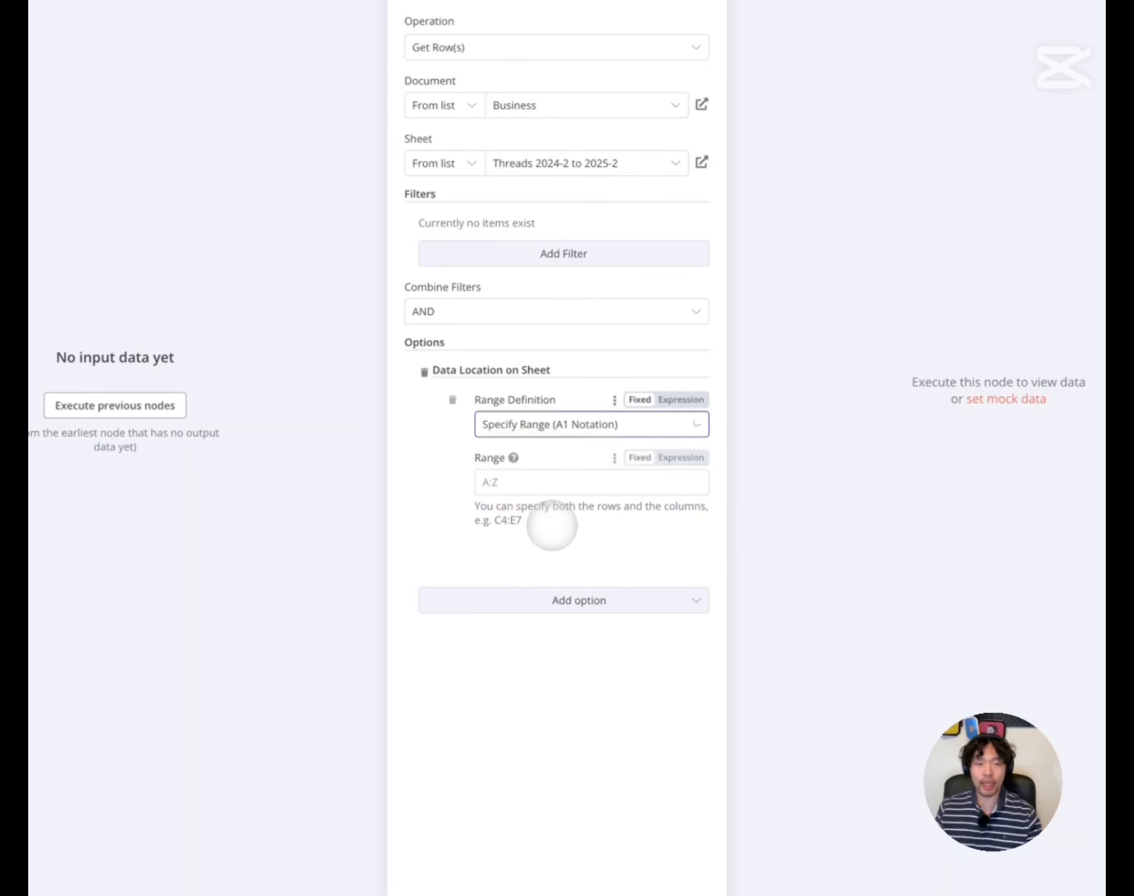
{"action": "left_click", "coordinate": [538, 486]}
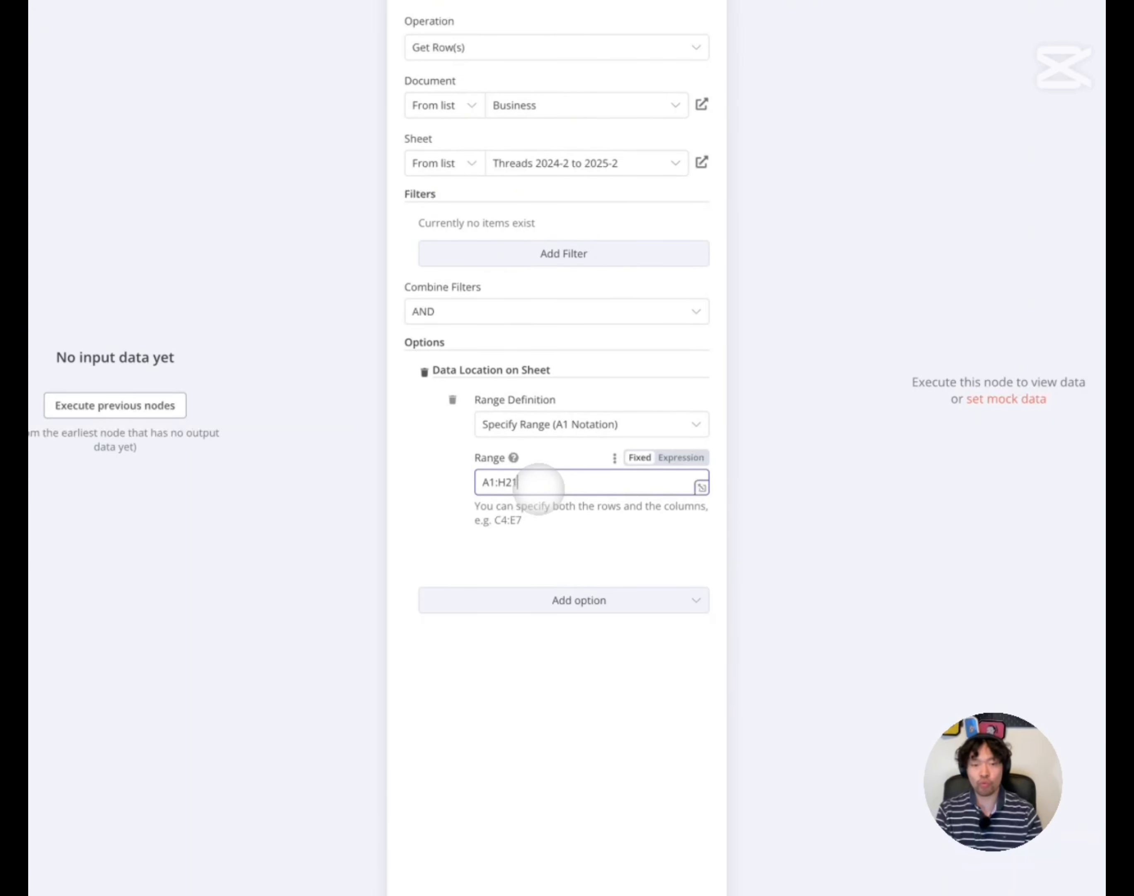
{"action": "left_click_drag", "start_coordinate": [545, 481], "coordinate": [463, 481]}
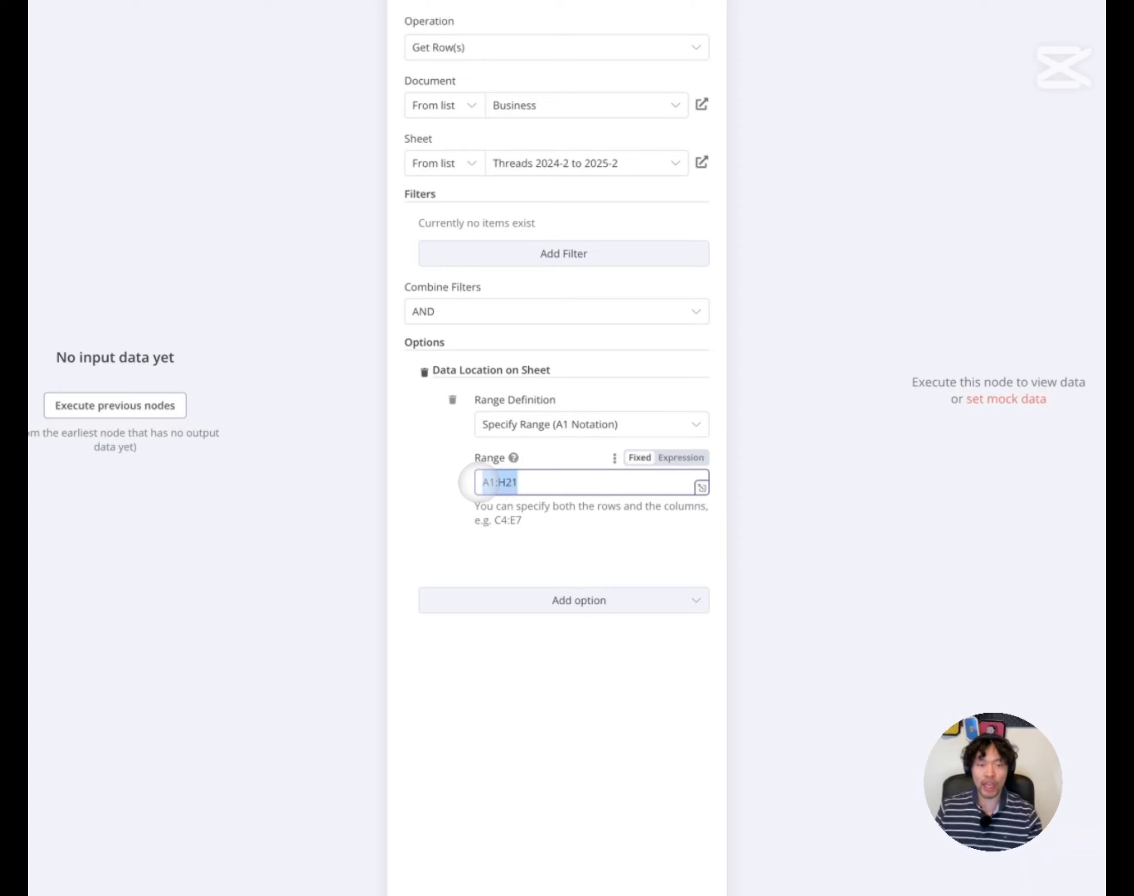
{"action": "left_click", "coordinate": [561, 481]}
{"action": "left_click", "coordinate": [562, 548]}
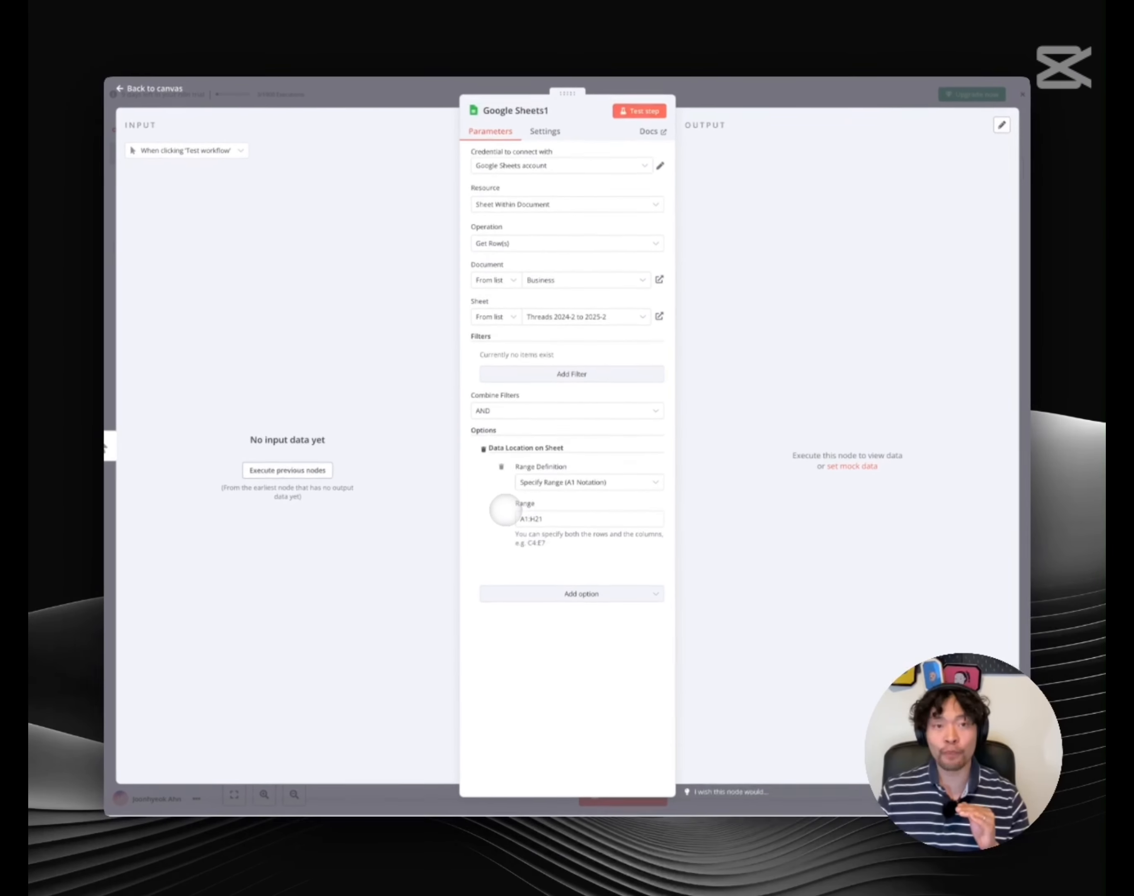
Run the Google Sheets1 step and inspect the first post's title and stats
{"action": "left_click", "coordinate": [626, 117]}
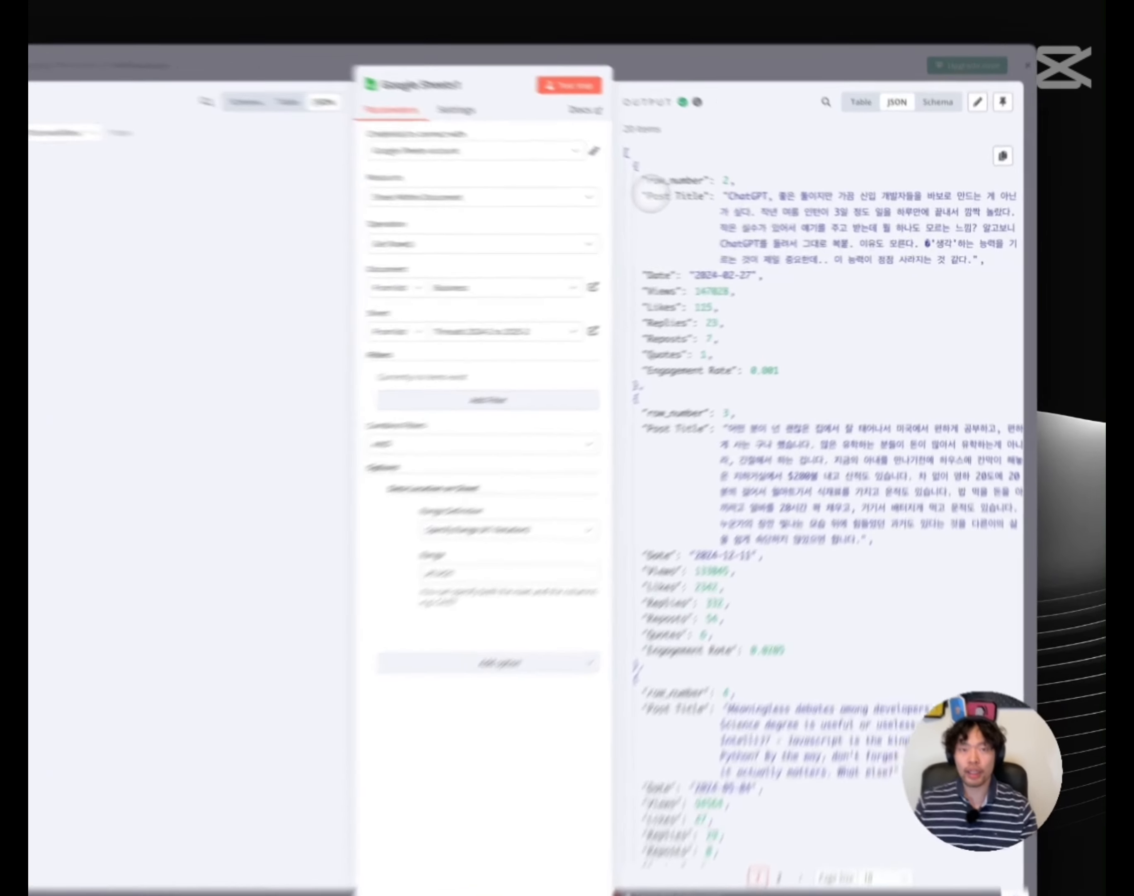
{"action": "left_click_drag", "start_coordinate": [704, 209], "coordinate": [762, 209]}
{"action": "left_click_drag", "start_coordinate": [548, 278], "coordinate": [716, 405]}
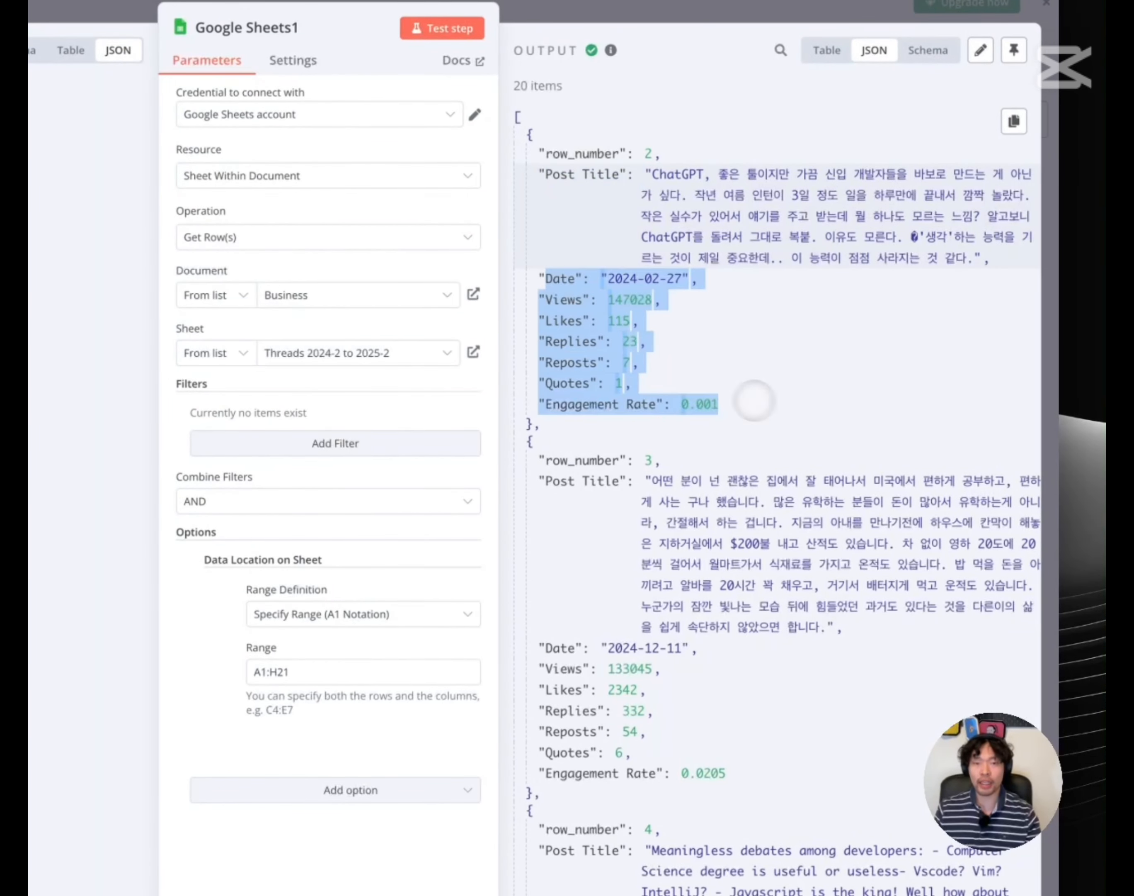
{"action": "left_click", "coordinate": [726, 437]}
Page through the 20 returned rows, then go back to the workflow canvas
{"action": "scroll", "coordinate": [726, 437], "scroll_direction": "down", "scroll_amount": 10}
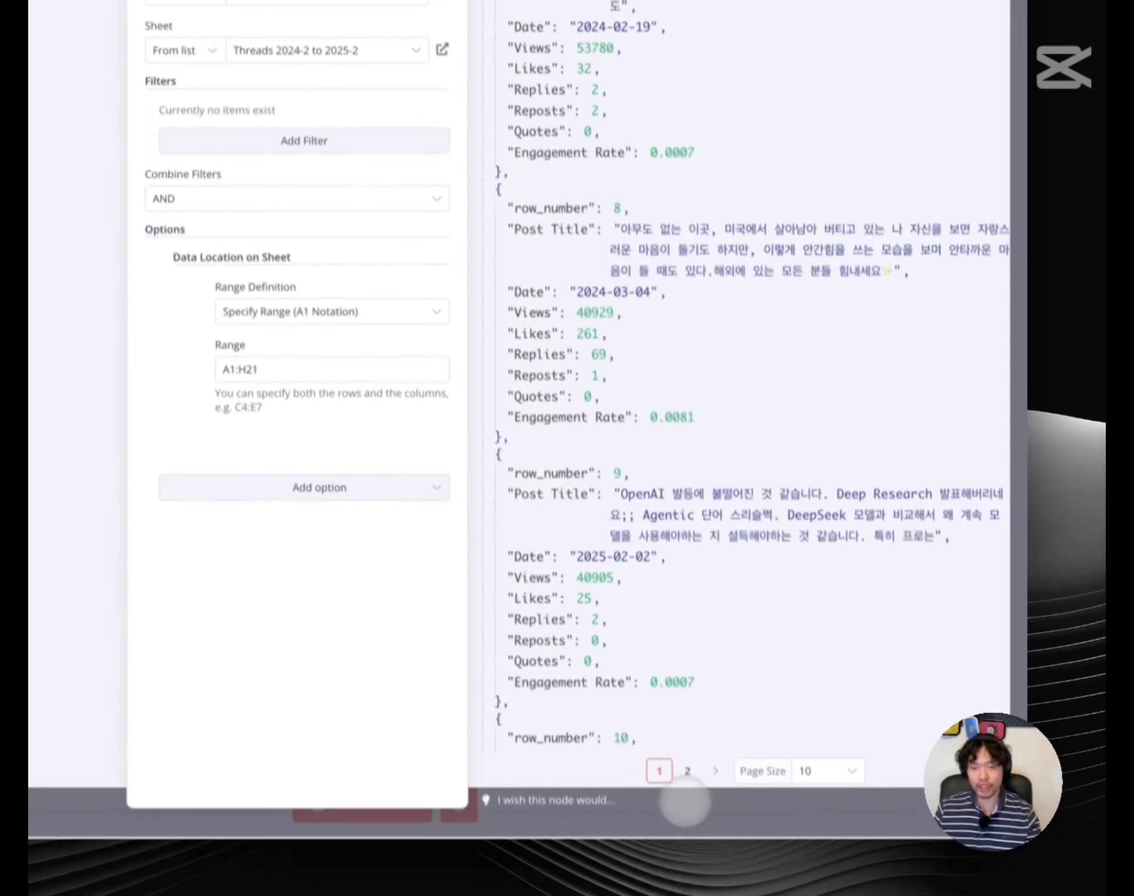
{"action": "left_click", "coordinate": [716, 771]}
{"action": "scroll", "coordinate": [671, 613], "scroll_direction": "down", "scroll_amount": 5}
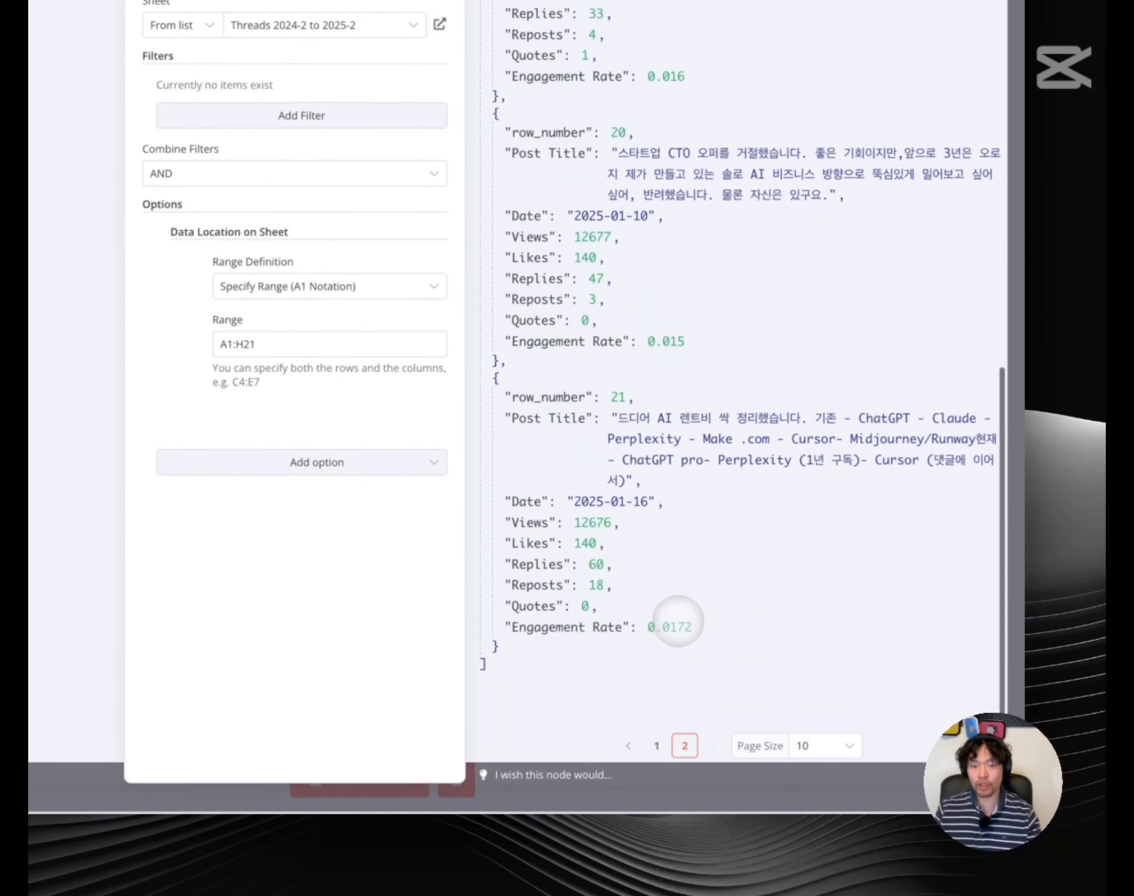
{"action": "scroll", "coordinate": [677, 621], "scroll_direction": "up", "scroll_amount": 10}
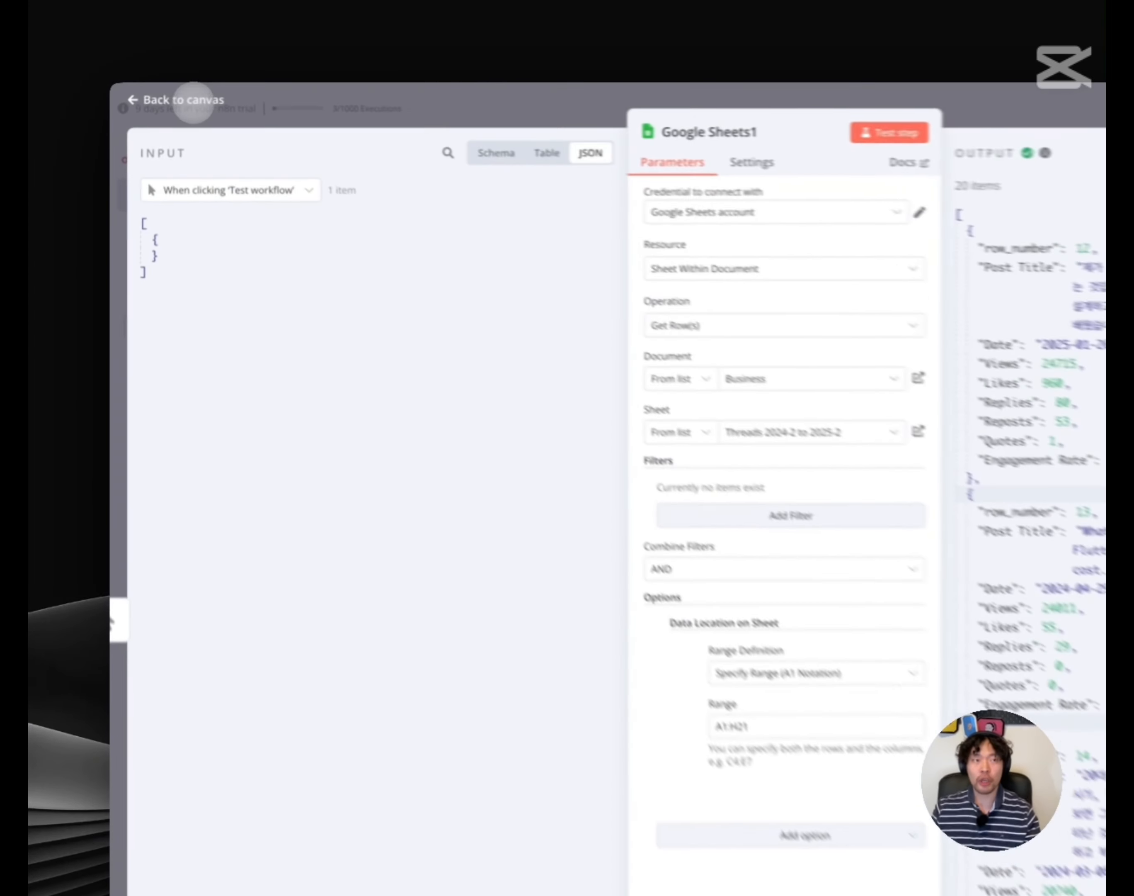
{"action": "left_click", "coordinate": [169, 98]}
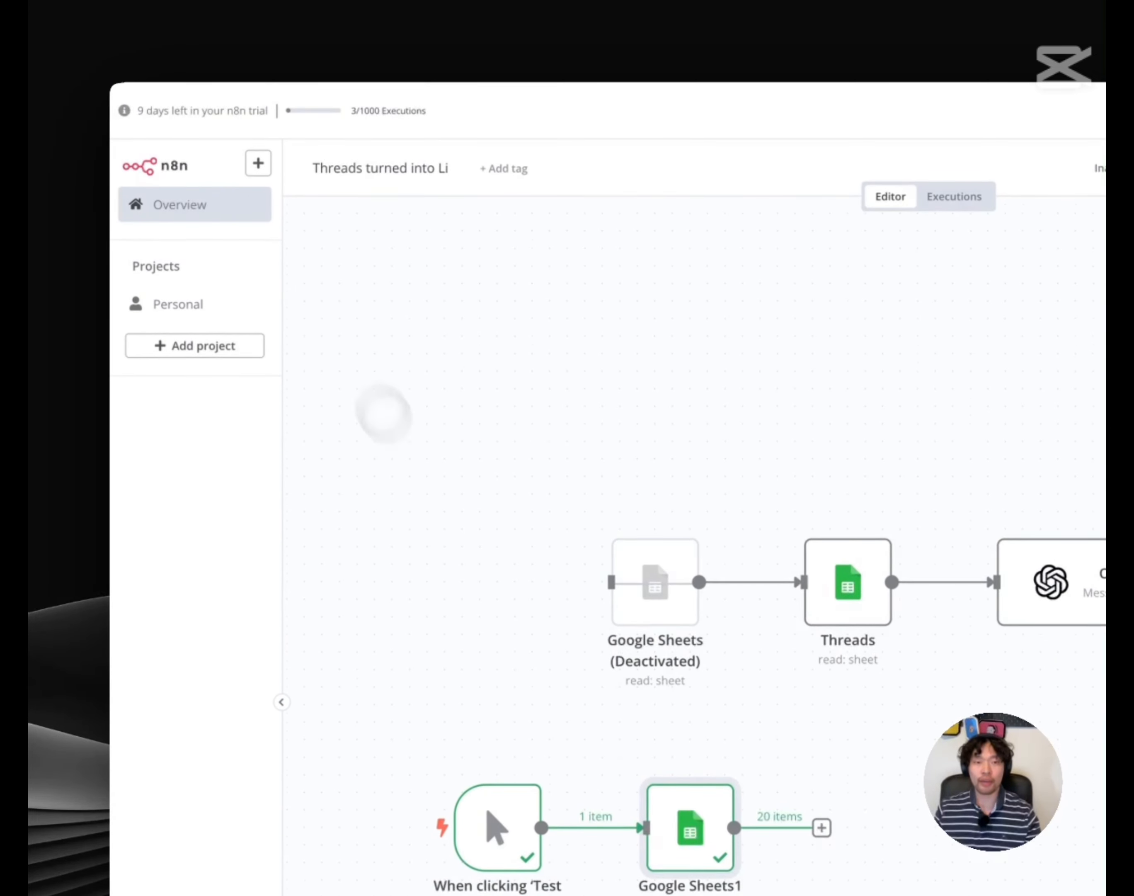
Add an OpenAI 'Message a model' node after Google Sheets1
{"action": "scroll", "coordinate": [348, 372], "scroll_direction": "down", "scroll_amount": 3}
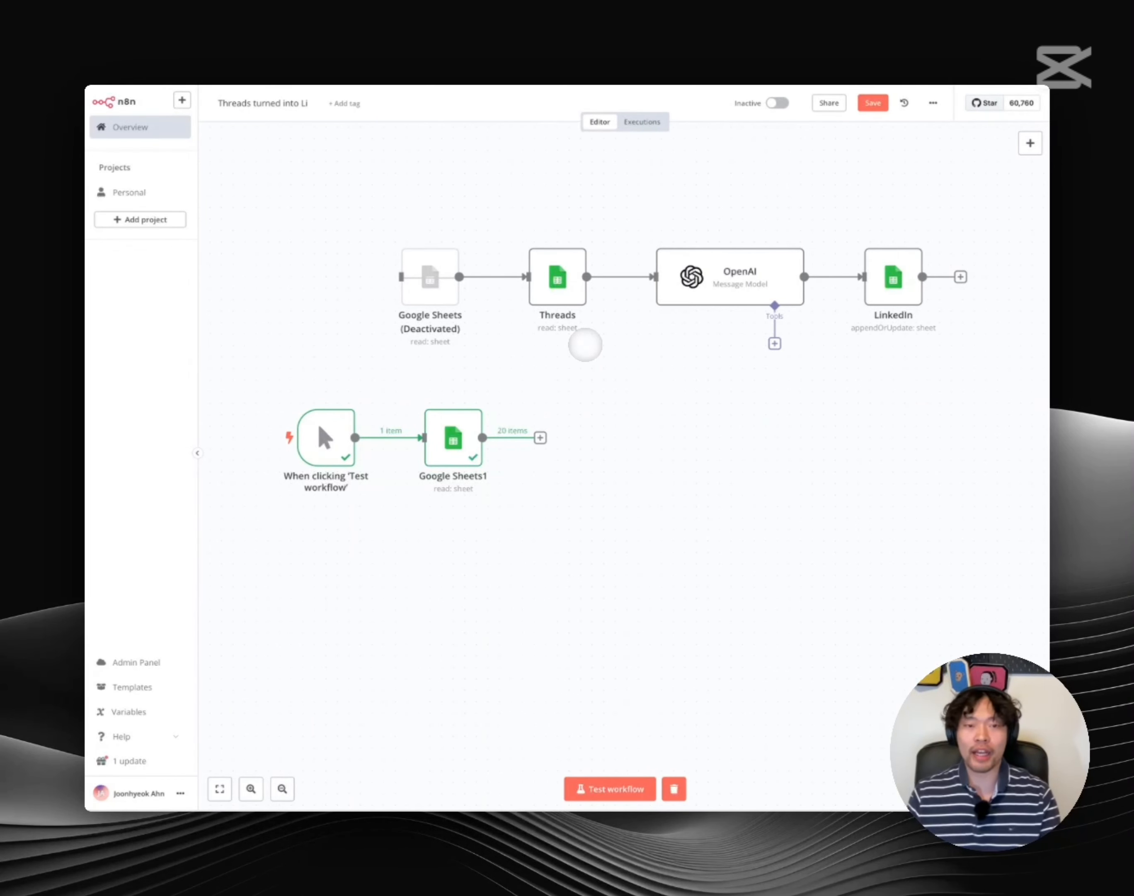
{"action": "scroll", "coordinate": [573, 331], "scroll_direction": "right", "scroll_amount": 1}
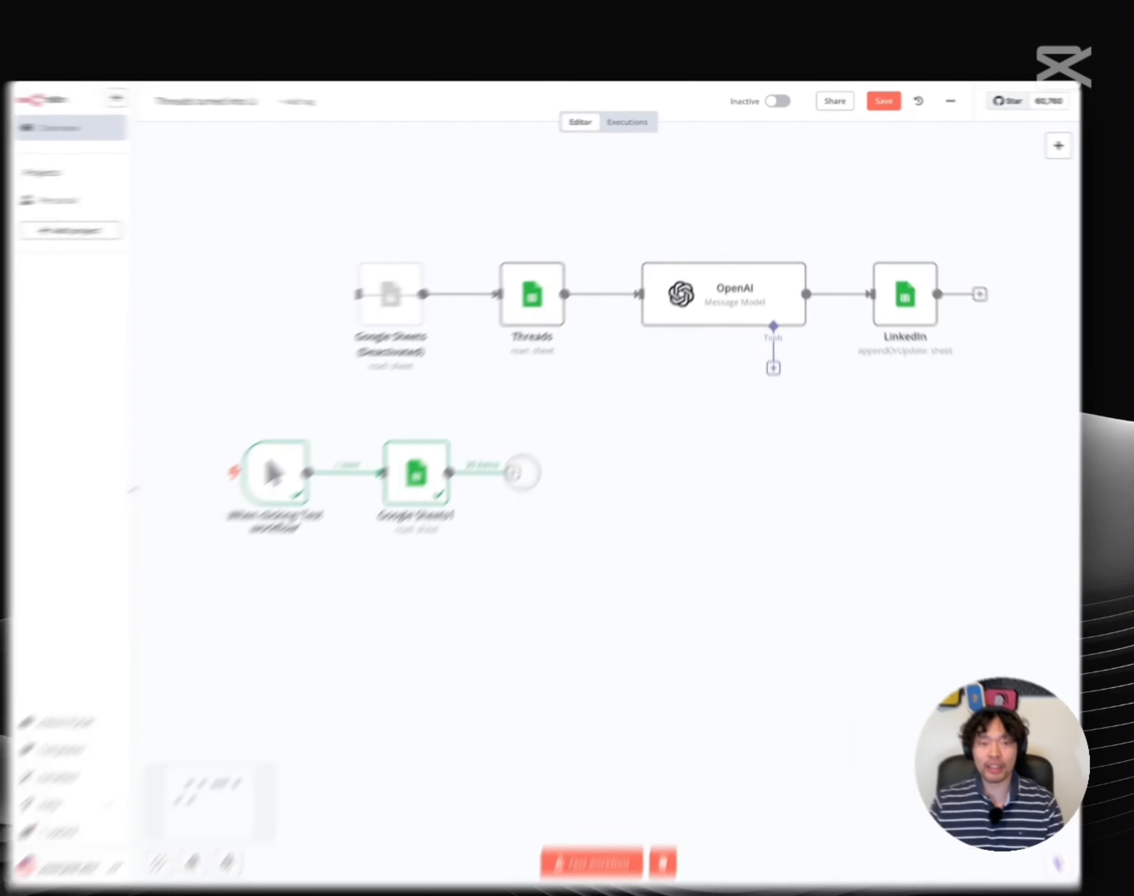
{"action": "left_click", "coordinate": [399, 626]}
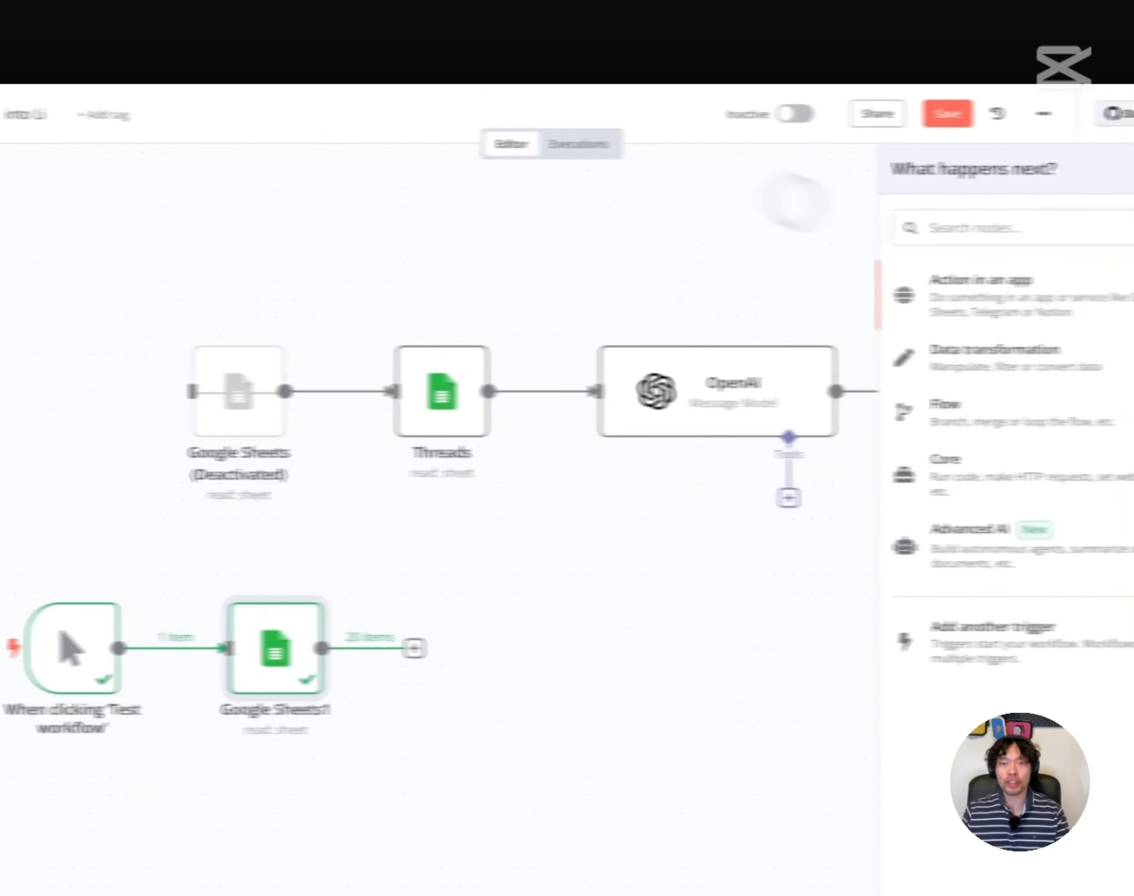
{"action": "type", "text": "open"}
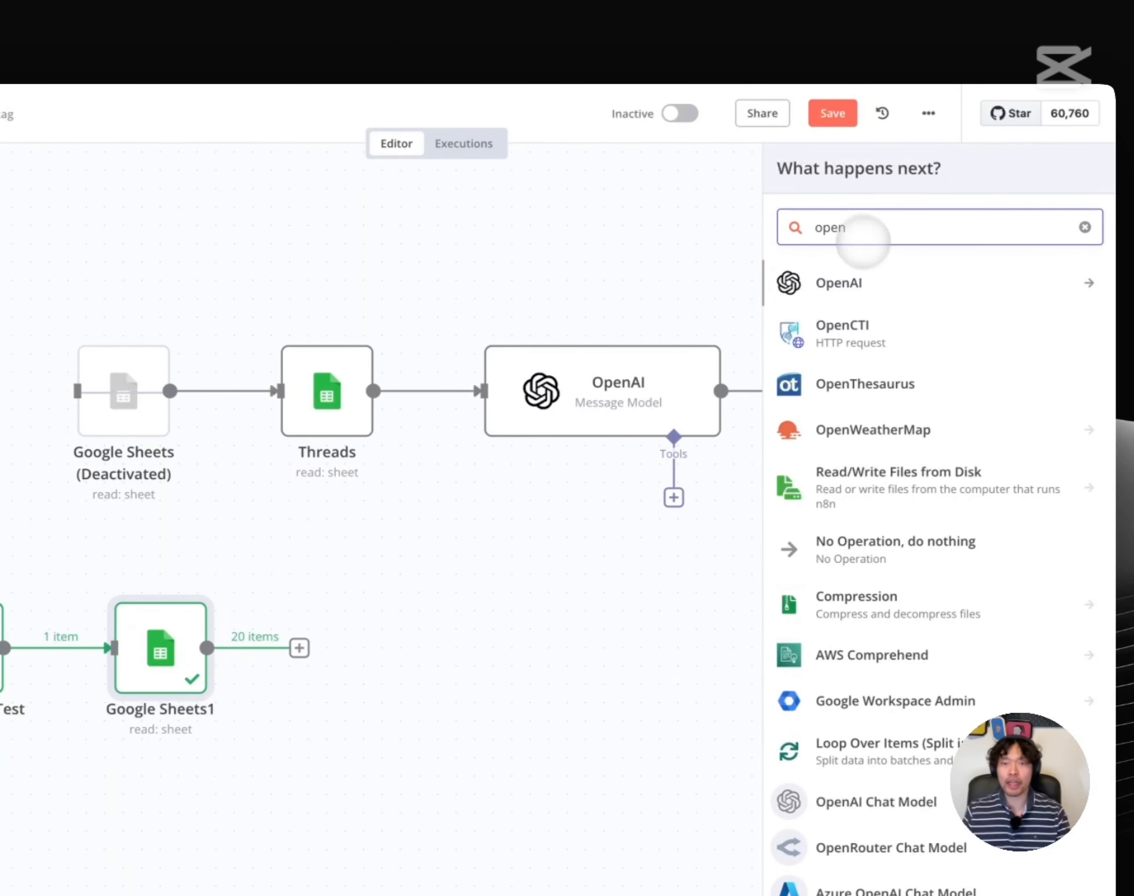
{"action": "left_click", "coordinate": [872, 284]}
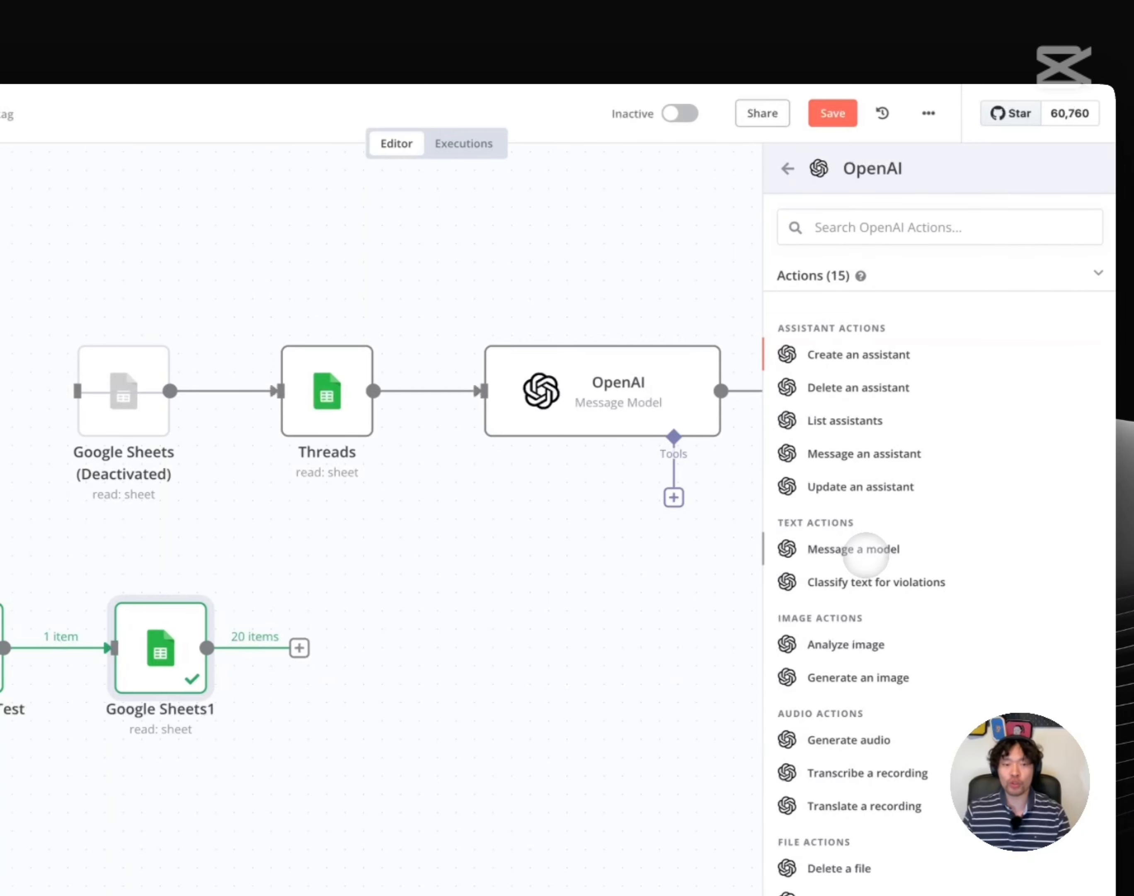
{"action": "left_click", "coordinate": [866, 553]}
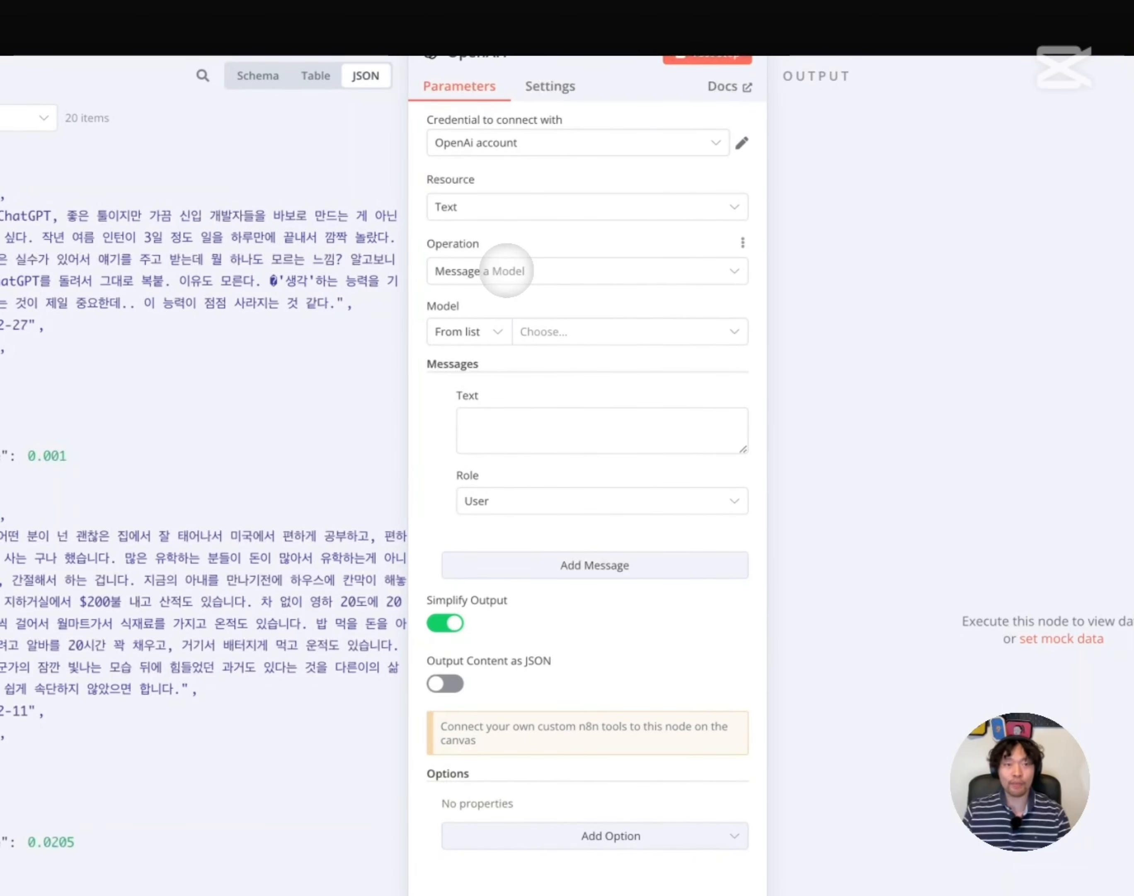
Keep the Message a Model operation and choose the GPT-4O-MINI model
{"action": "left_click", "coordinate": [506, 270]}
{"action": "left_click", "coordinate": [521, 318]}
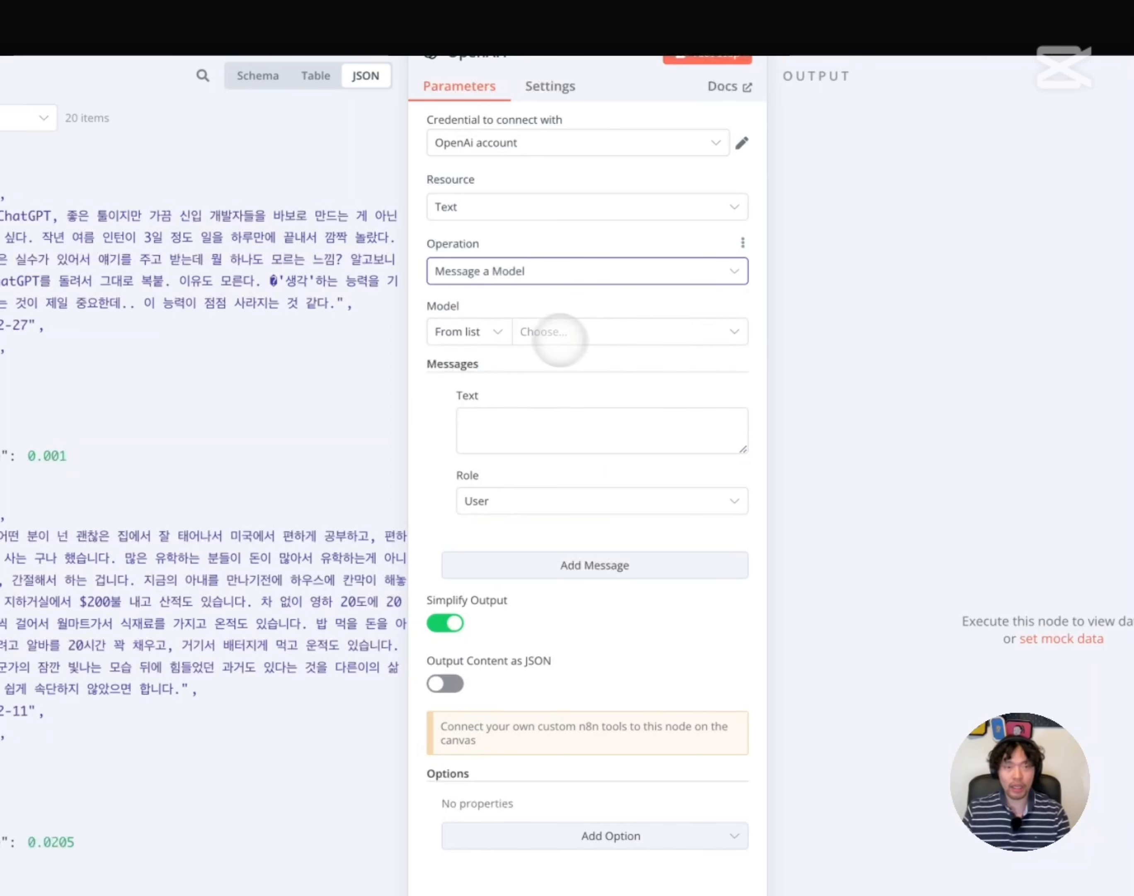
{"action": "left_click", "coordinate": [587, 332]}
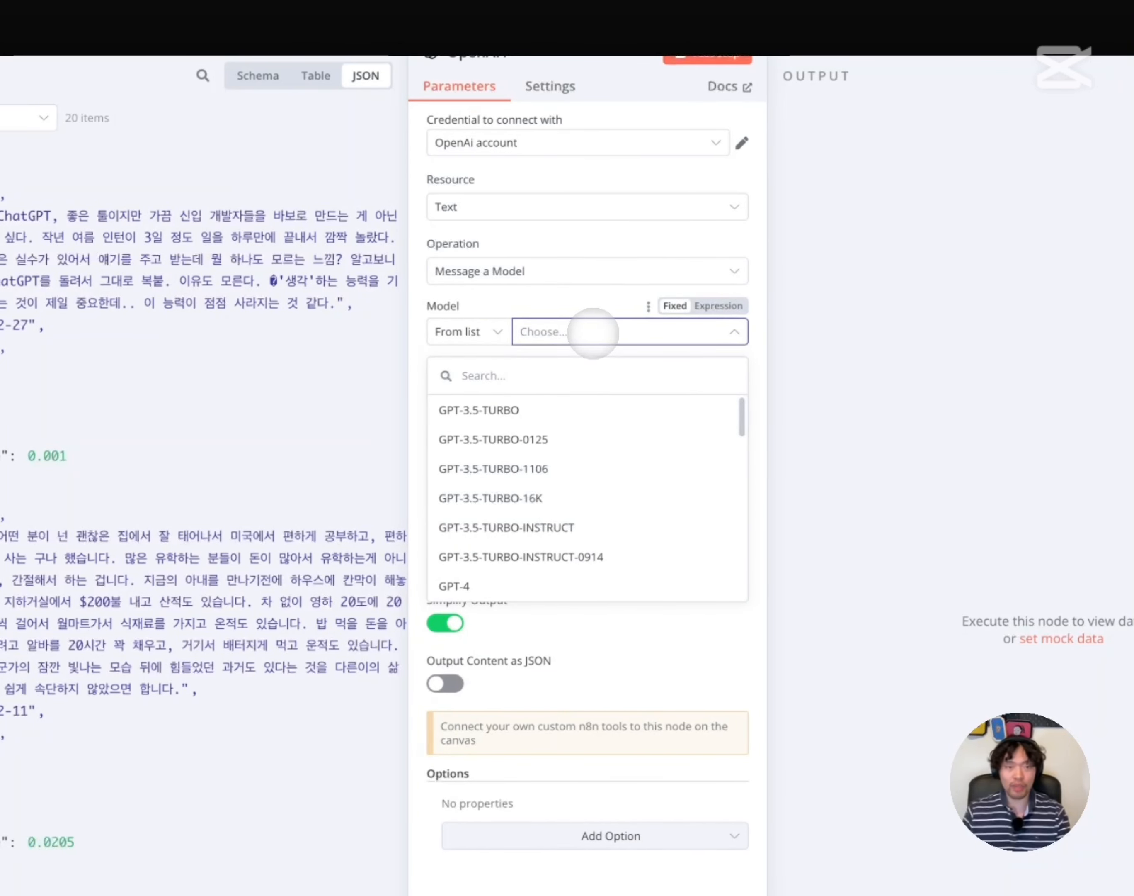
{"action": "left_click", "coordinate": [524, 371]}
{"action": "type", "text": "4o-min"}
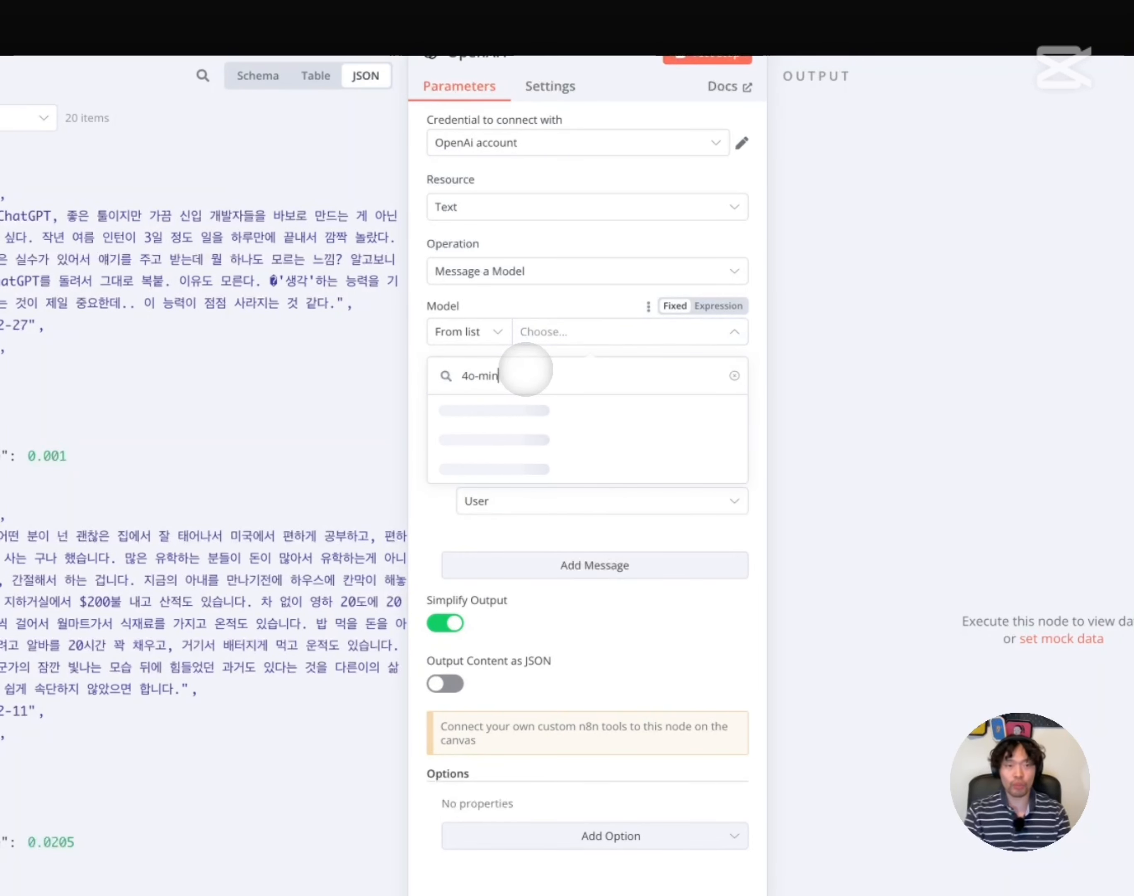
{"action": "type", "text": "i"}
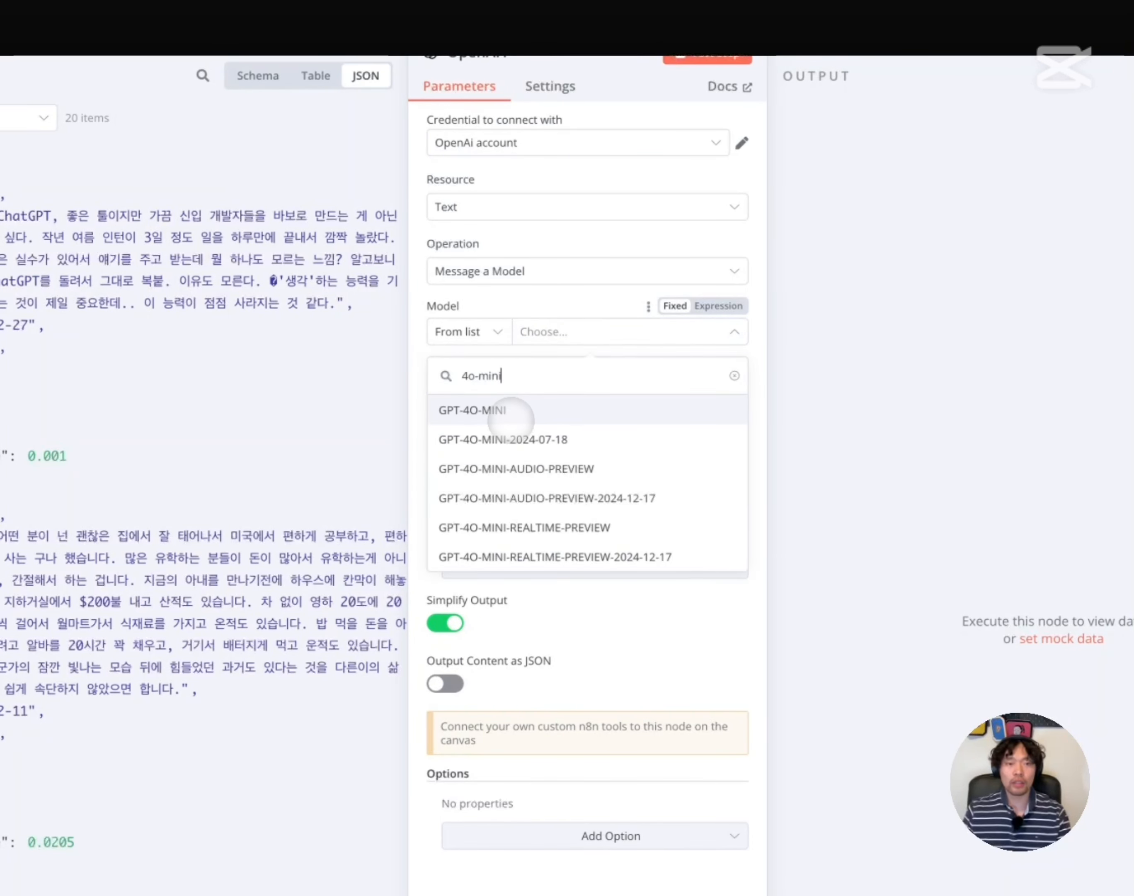
{"action": "left_click", "coordinate": [510, 413]}
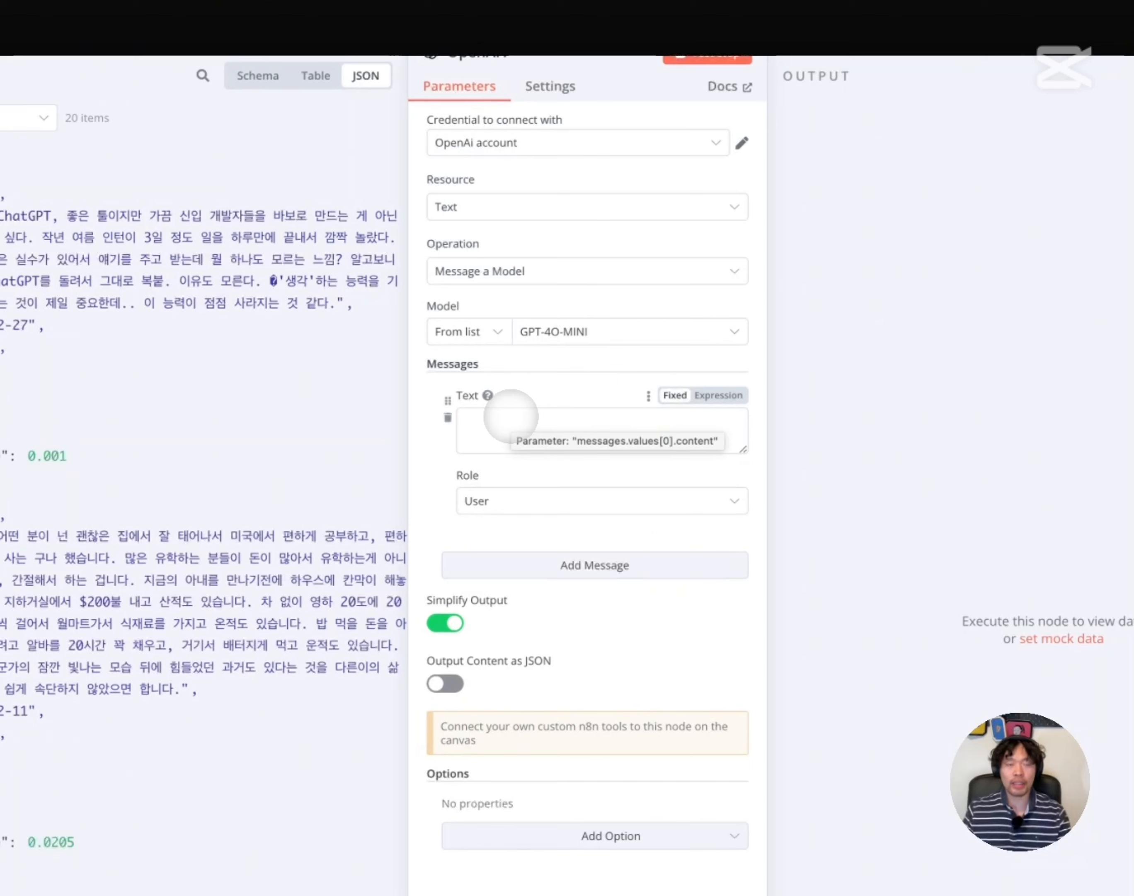
{"action": "left_click", "coordinate": [508, 421]}
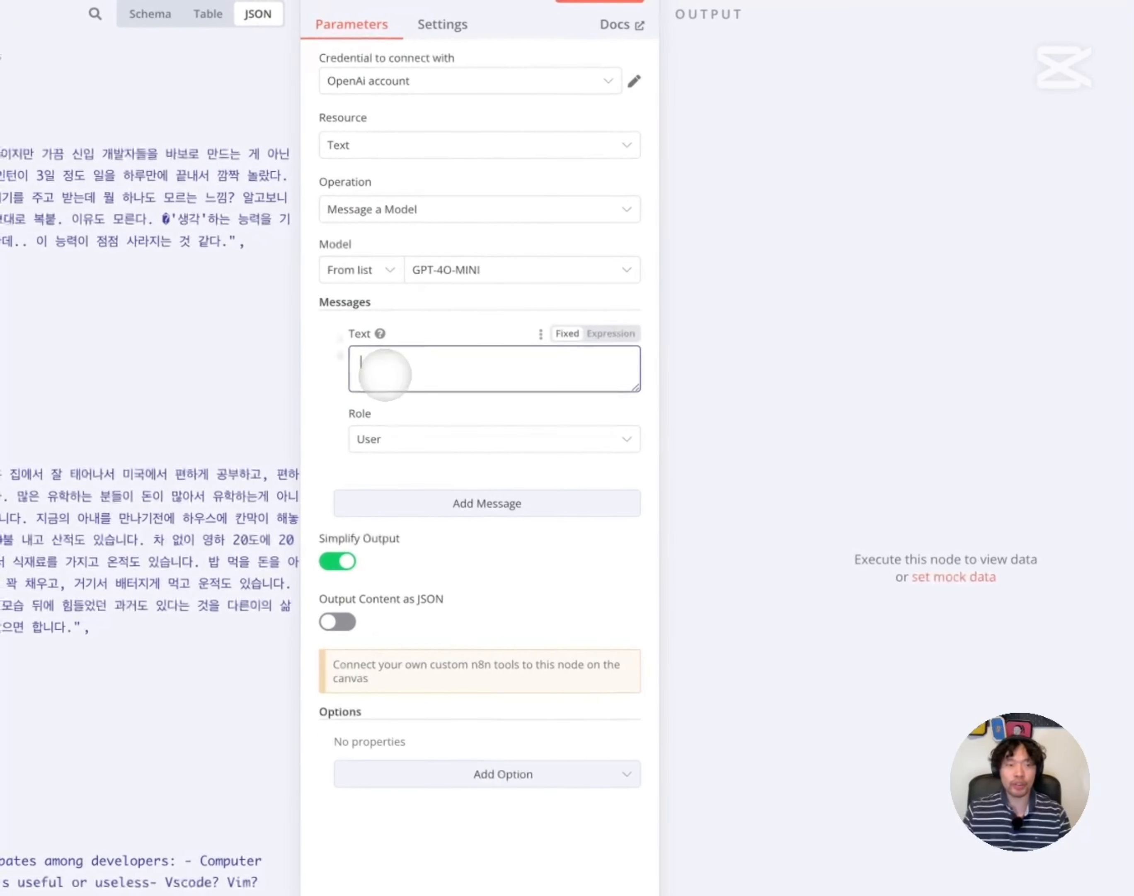
Paste the LinkedIn-post prompt and put the 'Focus' sentence on its own line
{"action": "key", "text": "ctrl+v"}
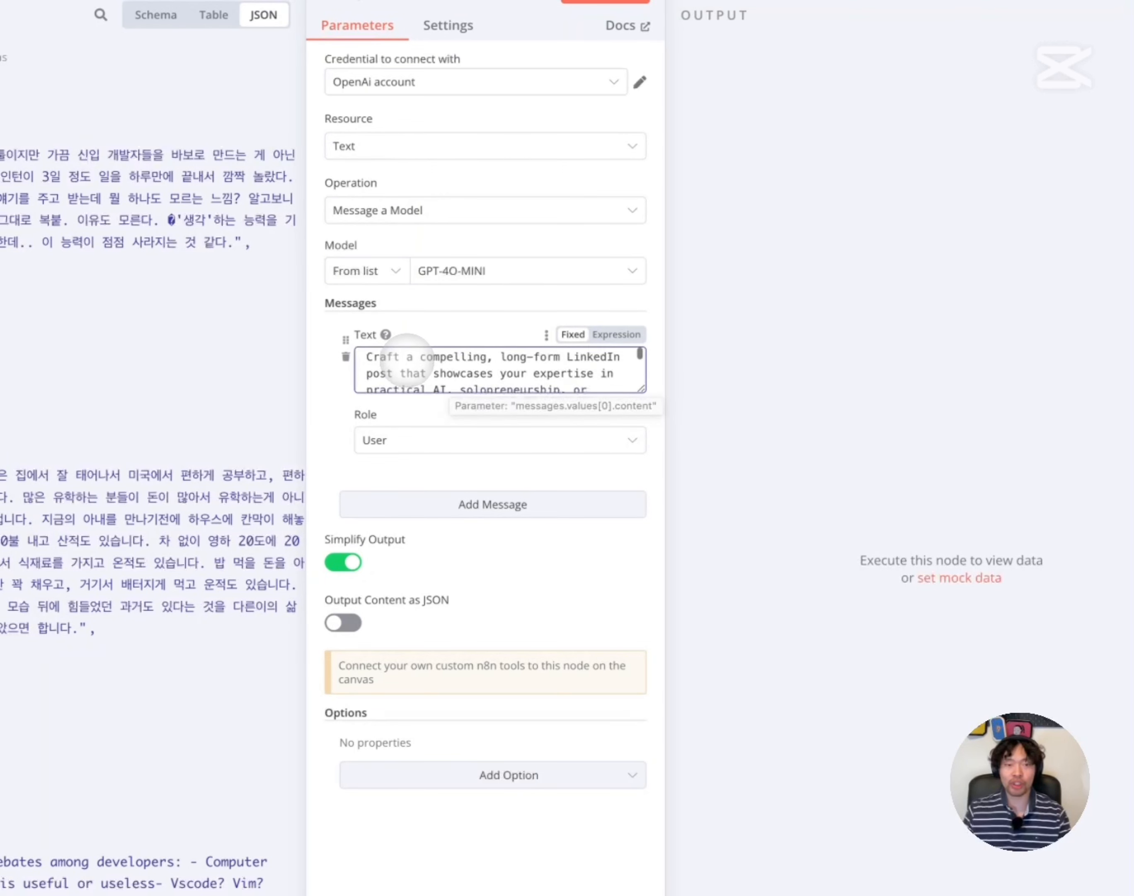
{"action": "scroll", "coordinate": [416, 369], "scroll_direction": "down", "scroll_amount": 1}
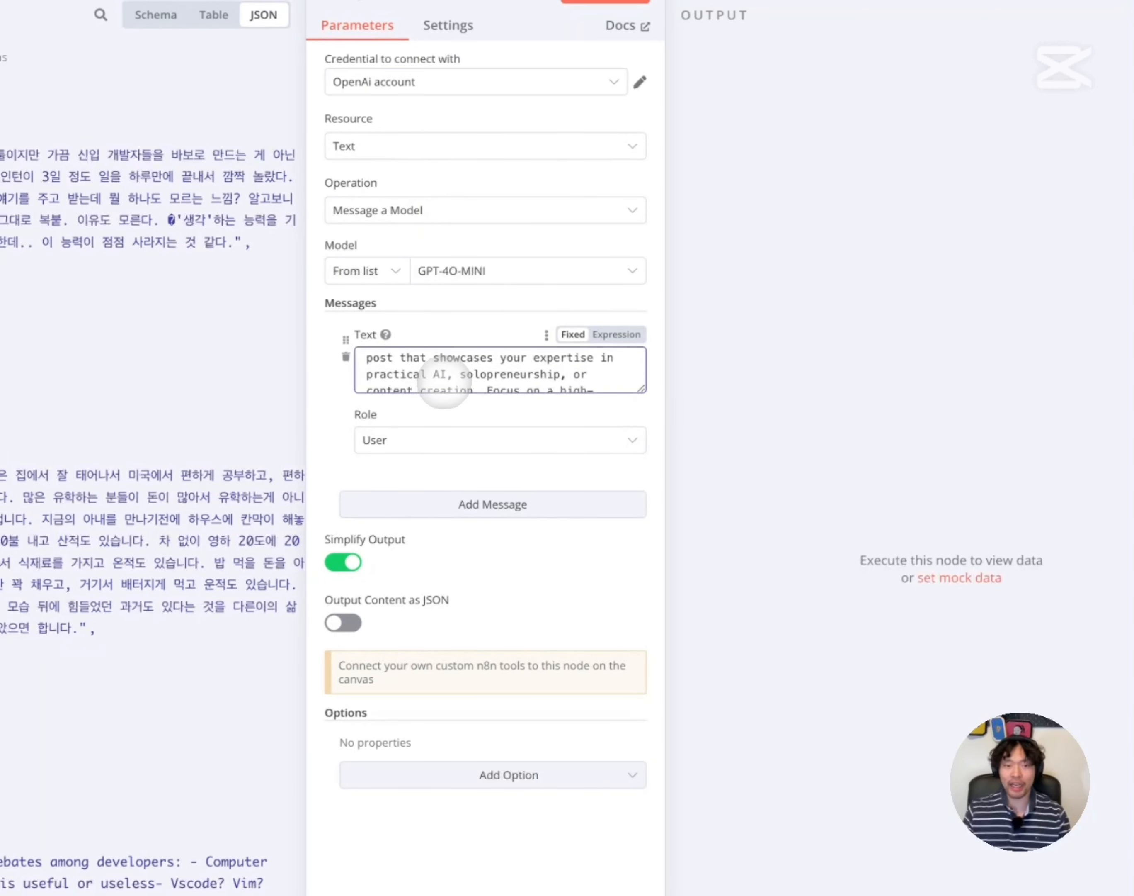
{"action": "left_click", "coordinate": [476, 389]}
{"action": "scroll", "coordinate": [476, 374], "scroll_direction": "down", "scroll_amount": 2}
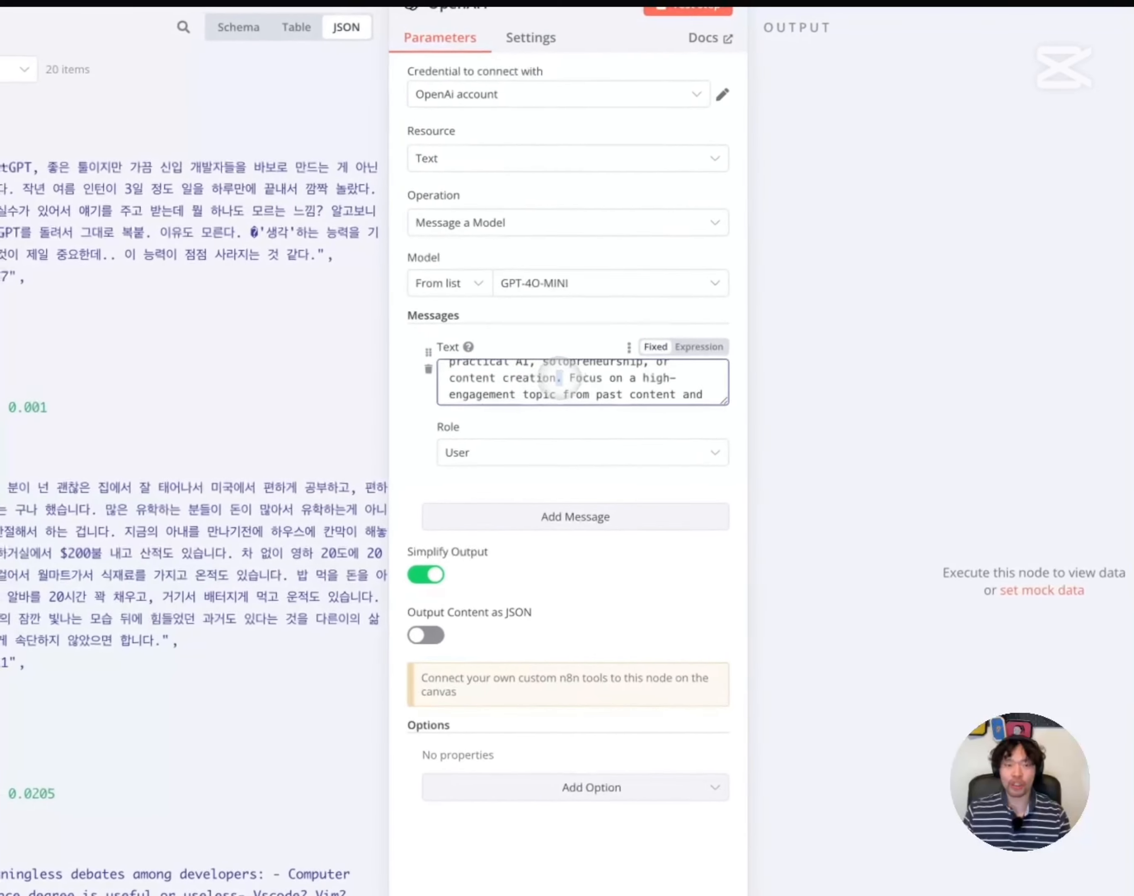
{"action": "left_click_drag", "start_coordinate": [559, 378], "coordinate": [424, 368]}
{"action": "left_click", "coordinate": [520, 377]}
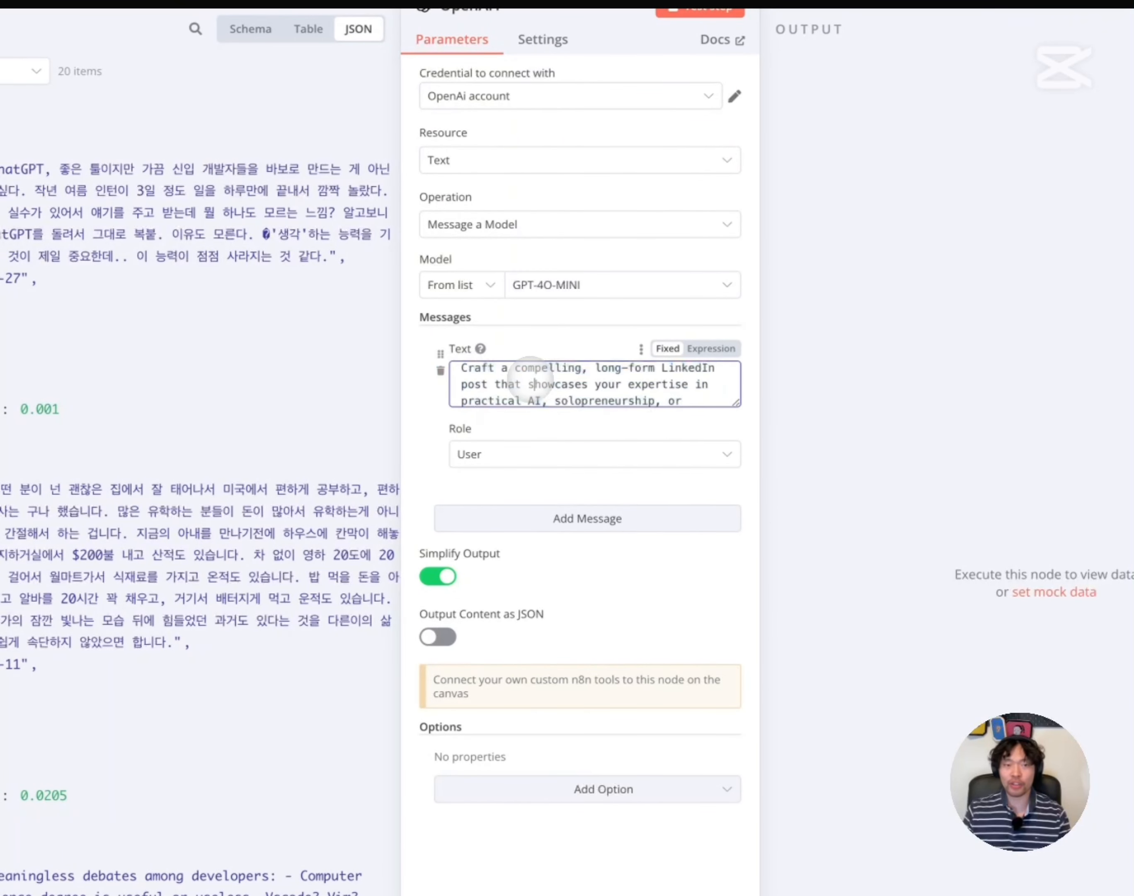
{"action": "scroll", "coordinate": [530, 377], "scroll_direction": "down", "scroll_amount": 1}
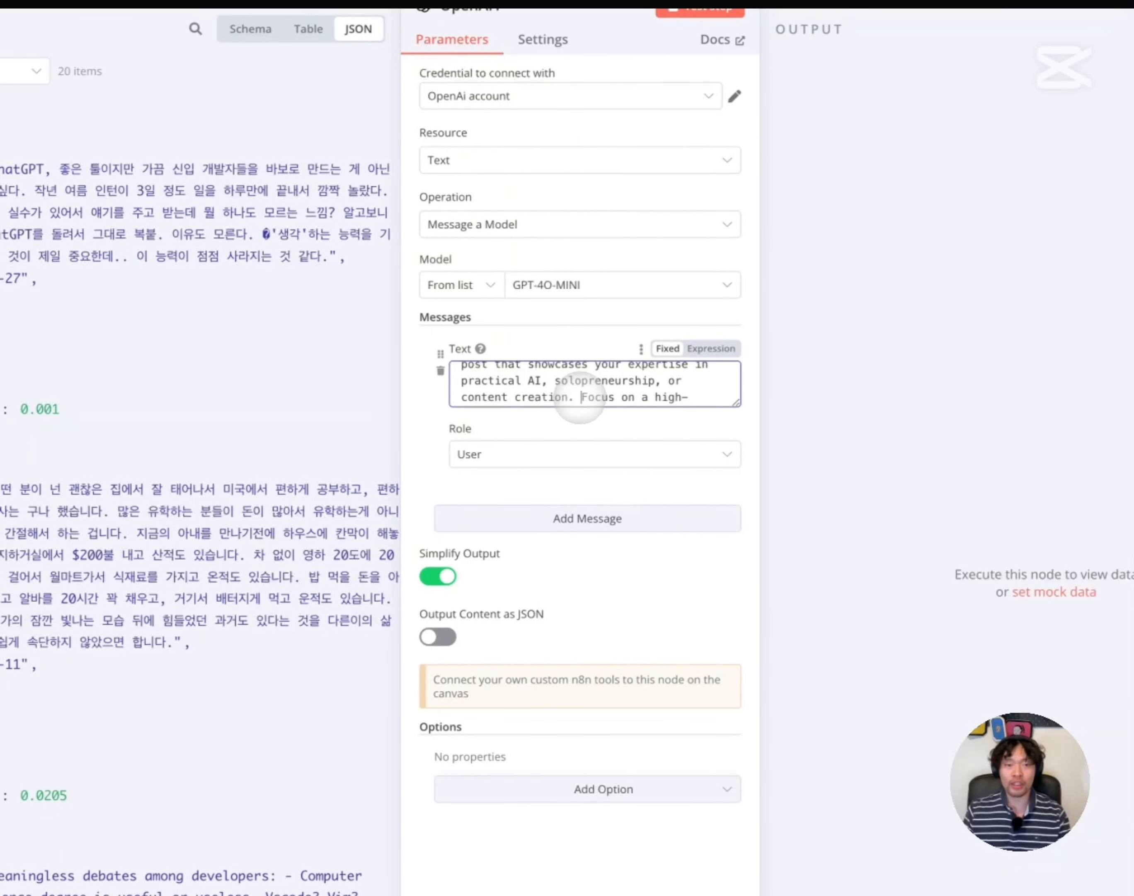
{"action": "key", "text": "Return"}
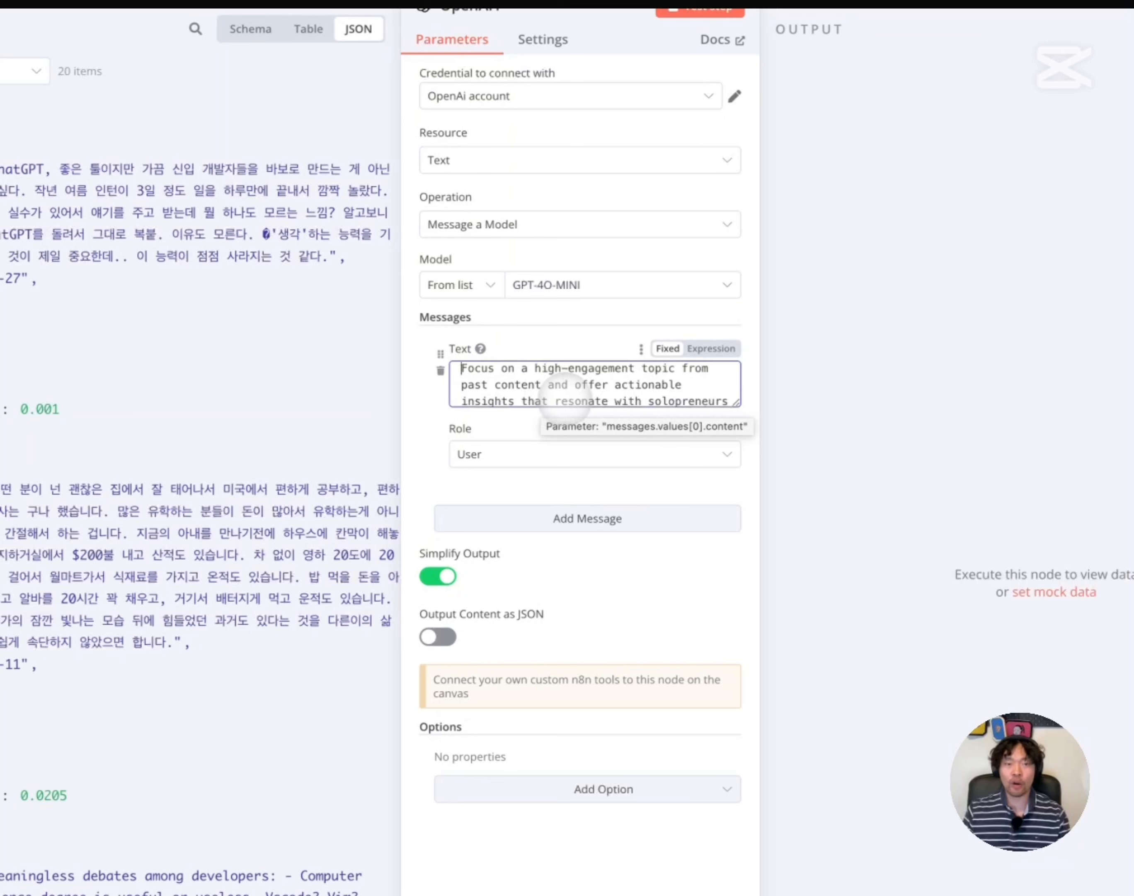
Select the {{ $json['Post Title'] }} placeholder at the end of the prompt
{"action": "scroll", "coordinate": [581, 395], "scroll_direction": "down", "scroll_amount": 1}
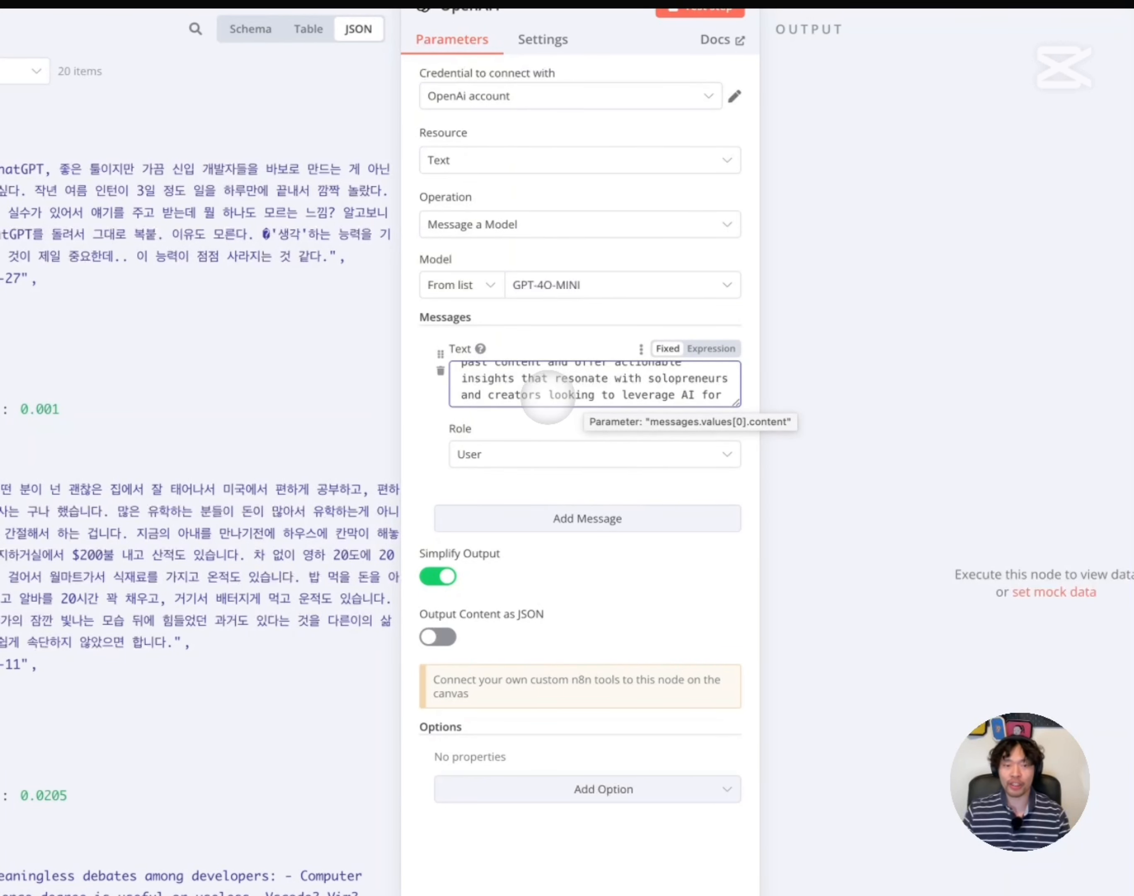
{"action": "scroll", "coordinate": [547, 398], "scroll_direction": "down", "scroll_amount": 1}
{"action": "scroll", "coordinate": [548, 399], "scroll_direction": "down", "scroll_amount": 6}
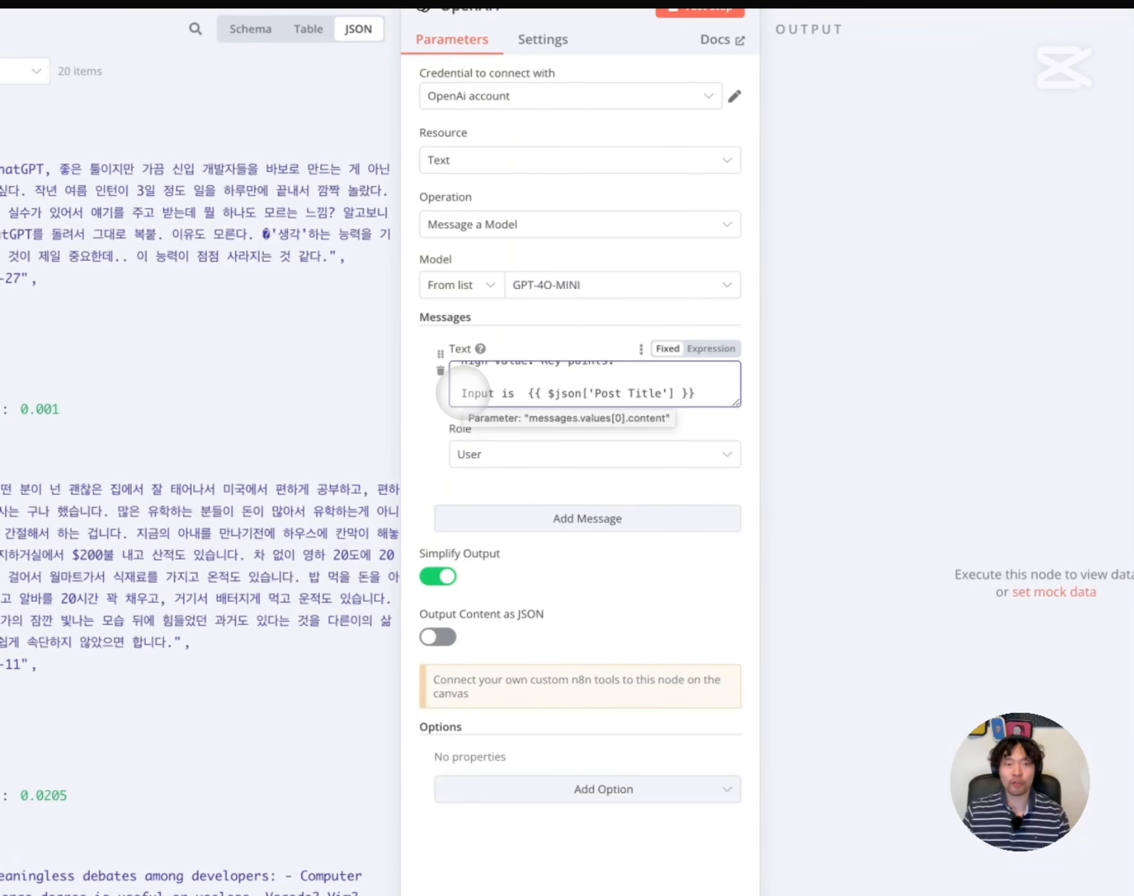
{"action": "left_click_drag", "start_coordinate": [528, 393], "coordinate": [696, 393]}
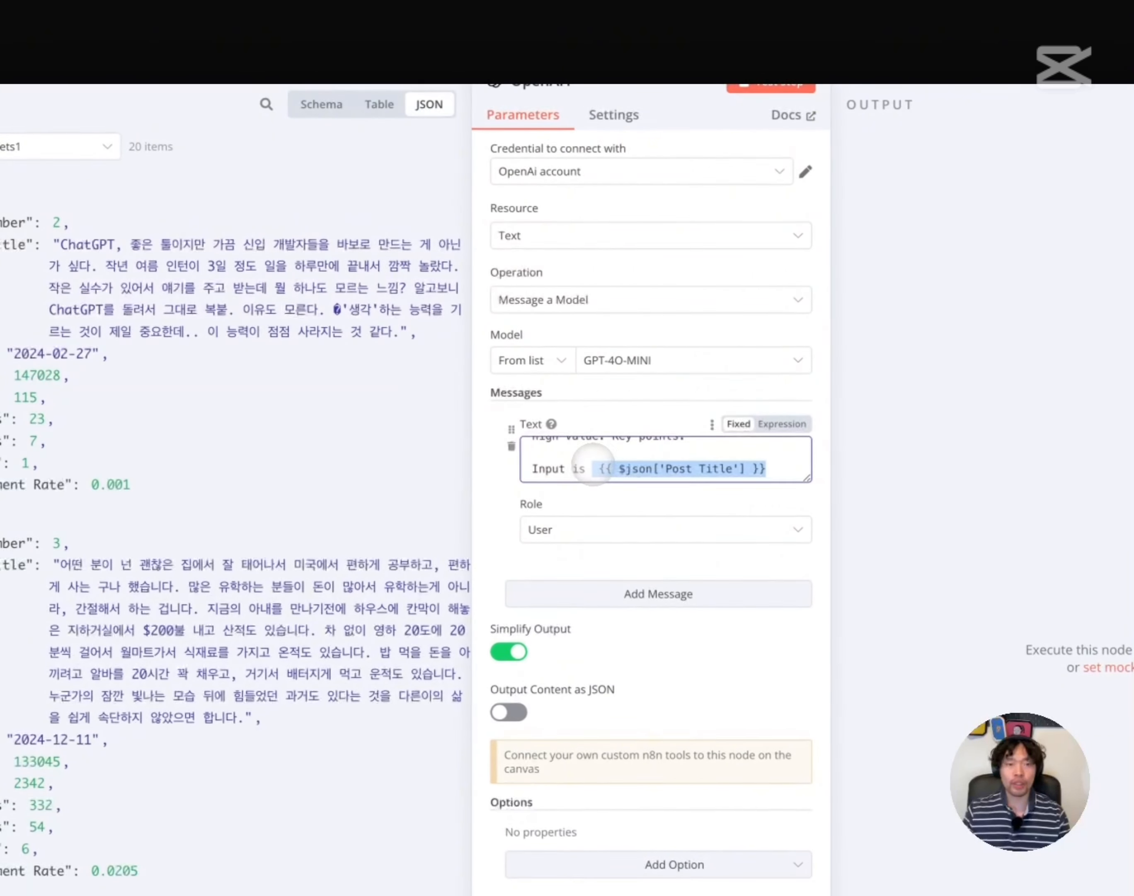
Swap the typed placeholder for the Post Title field dragged from the input, then run the step
{"action": "key", "text": "BackSpace"}
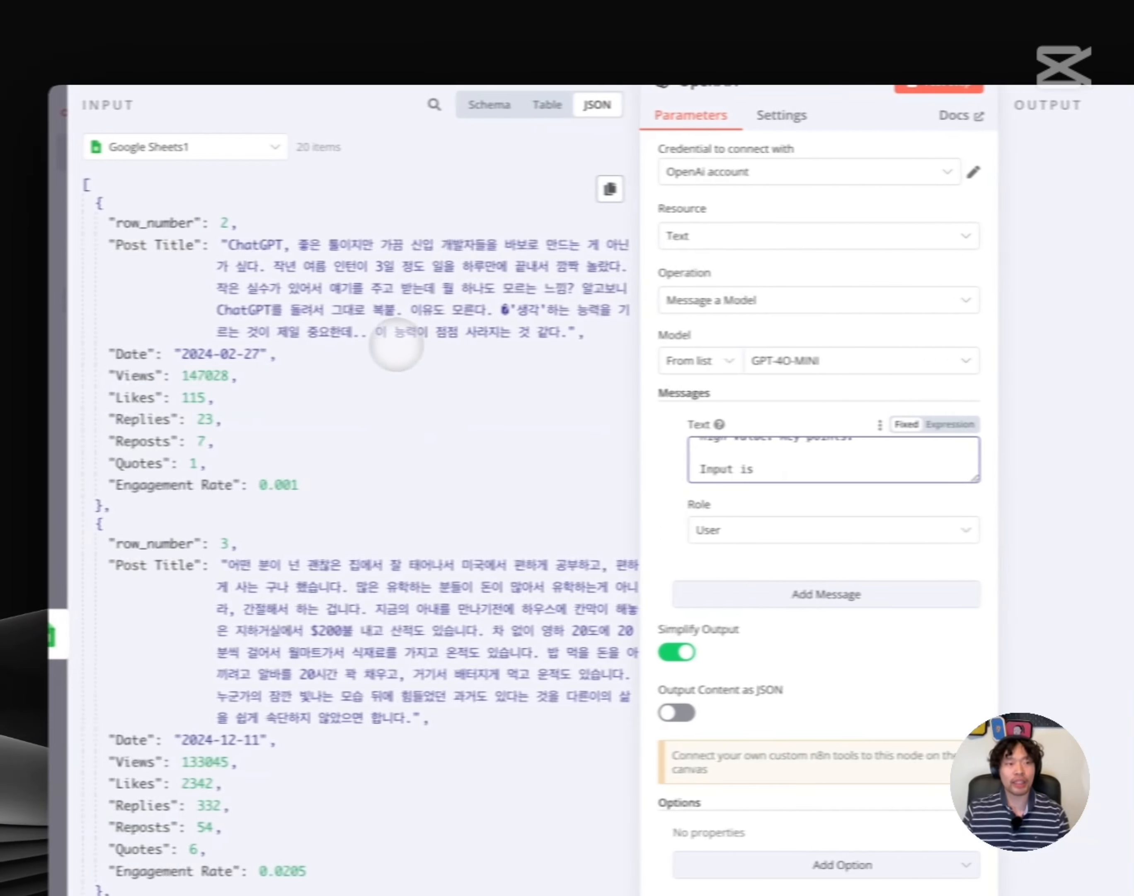
{"action": "left_click_drag", "start_coordinate": [192, 249], "coordinate": [818, 473]}
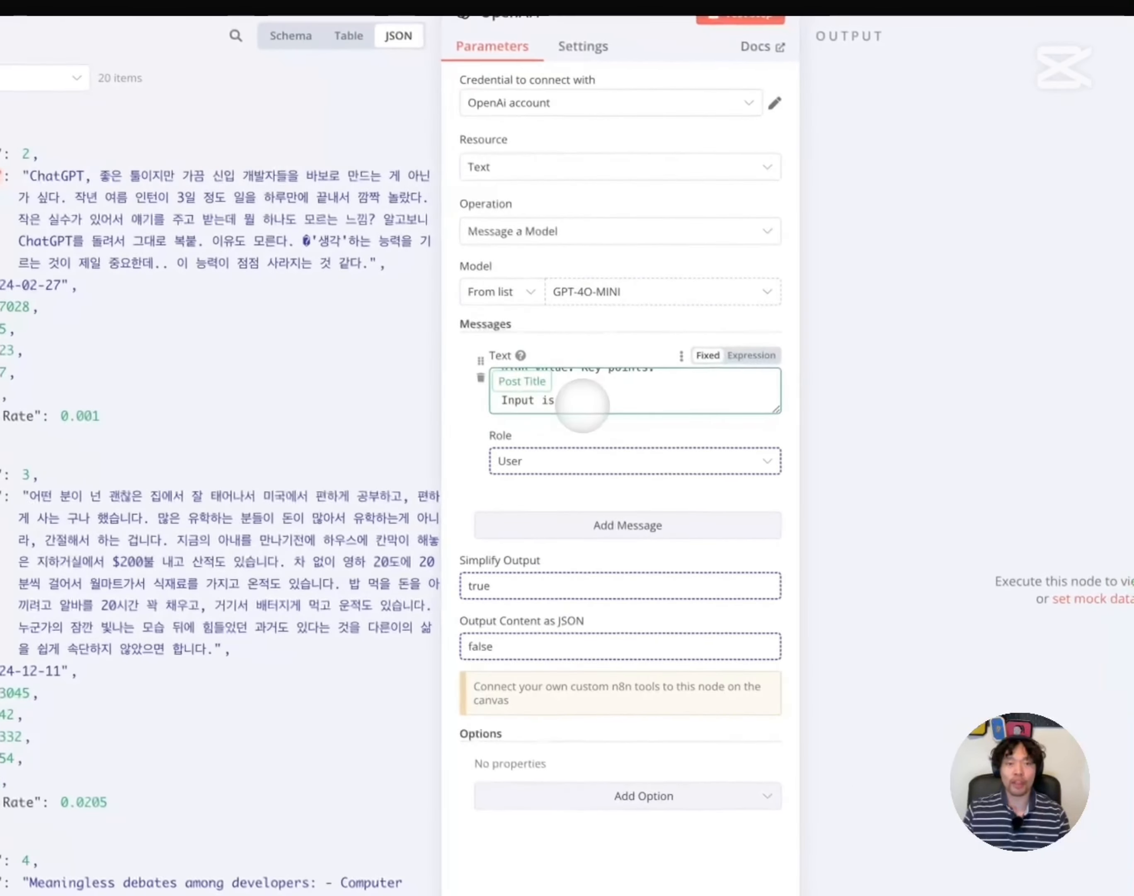
{"action": "left_click_drag", "start_coordinate": [583, 406], "coordinate": [583, 405]}
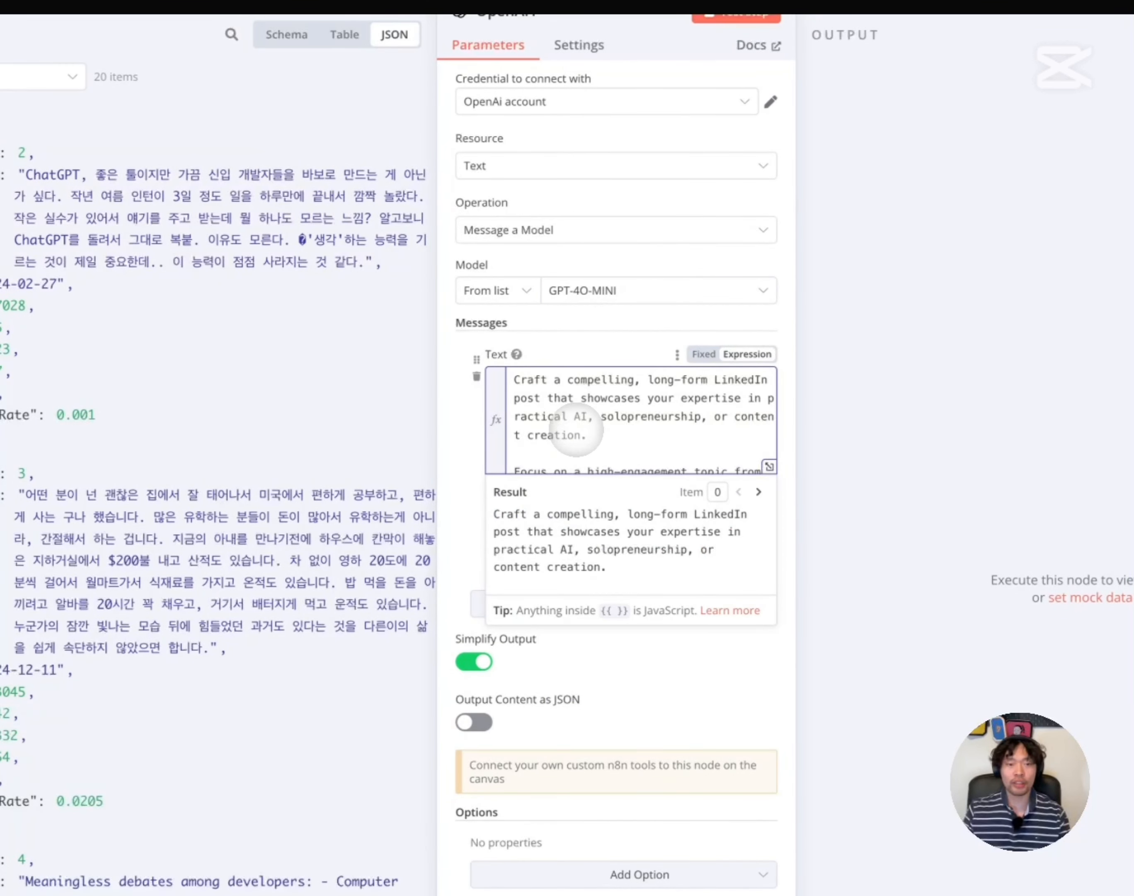
{"action": "scroll", "coordinate": [576, 429], "scroll_direction": "down", "scroll_amount": 3}
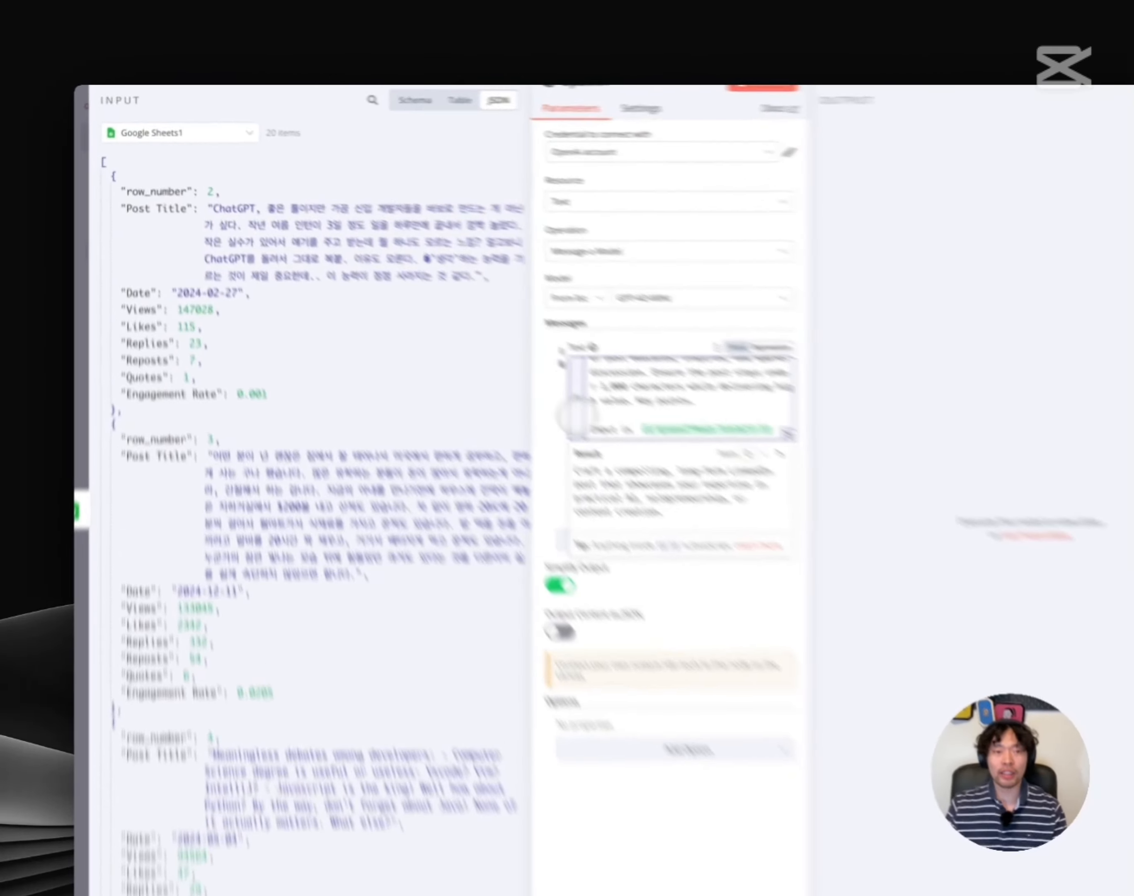
{"action": "left_click", "coordinate": [436, 346]}
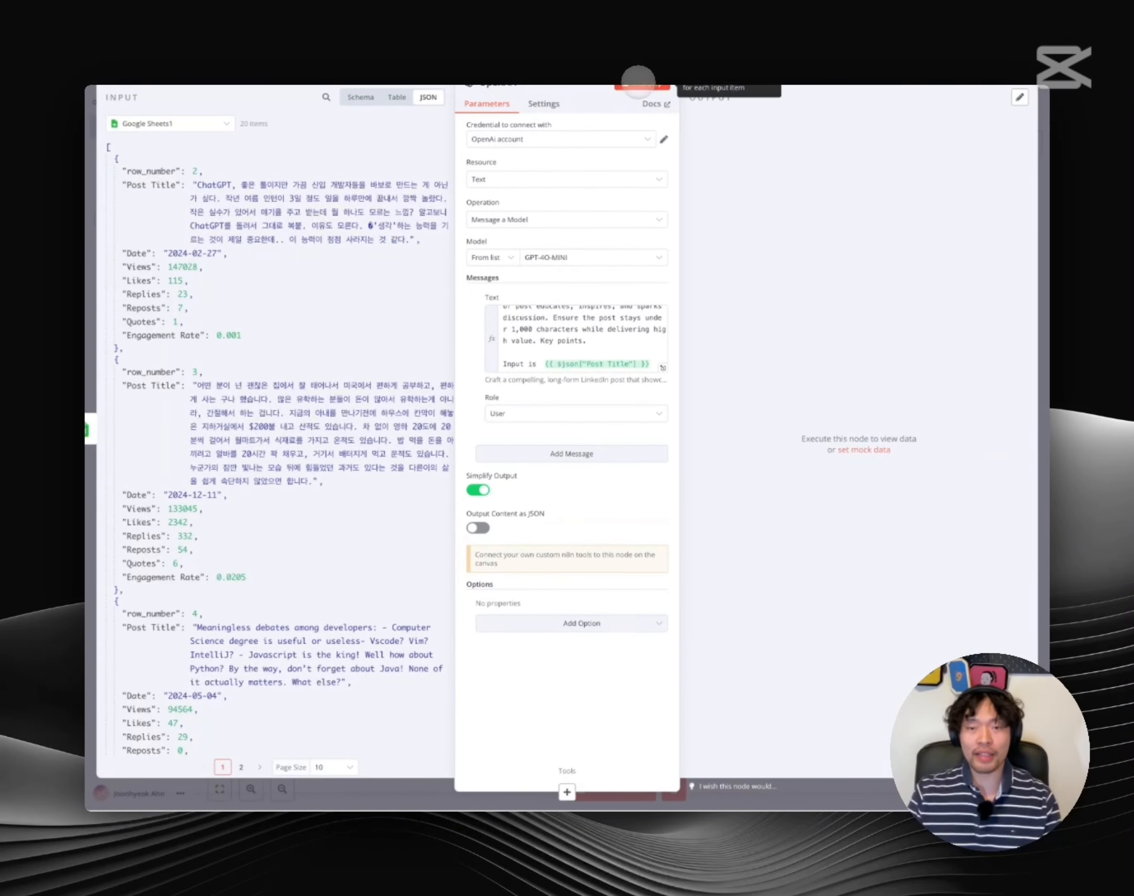
{"action": "left_click", "coordinate": [638, 83]}
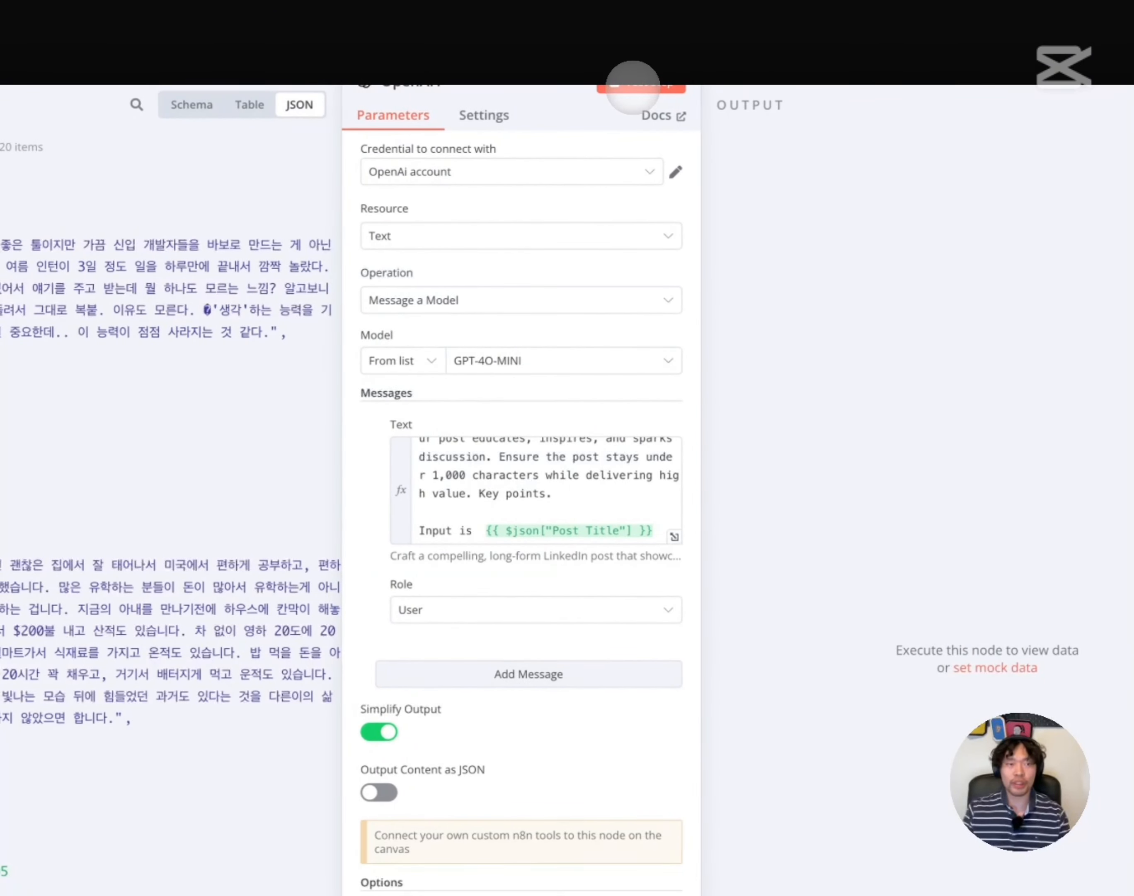
Run OpenAI1 to generate 20 LinkedIn posts, page through them, and return to the canvas
{"action": "left_click", "coordinate": [634, 87]}
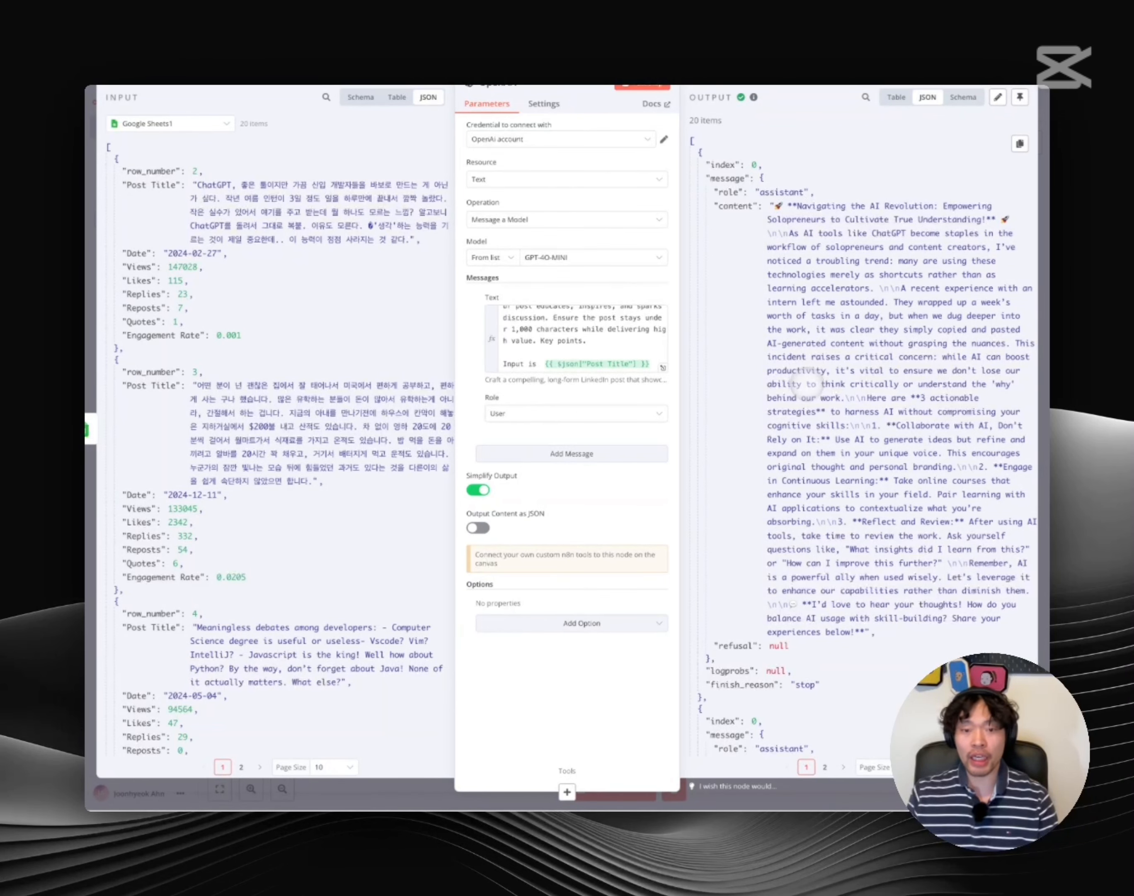
{"action": "scroll", "coordinate": [806, 383], "scroll_direction": "down", "scroll_amount": 10}
{"action": "scroll", "coordinate": [766, 264], "scroll_direction": "down", "scroll_amount": 15}
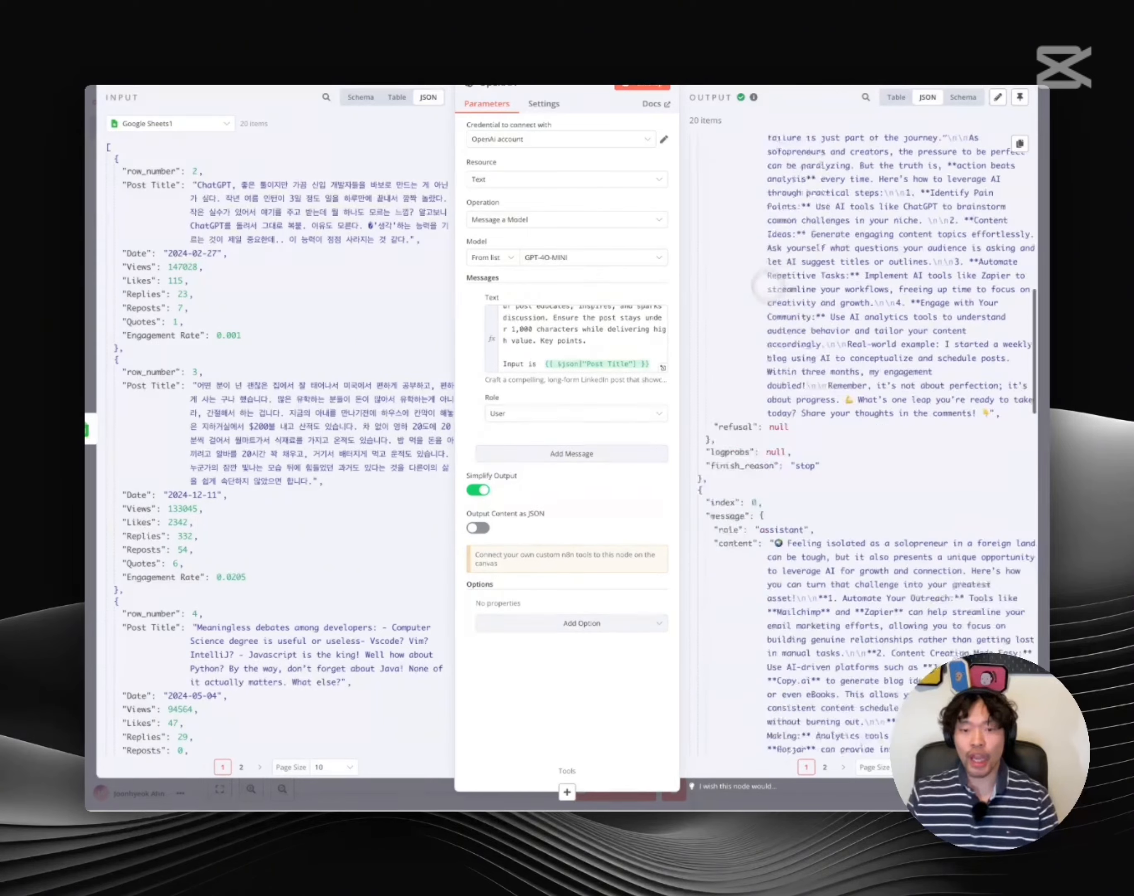
{"action": "scroll", "coordinate": [774, 342], "scroll_direction": "down", "scroll_amount": 15}
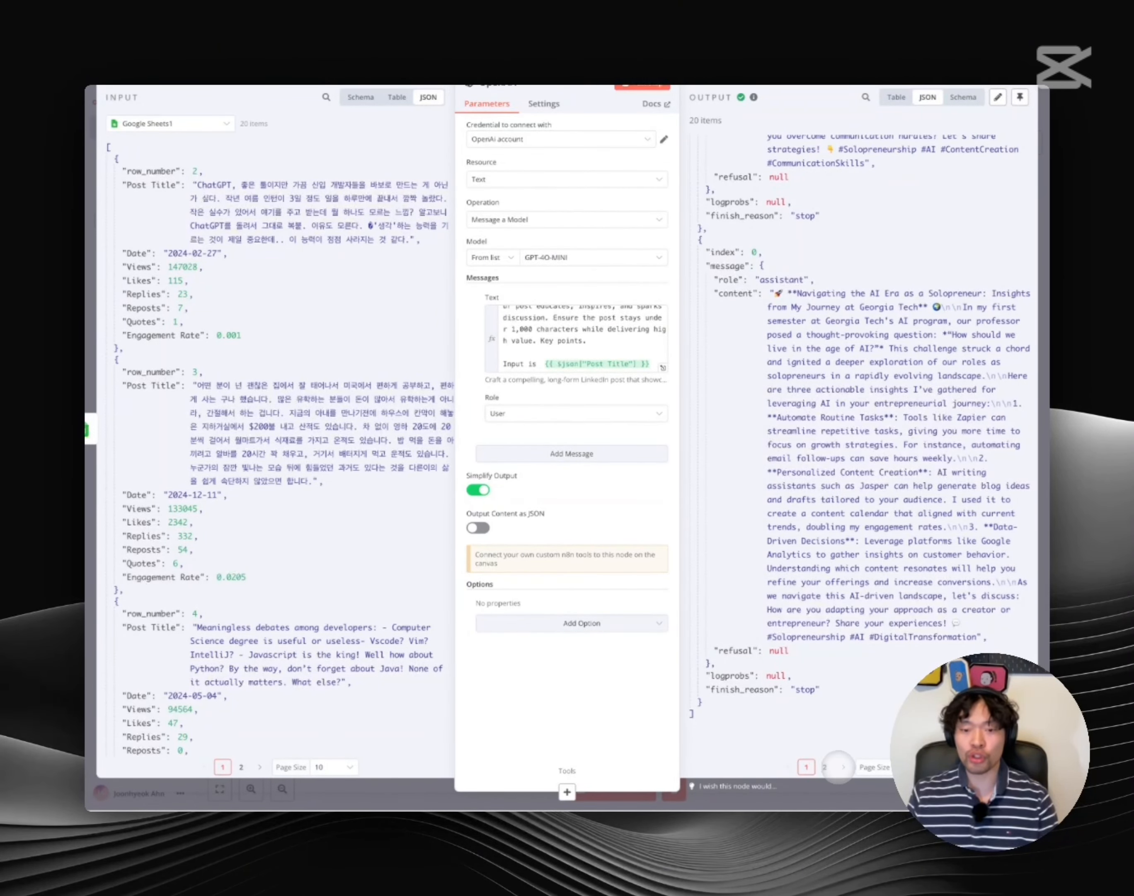
{"action": "left_click", "coordinate": [838, 767]}
{"action": "scroll", "coordinate": [790, 542], "scroll_direction": "up", "scroll_amount": 5}
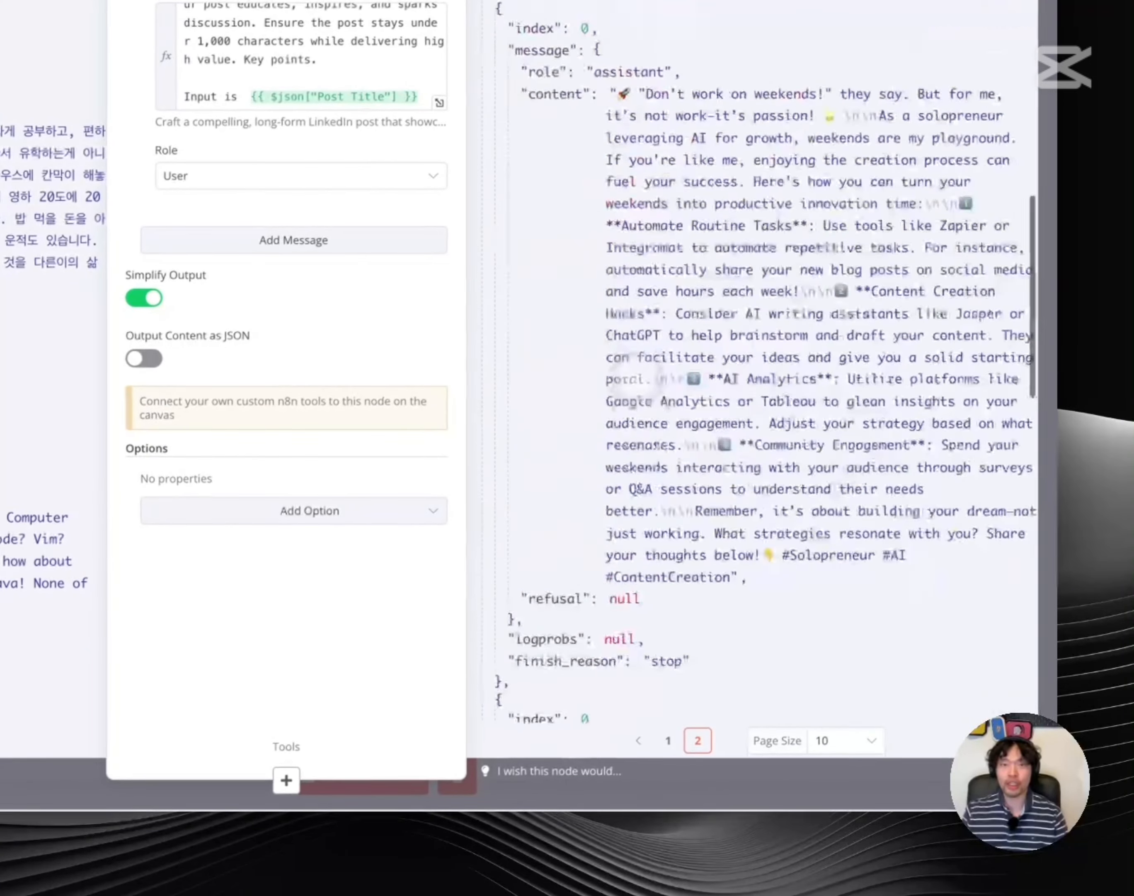
{"action": "scroll", "coordinate": [763, 368], "scroll_direction": "up", "scroll_amount": 15}
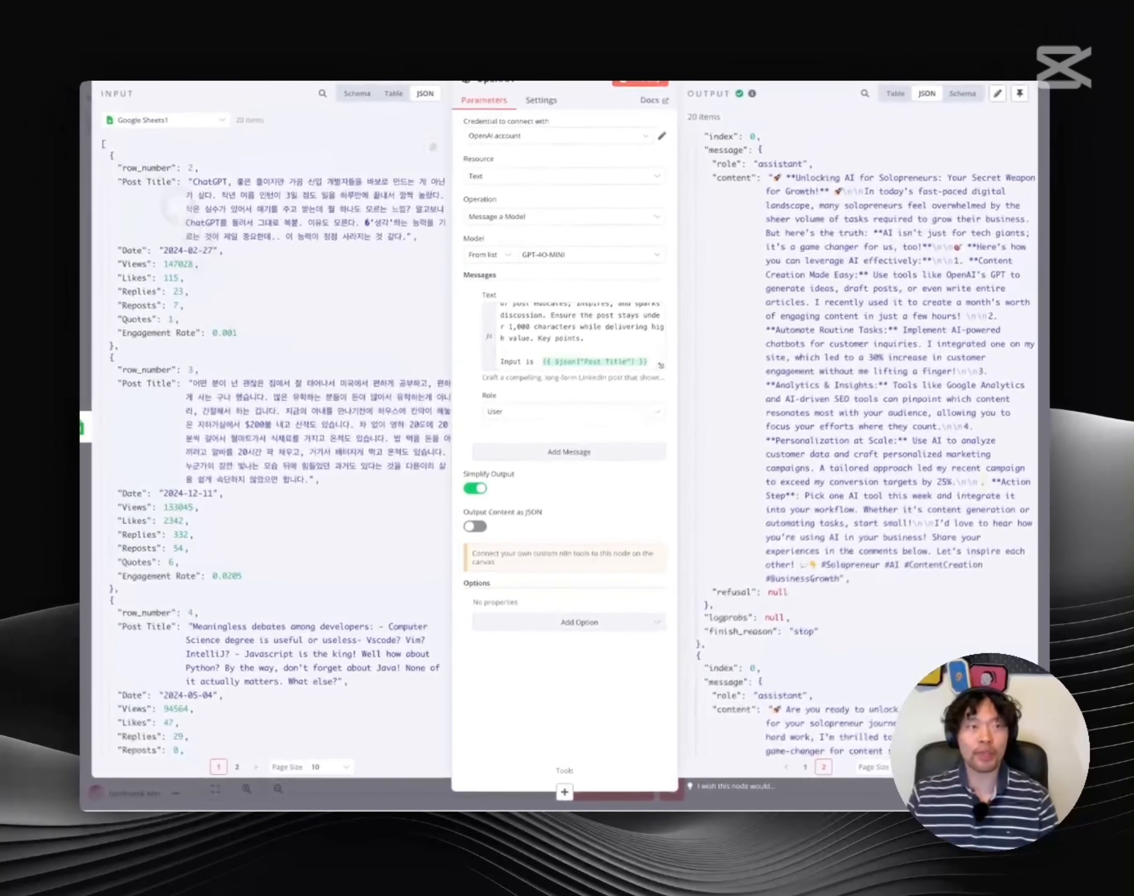
{"action": "left_click", "coordinate": [149, 64]}
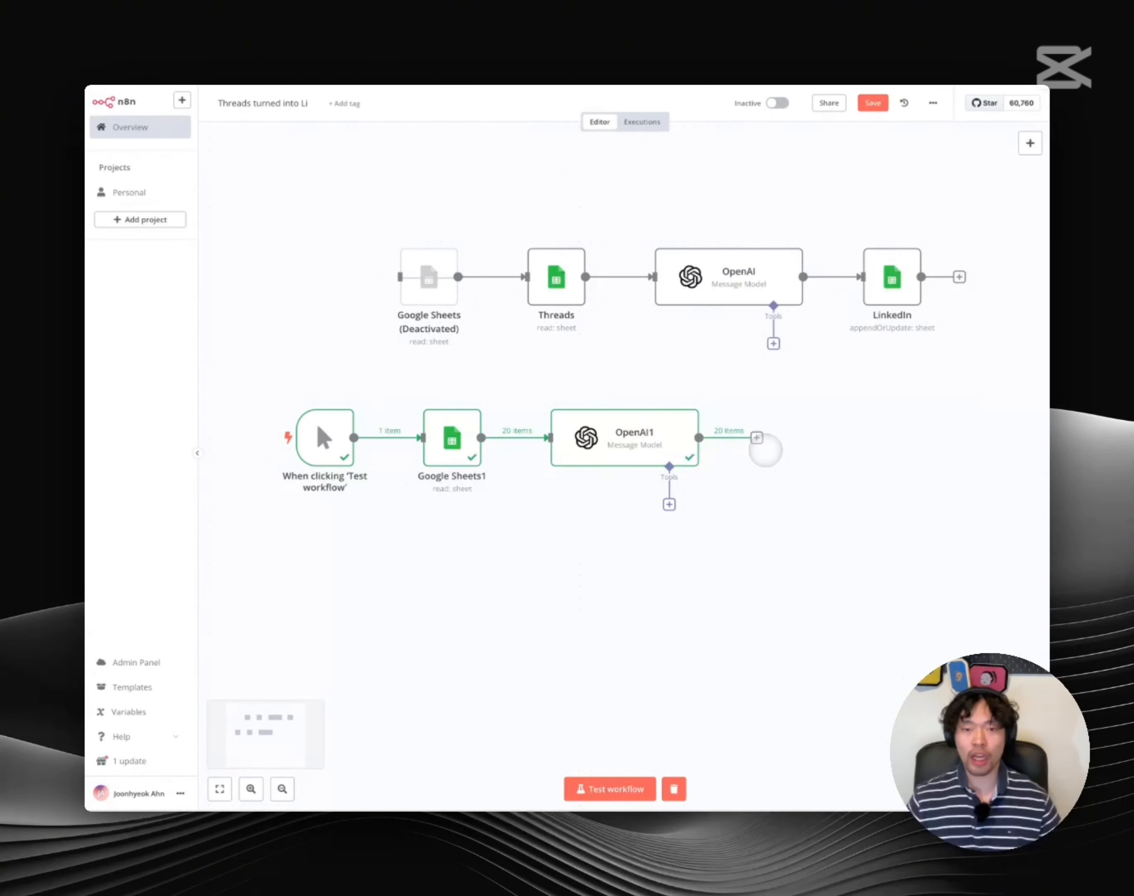
Connect a Google Sheets 'Append row in sheet' node after OpenAI1
{"action": "scroll", "coordinate": [766, 450], "scroll_direction": "right", "scroll_amount": 1}
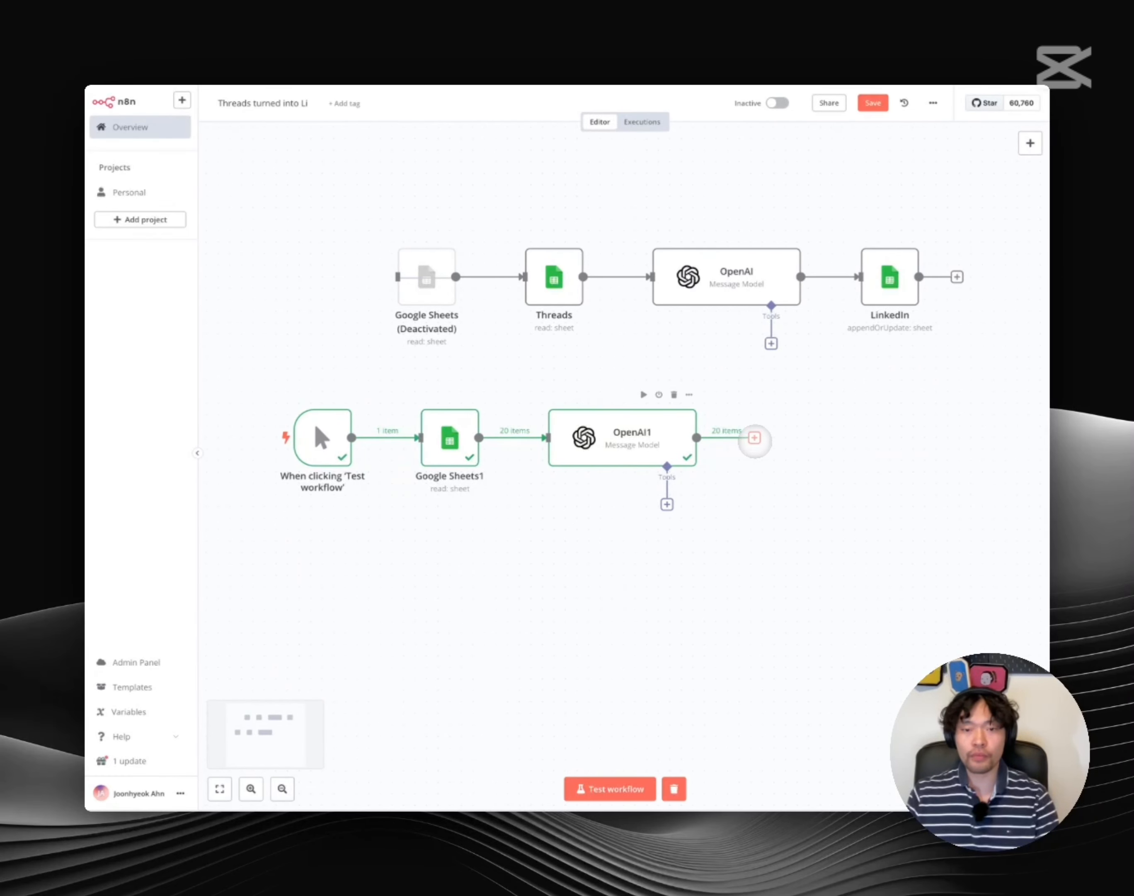
{"action": "left_click", "coordinate": [754, 437]}
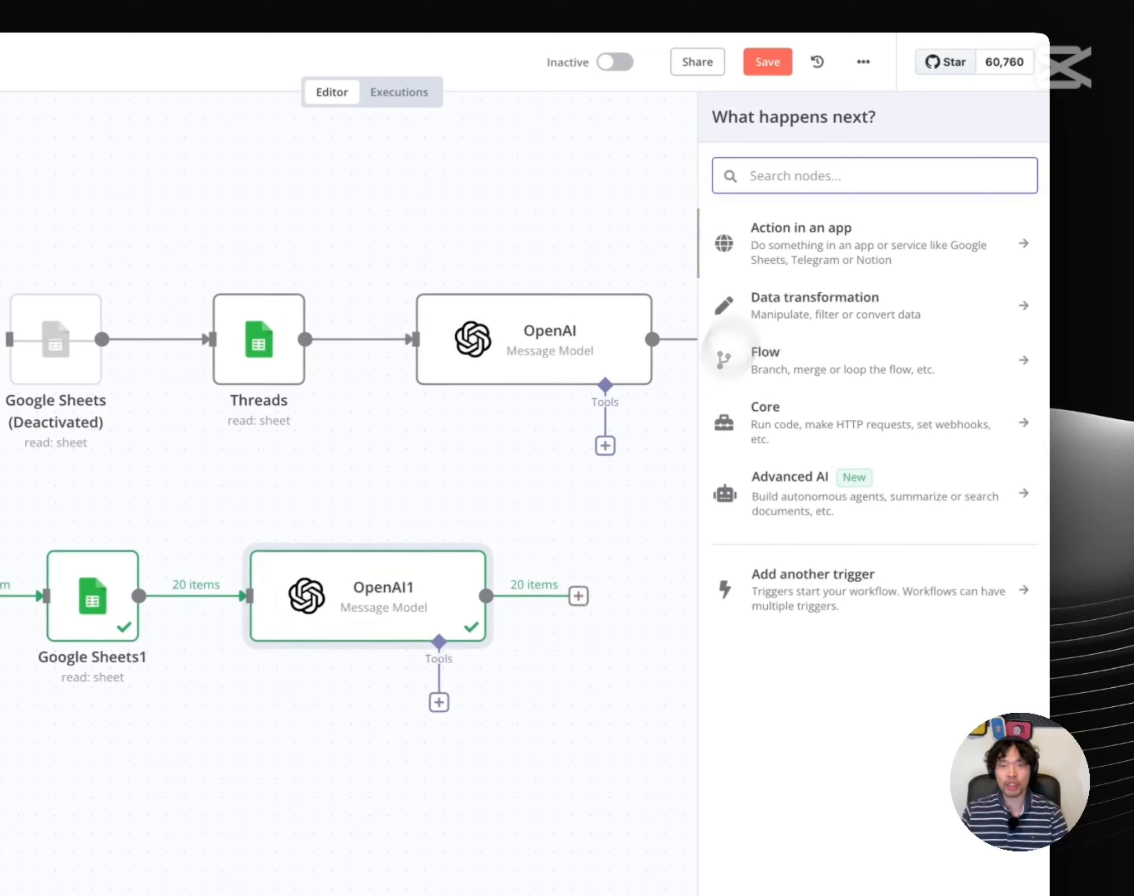
{"action": "type", "text": "spreads"}
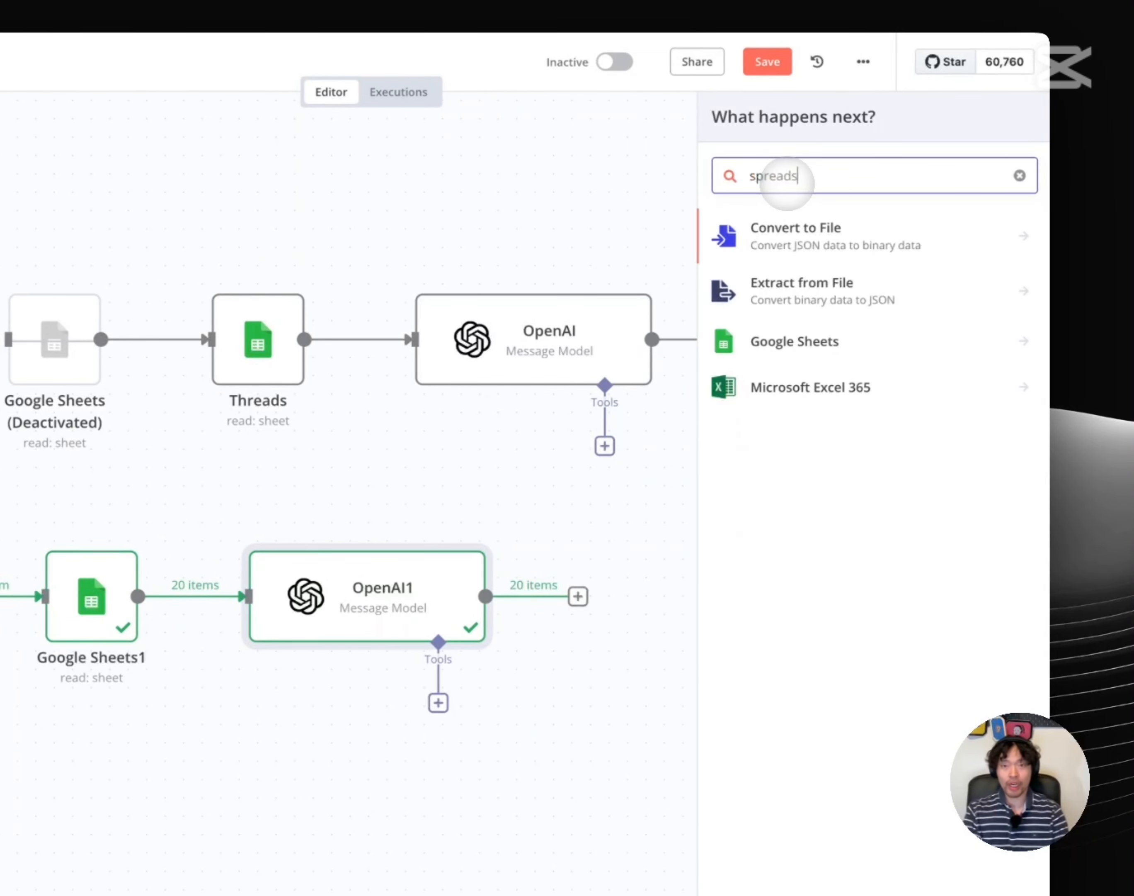
{"action": "left_click", "coordinate": [805, 339]}
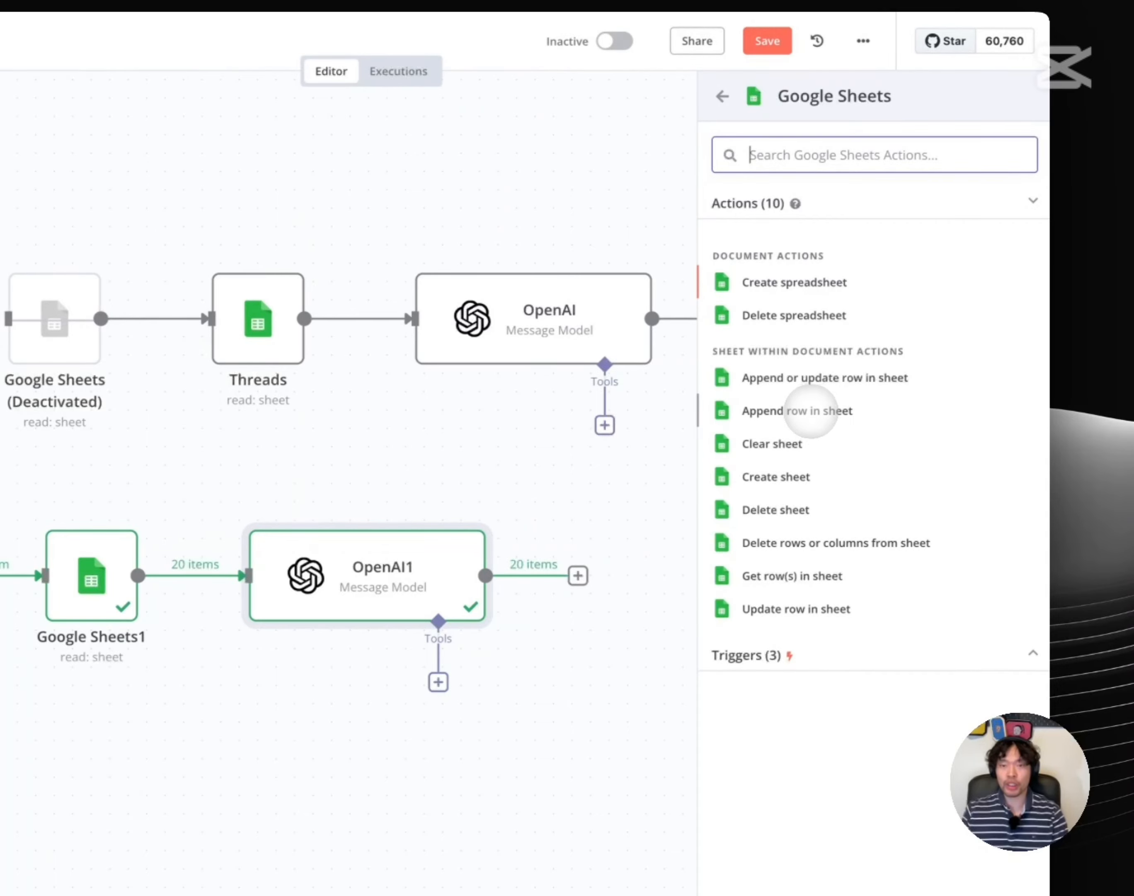
{"action": "left_click", "coordinate": [812, 410]}
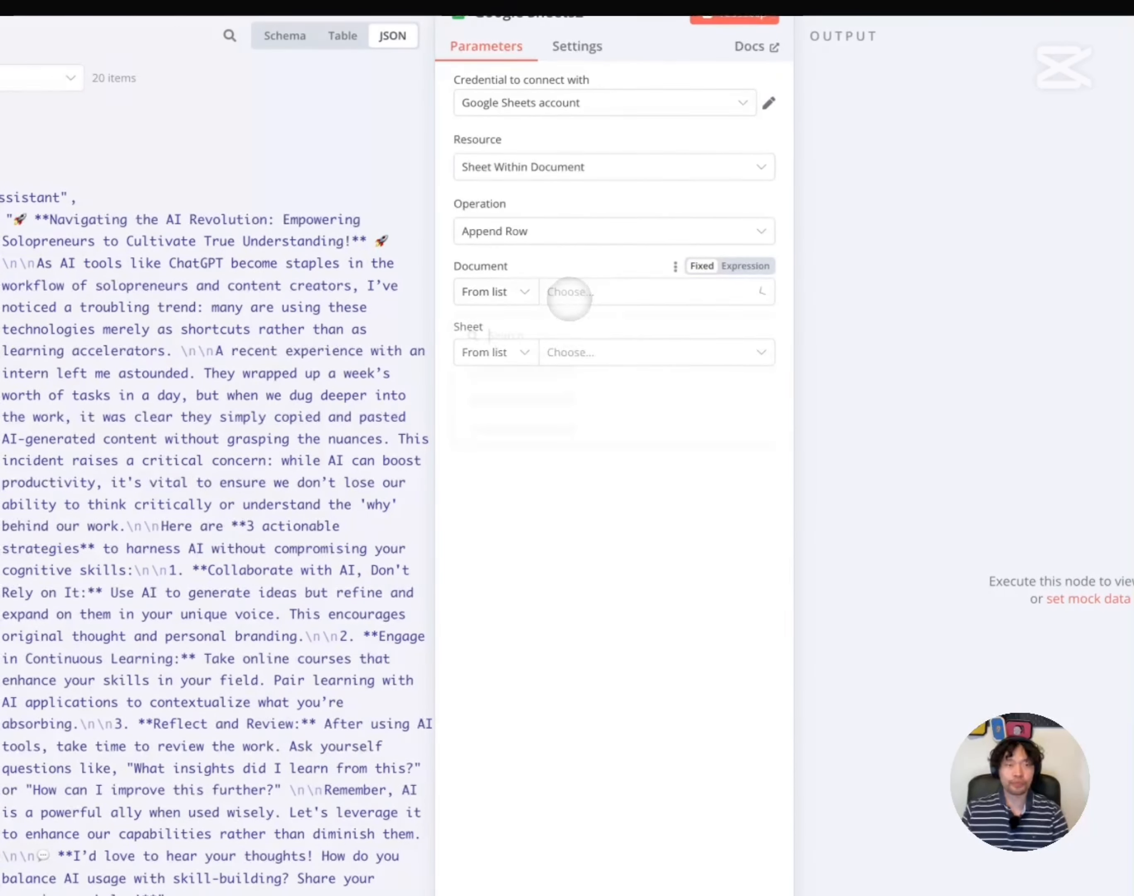
Target Business's 'Threads repurposed for Li' sheet with manual column mapping, then open the spreadsheet
{"action": "left_click", "coordinate": [378, 255]}
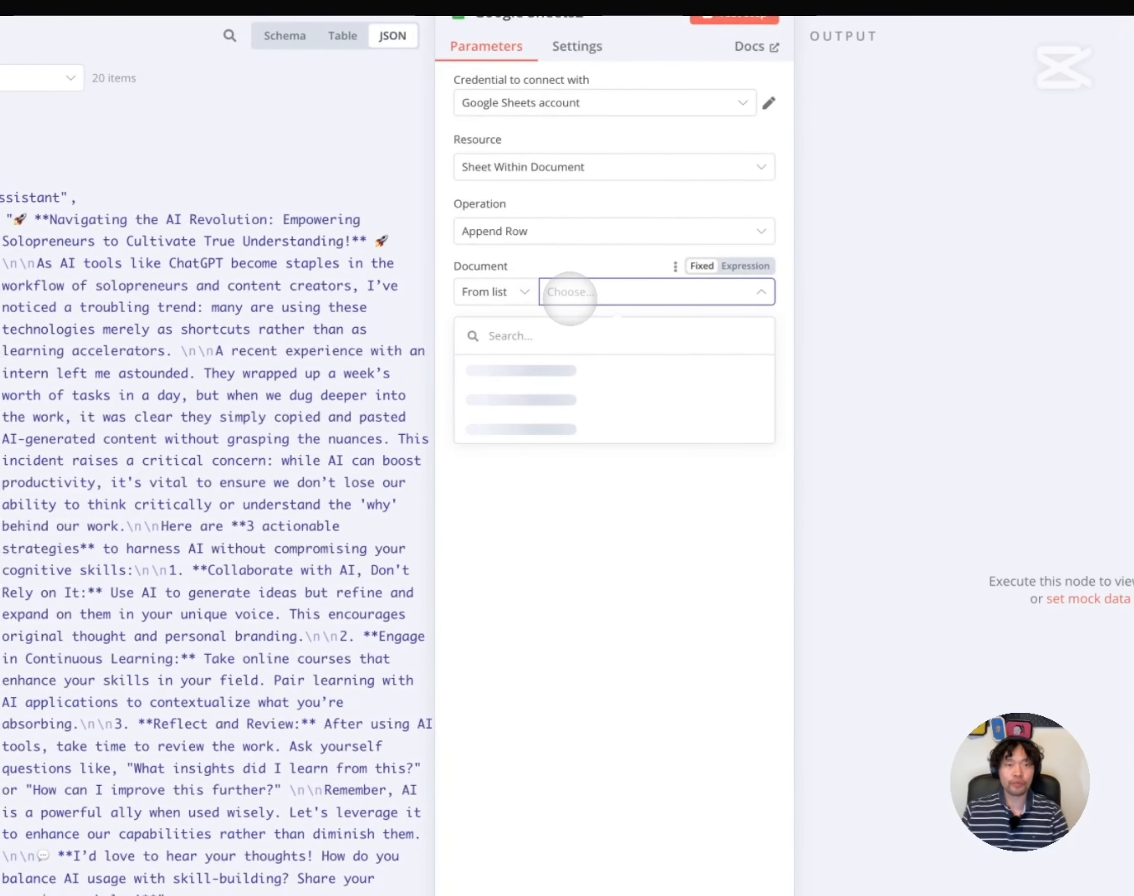
{"action": "left_click", "coordinate": [532, 368]}
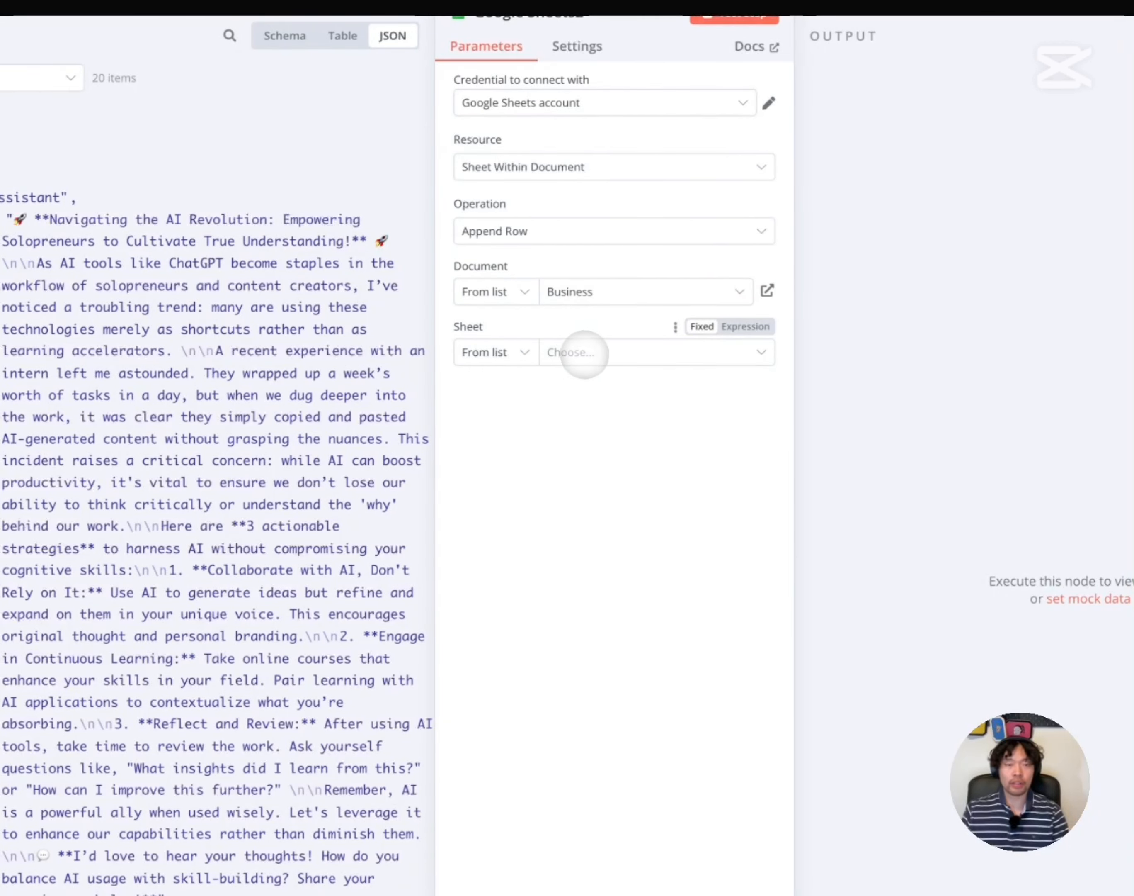
{"action": "left_click", "coordinate": [585, 352]}
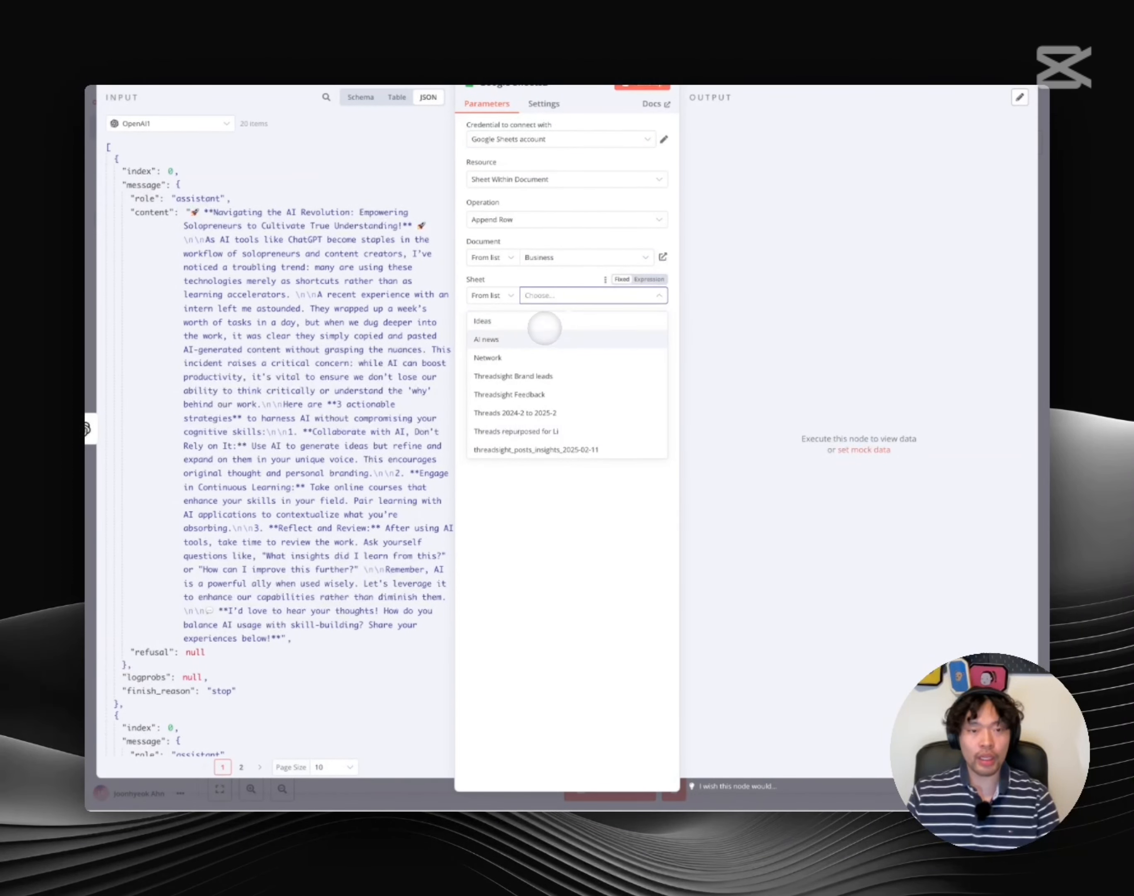
{"action": "left_click", "coordinate": [537, 431]}
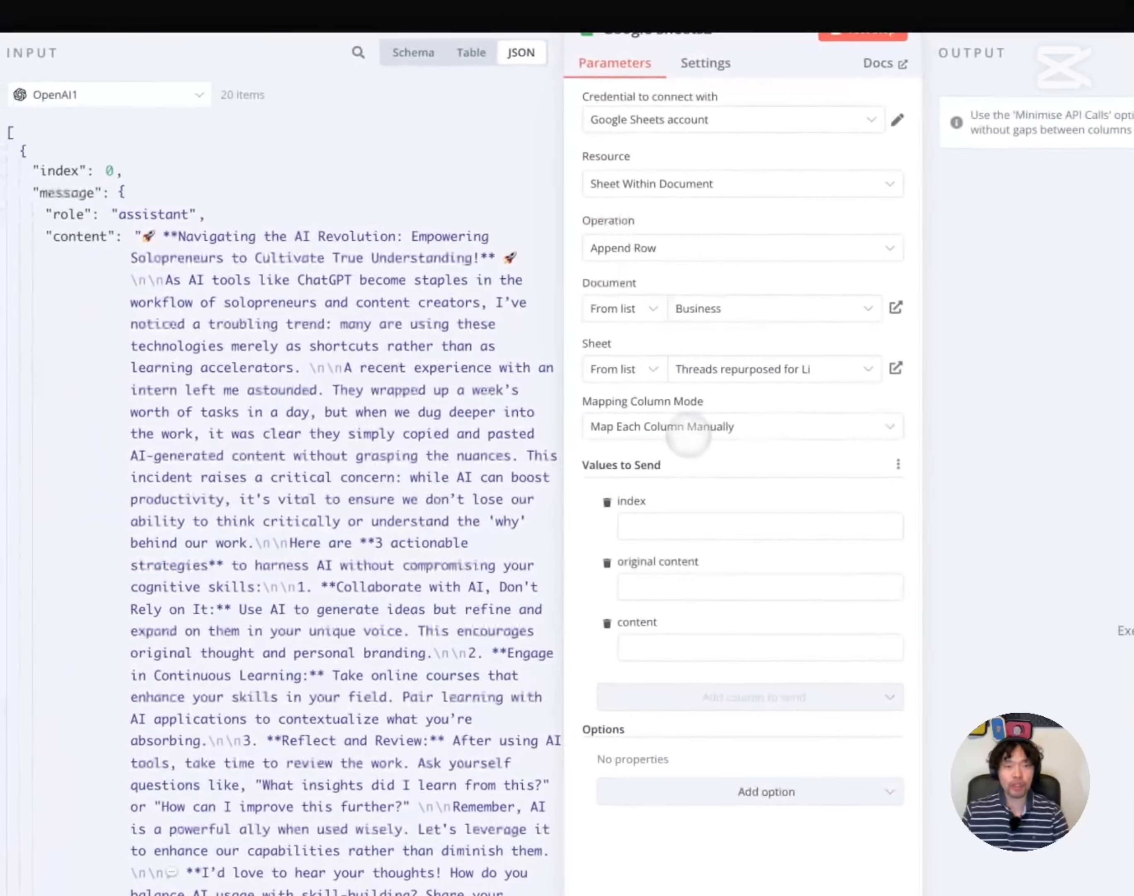
{"action": "left_click", "coordinate": [689, 429]}
{"action": "left_click", "coordinate": [676, 425]}
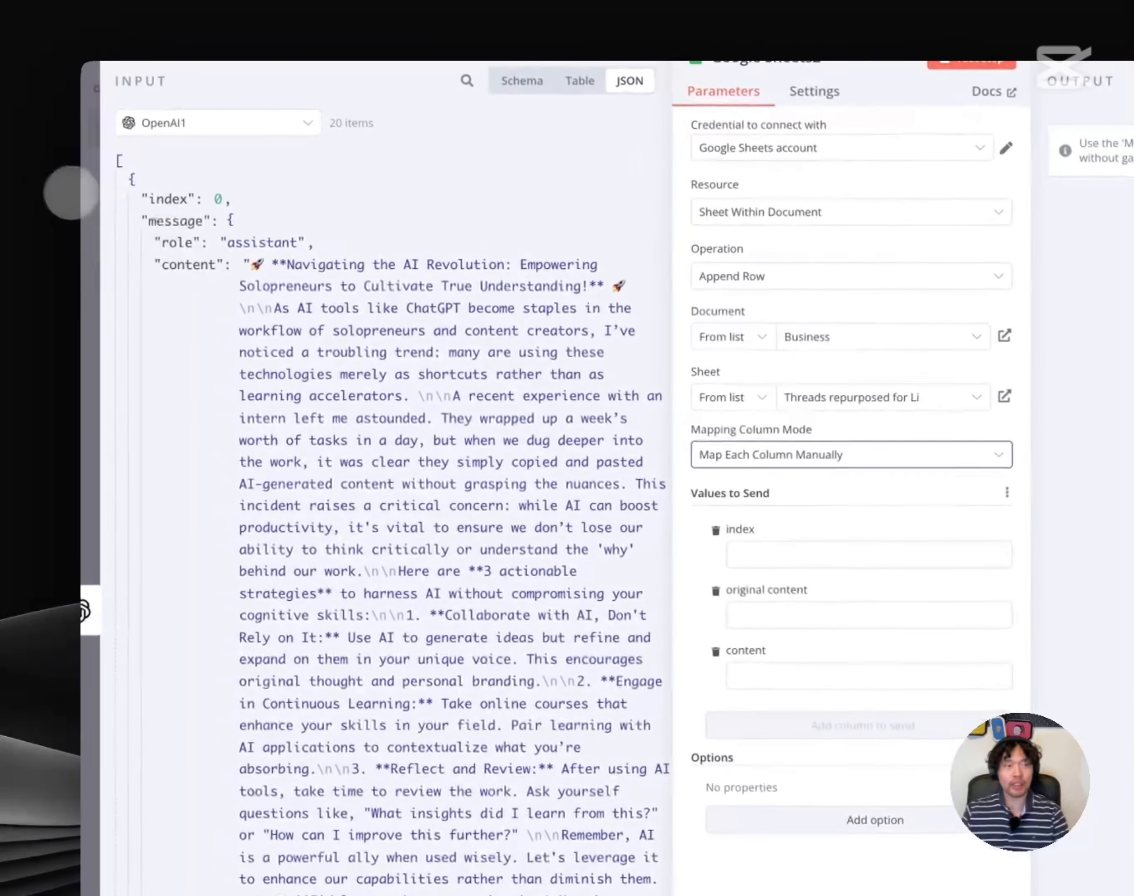
{"action": "mouse_move", "coordinate": [61, 166]}
{"action": "left_click", "coordinate": [96, 147]}
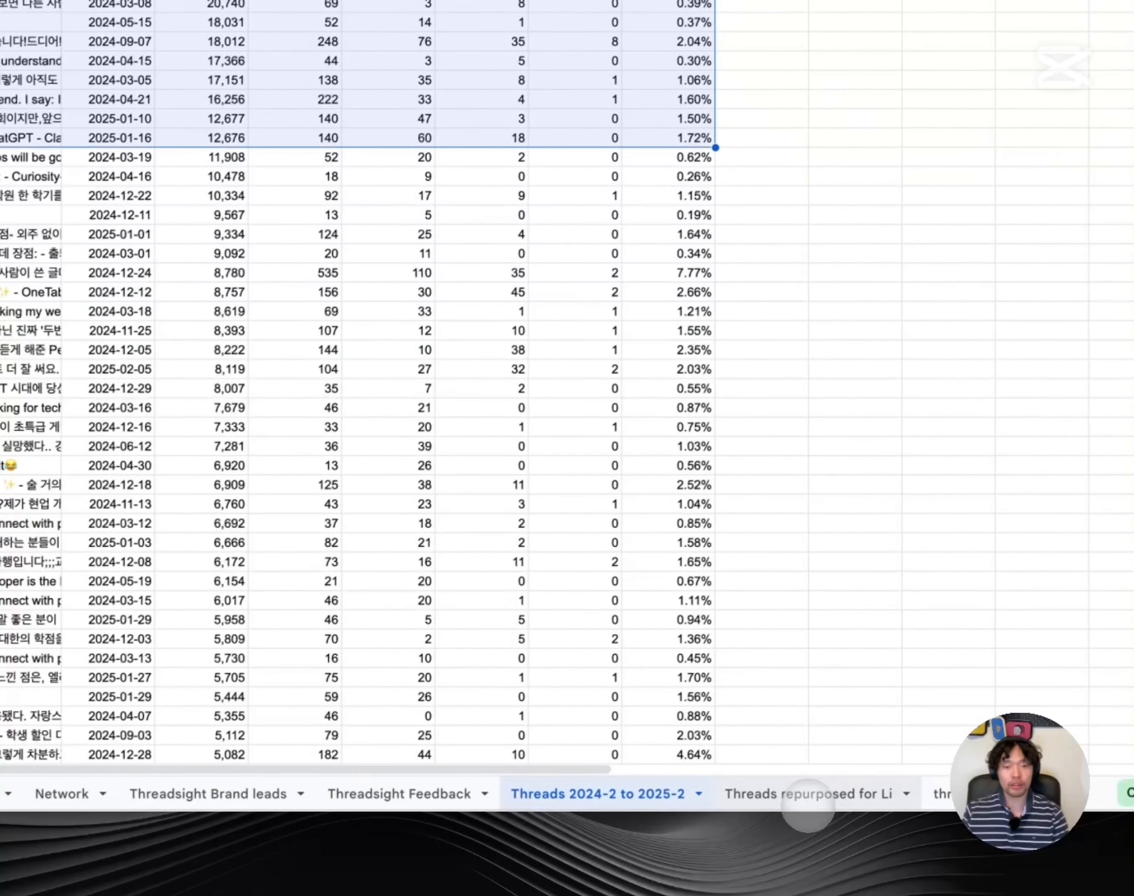
Open the 'Threads repurposed for Li' tab and inspect its index, original content and content columns
{"action": "left_click", "coordinate": [812, 793]}
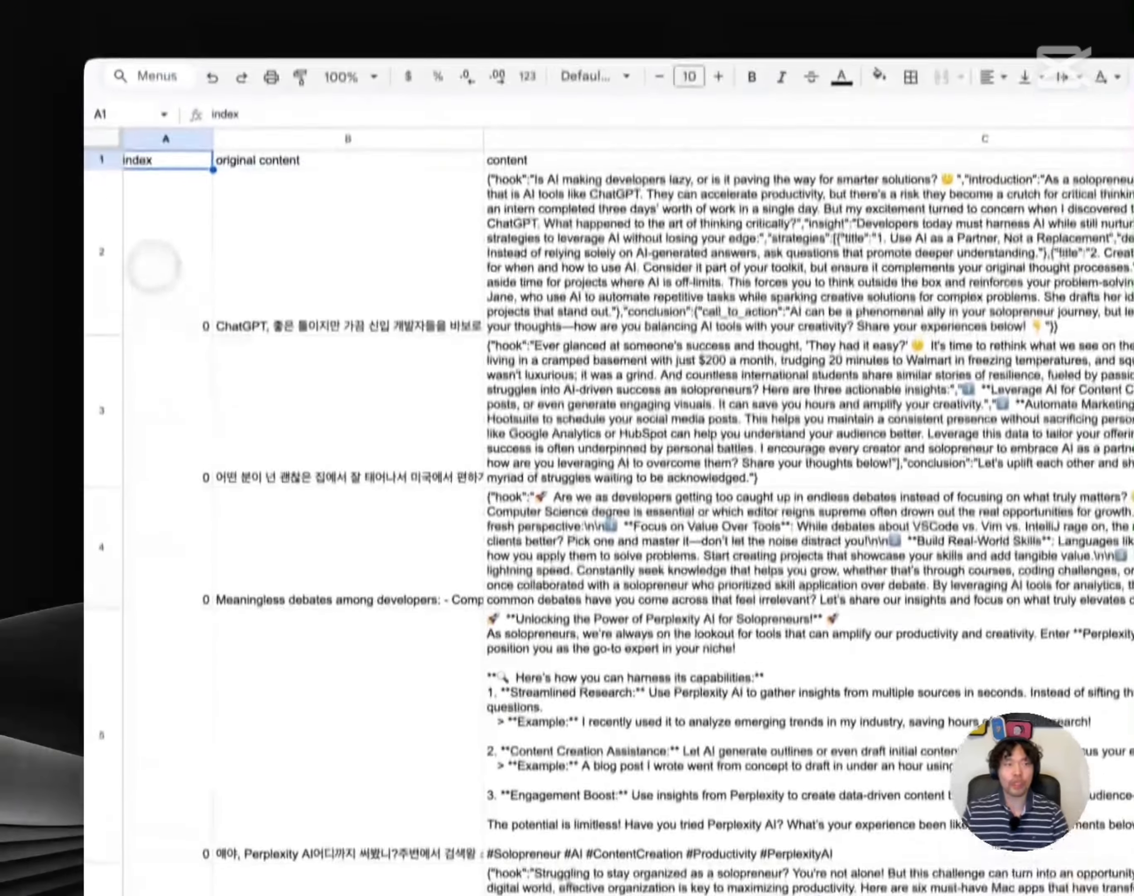
{"action": "left_click", "coordinate": [176, 236]}
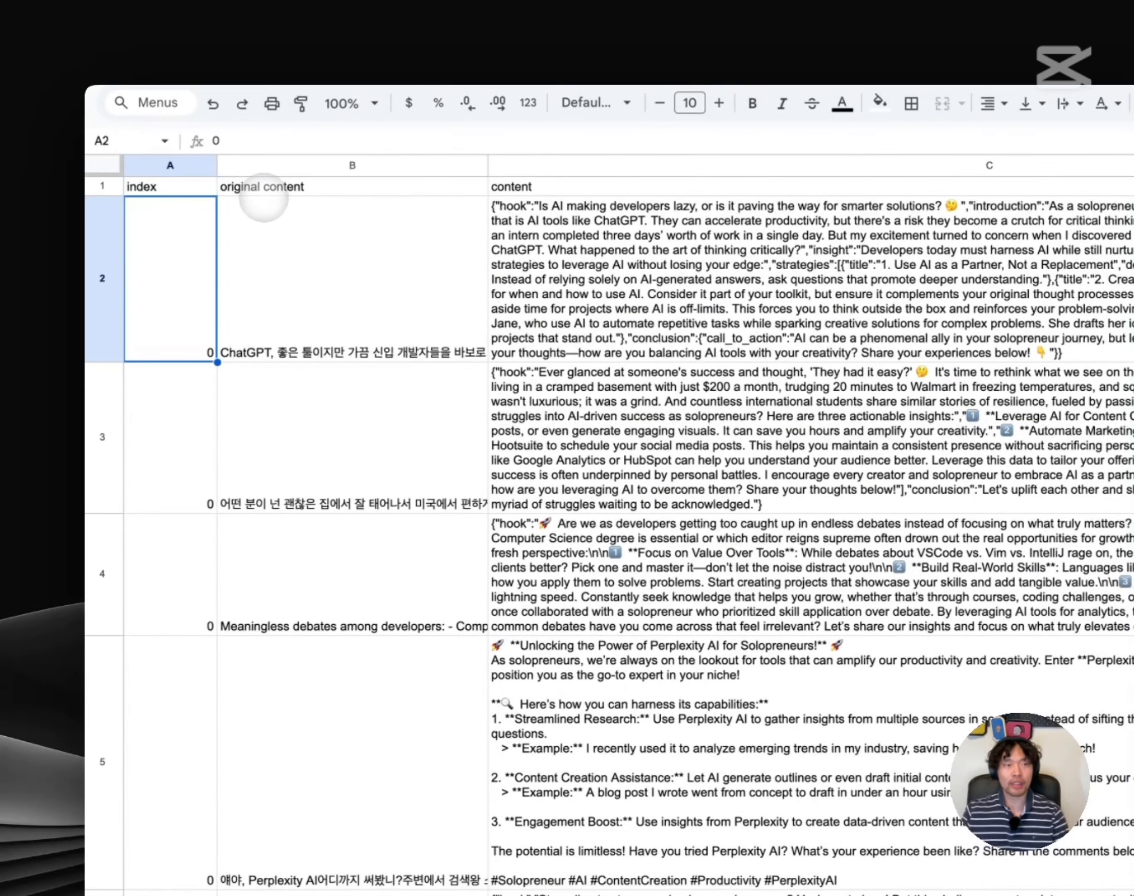
{"action": "left_click", "coordinate": [274, 187]}
{"action": "left_click", "coordinate": [535, 186]}
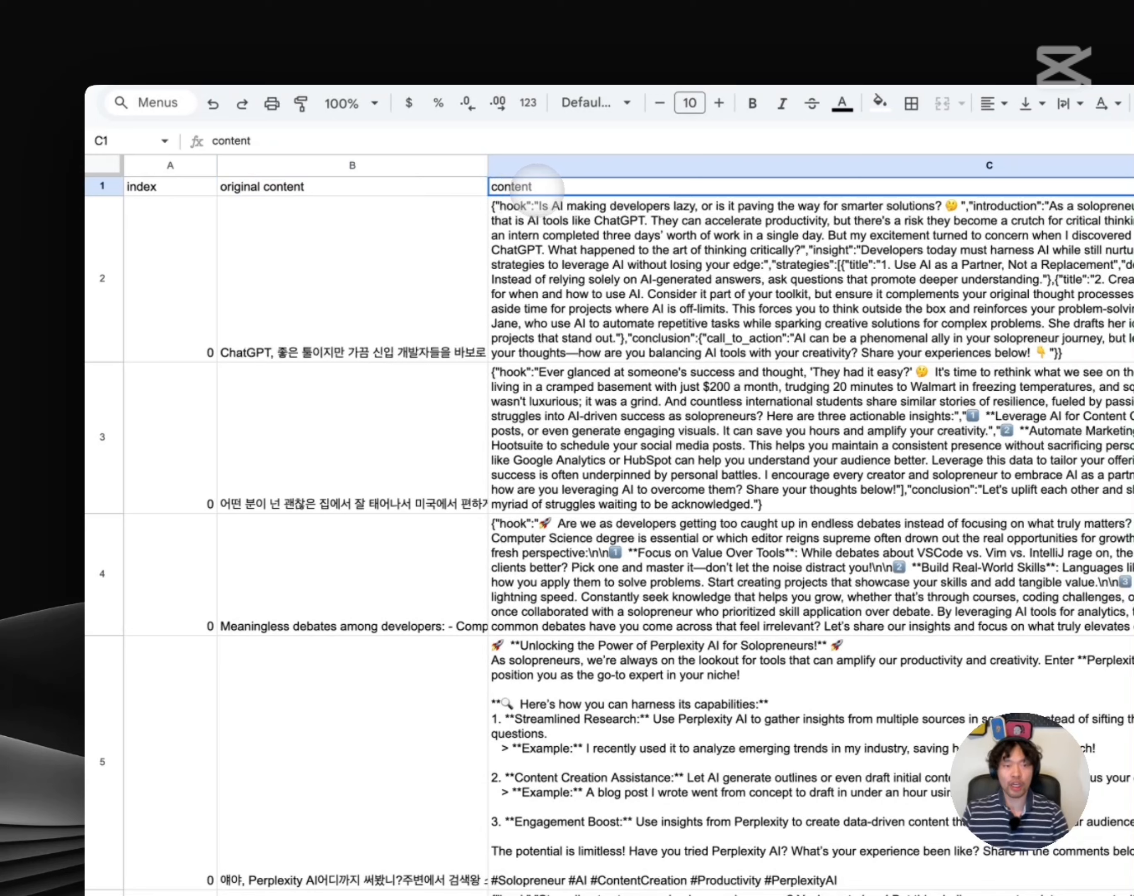
{"action": "left_click_drag", "start_coordinate": [181, 252], "coordinate": [668, 262]}
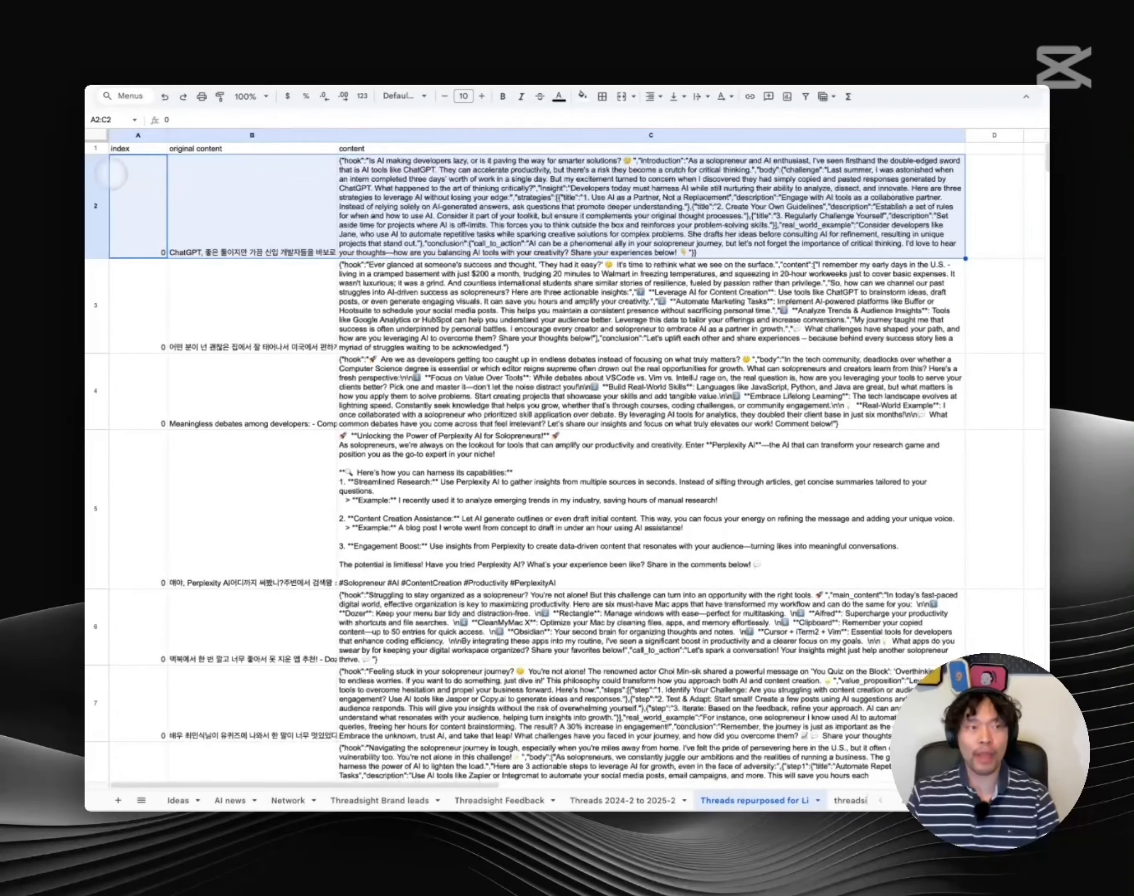
Show the input as Schema and map Google Sheets1 Post Title into the original content column
{"action": "mouse_move", "coordinate": [35, 209]}
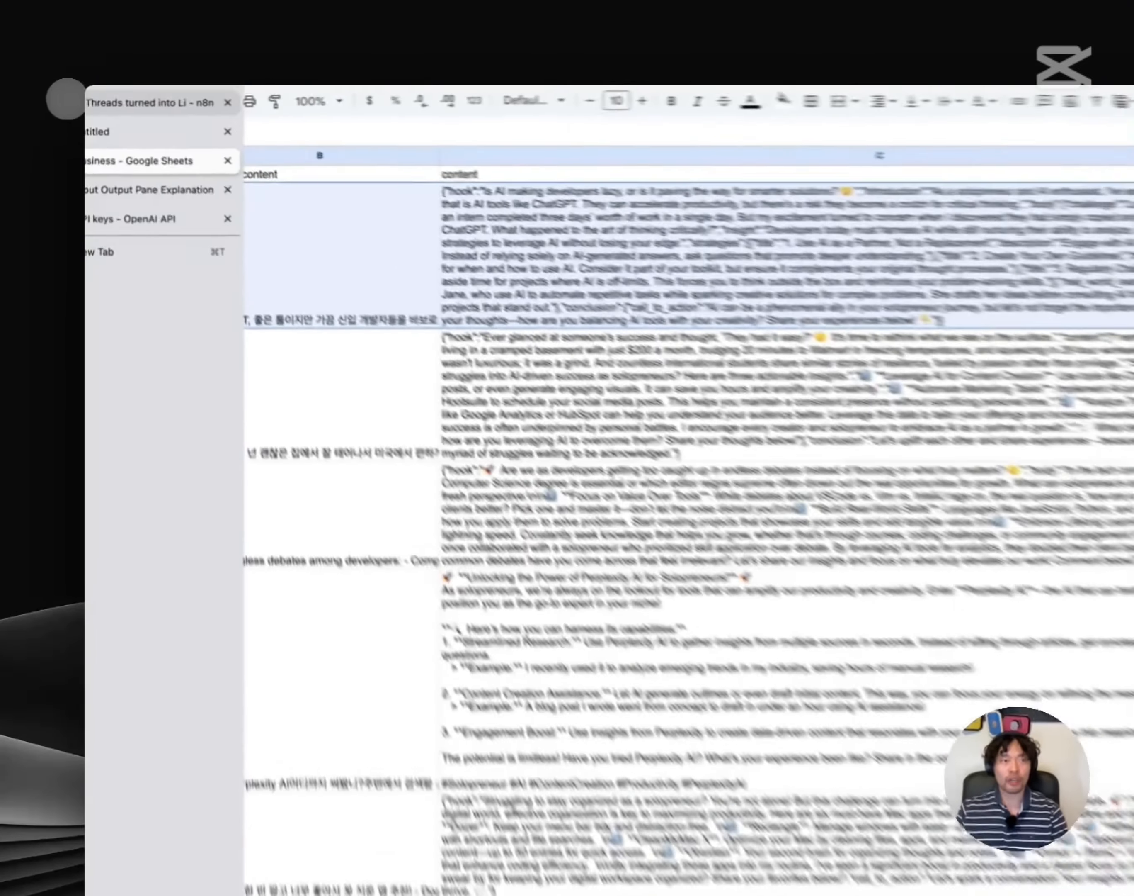
{"action": "left_click", "coordinate": [90, 98]}
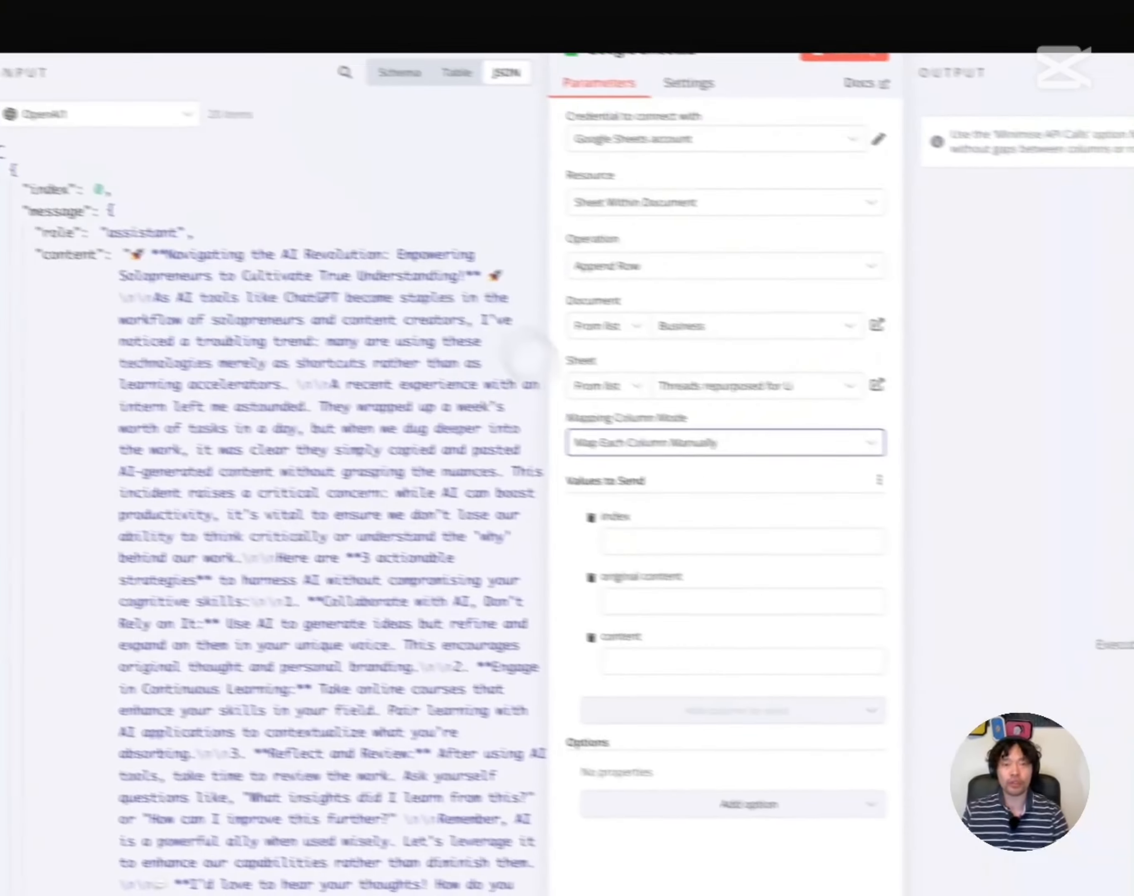
{"action": "left_click", "coordinate": [613, 527]}
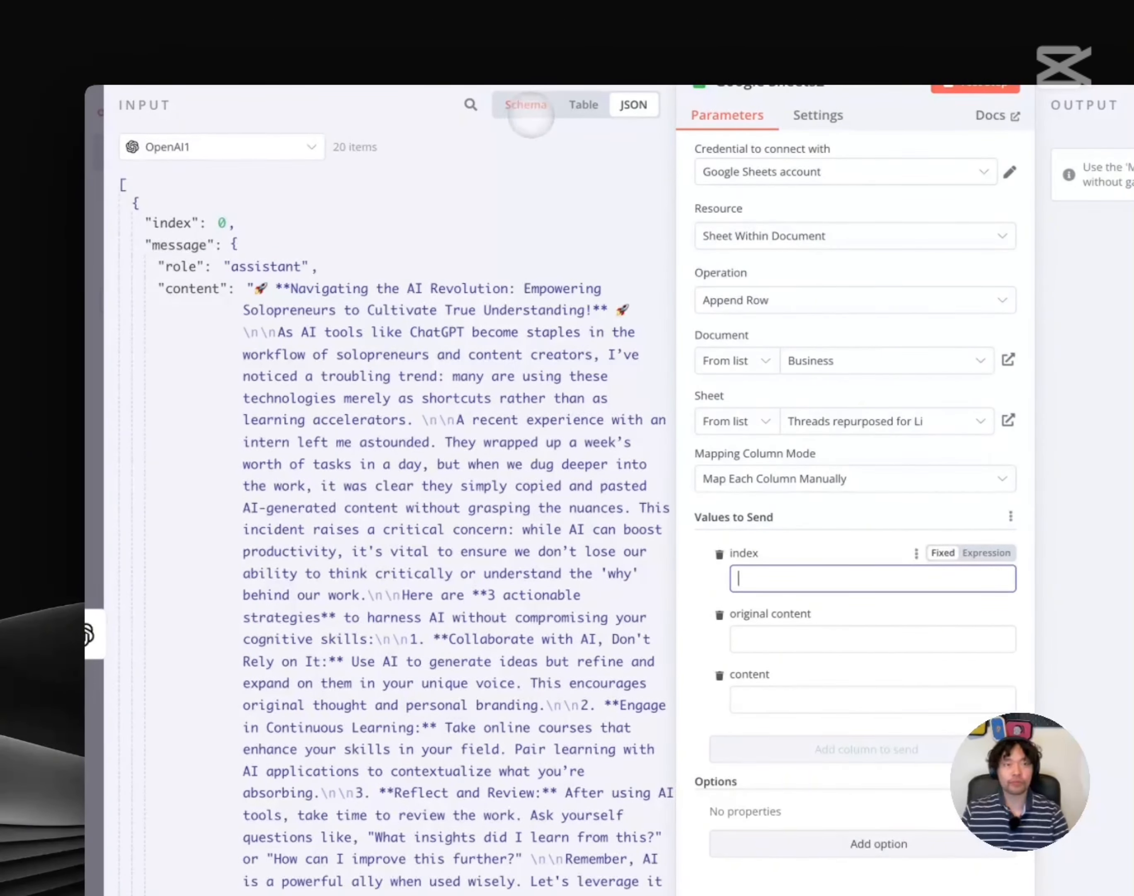
{"action": "left_click", "coordinate": [469, 90]}
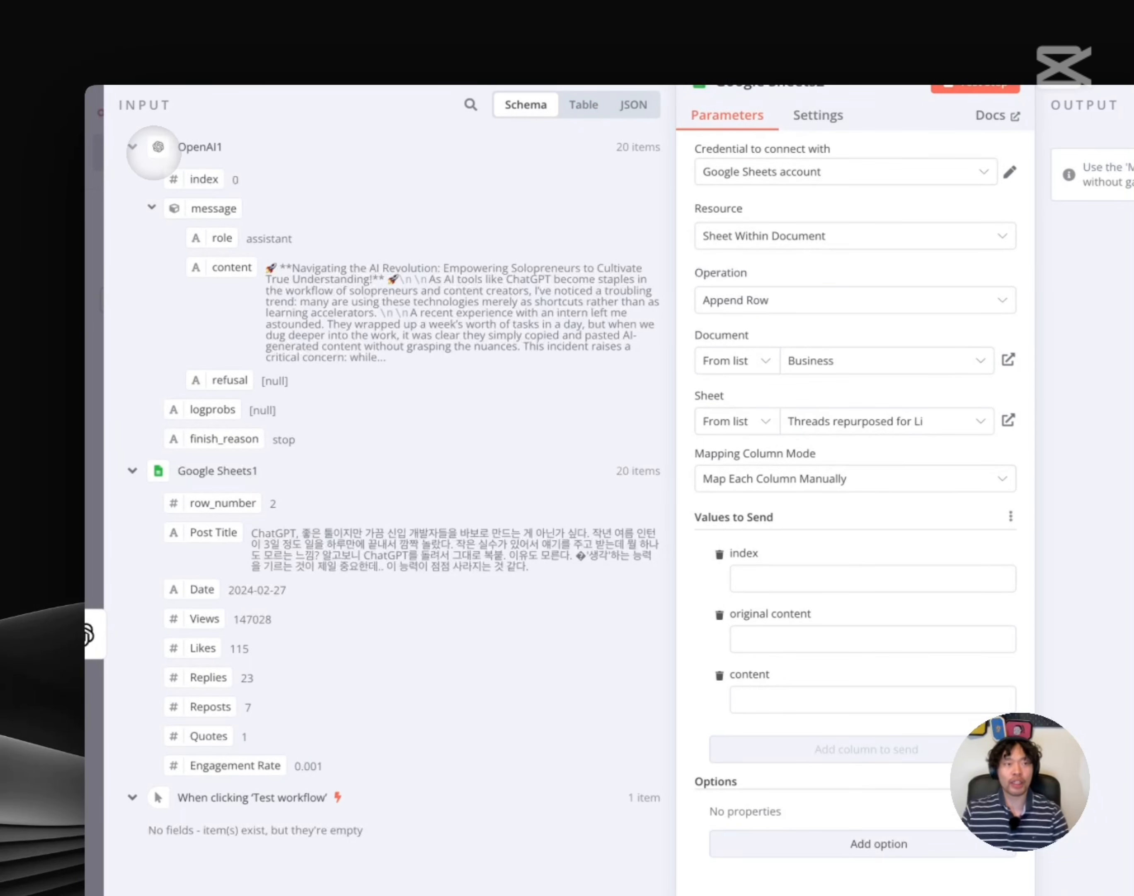
{"action": "left_click", "coordinate": [133, 147]}
{"action": "left_click", "coordinate": [132, 181]}
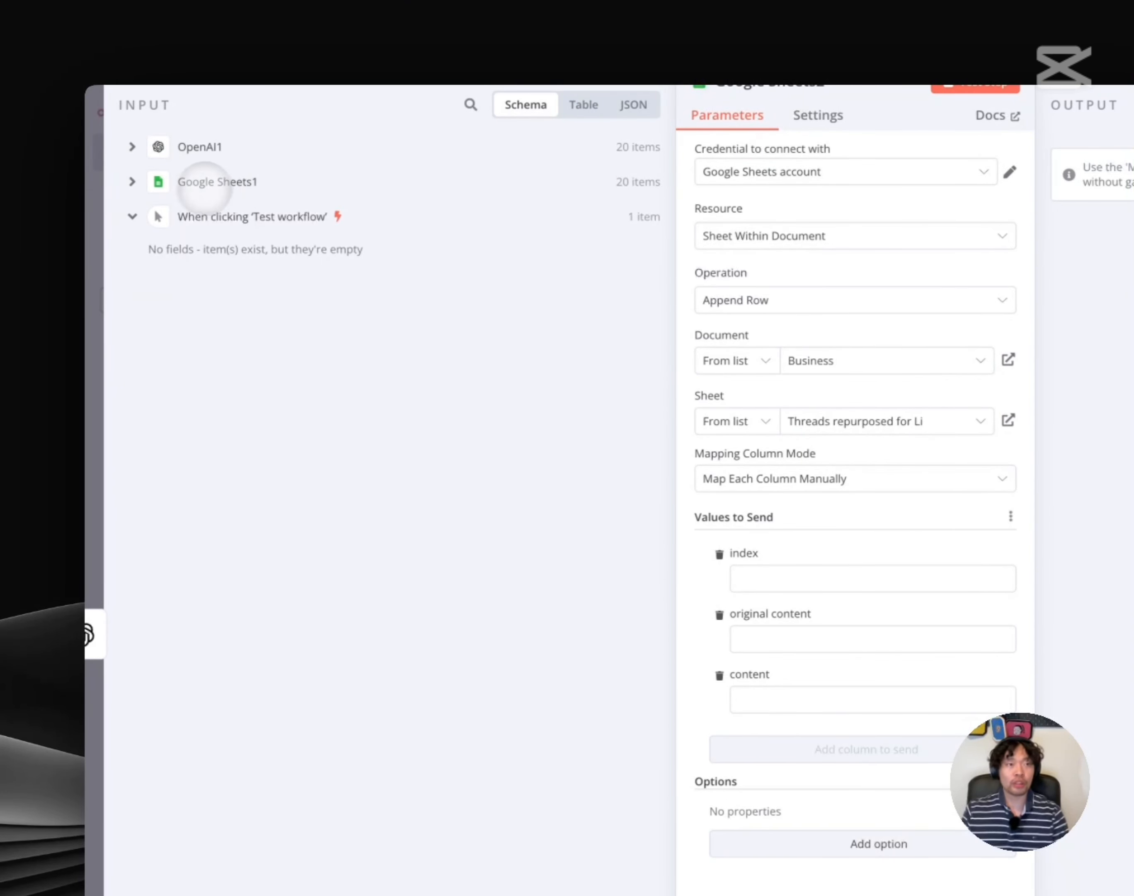
{"action": "left_click", "coordinate": [132, 182]}
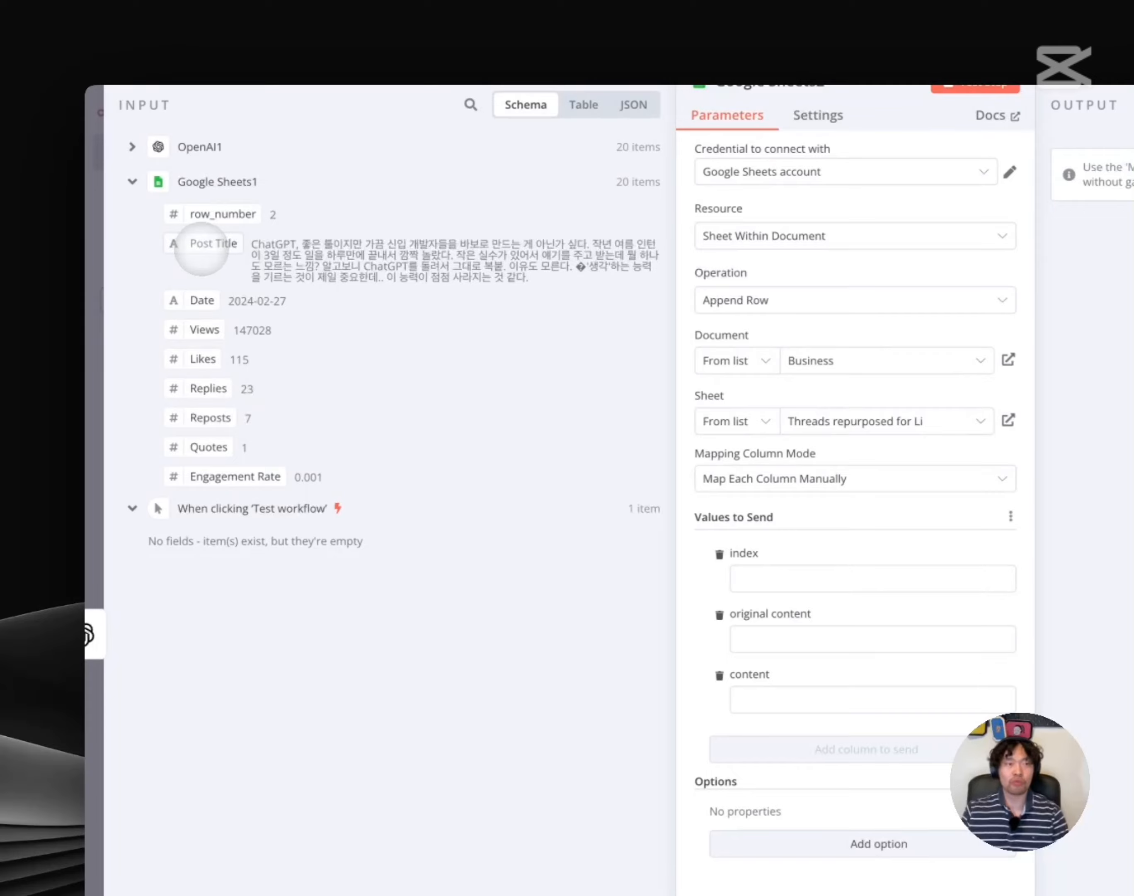
{"action": "left_click_drag", "start_coordinate": [201, 252], "coordinate": [769, 638]}
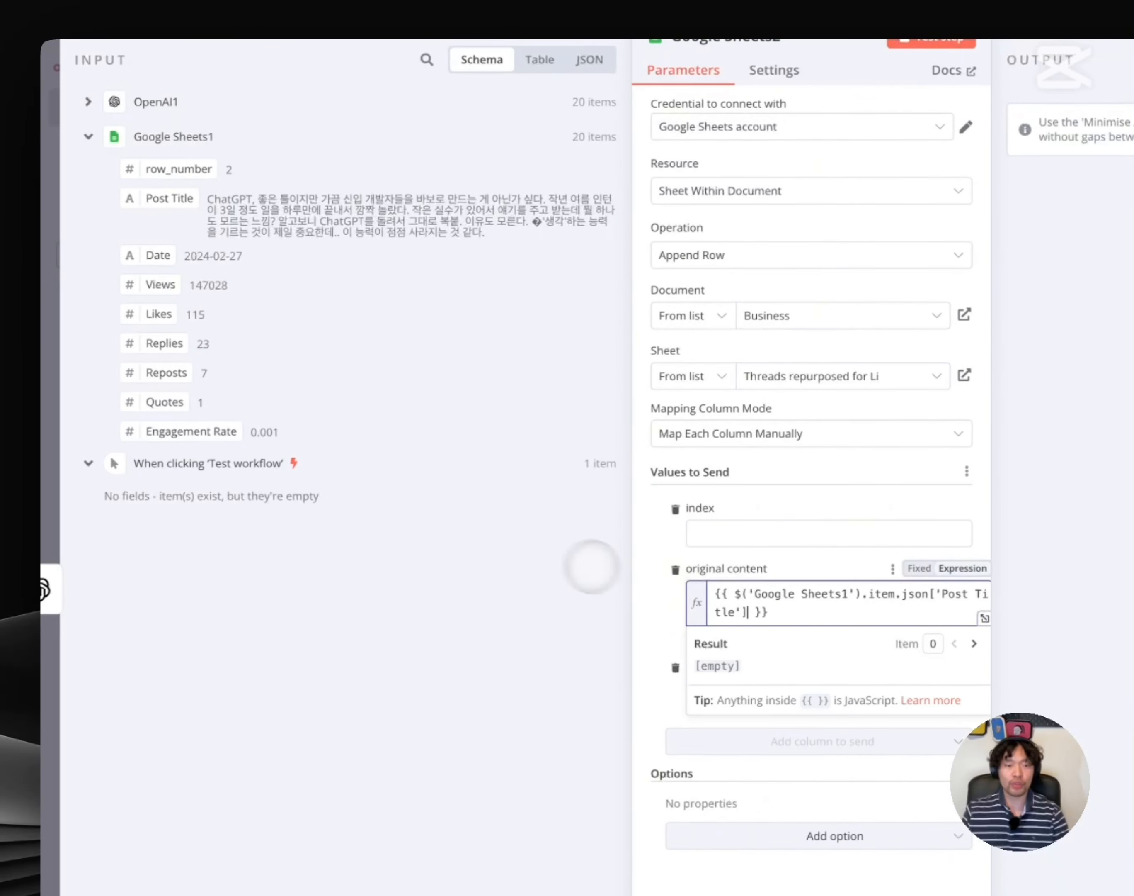
{"action": "left_click", "coordinate": [592, 566]}
Map the OpenAI1 message content into the content column and test the append step
{"action": "left_click", "coordinate": [88, 101]}
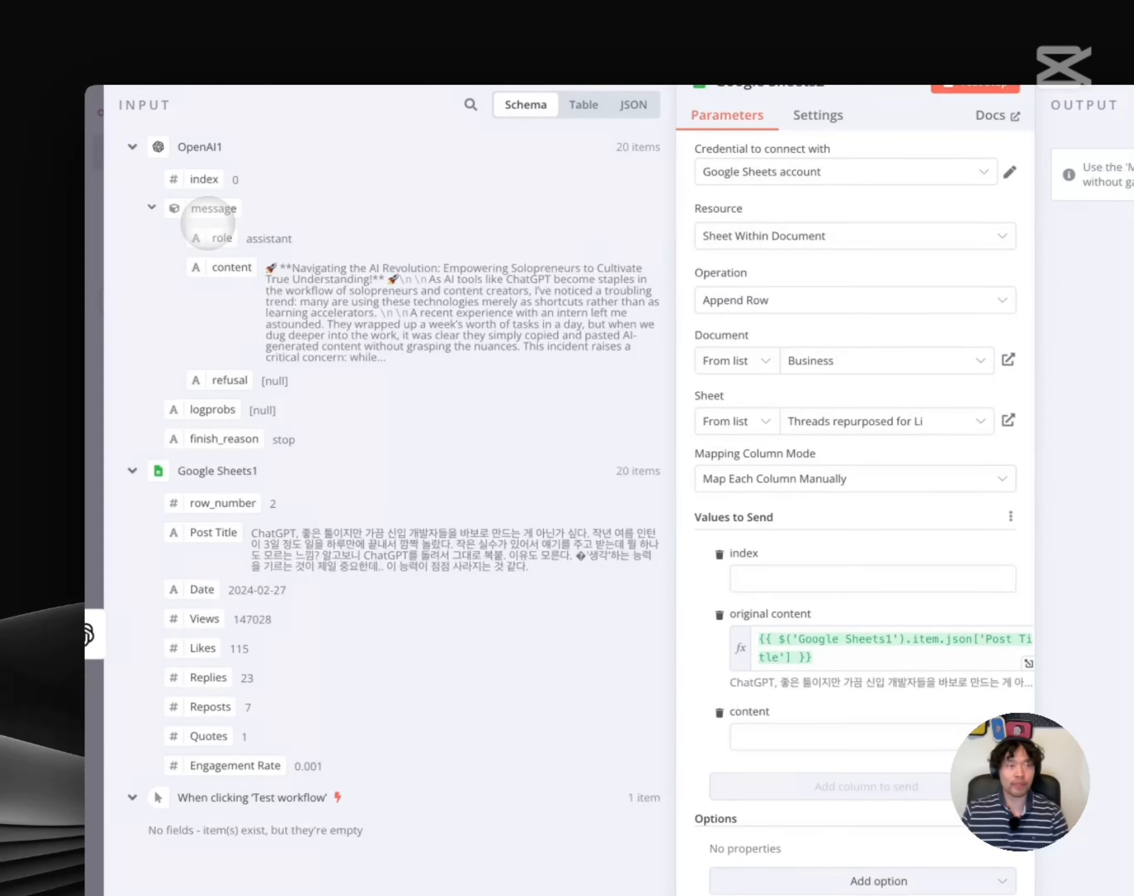
{"action": "left_click_drag", "start_coordinate": [231, 266], "coordinate": [800, 778]}
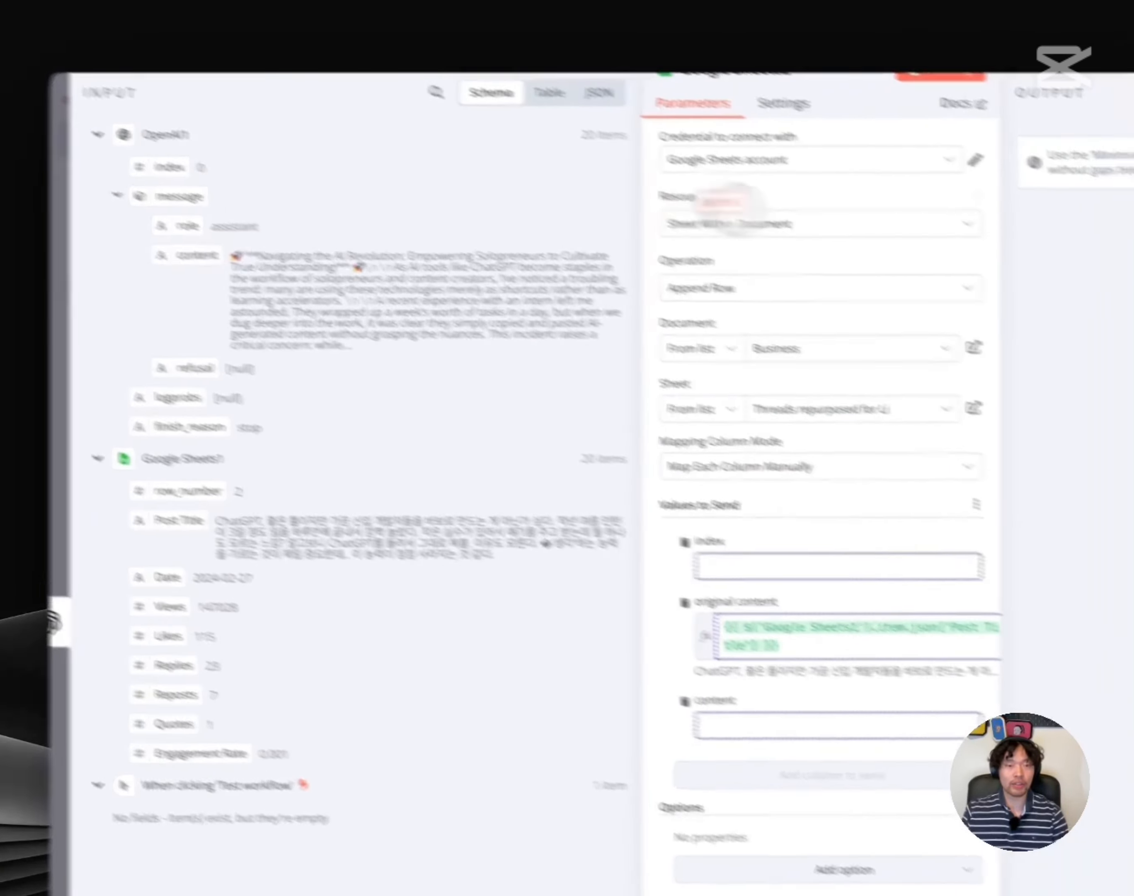
{"action": "left_click_drag", "start_coordinate": [677, 646], "coordinate": [665, 612]}
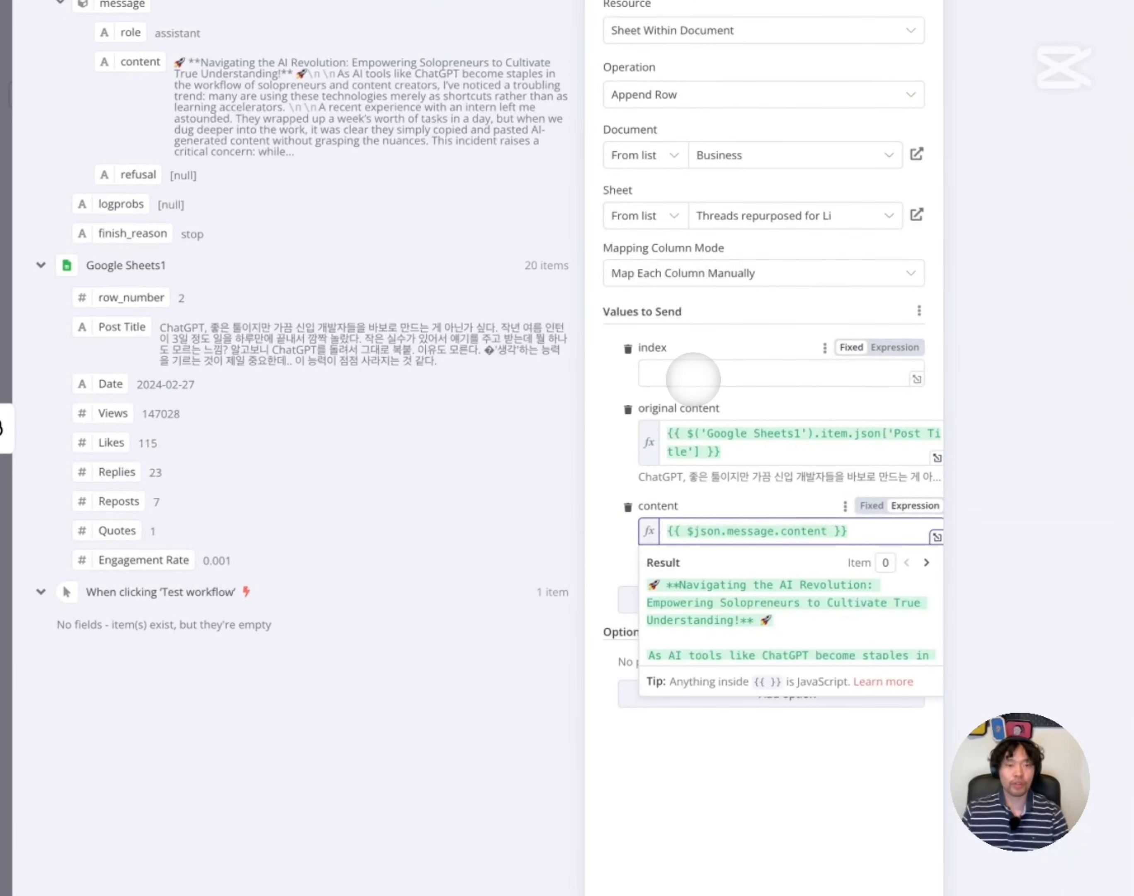
{"action": "left_click", "coordinate": [661, 454]}
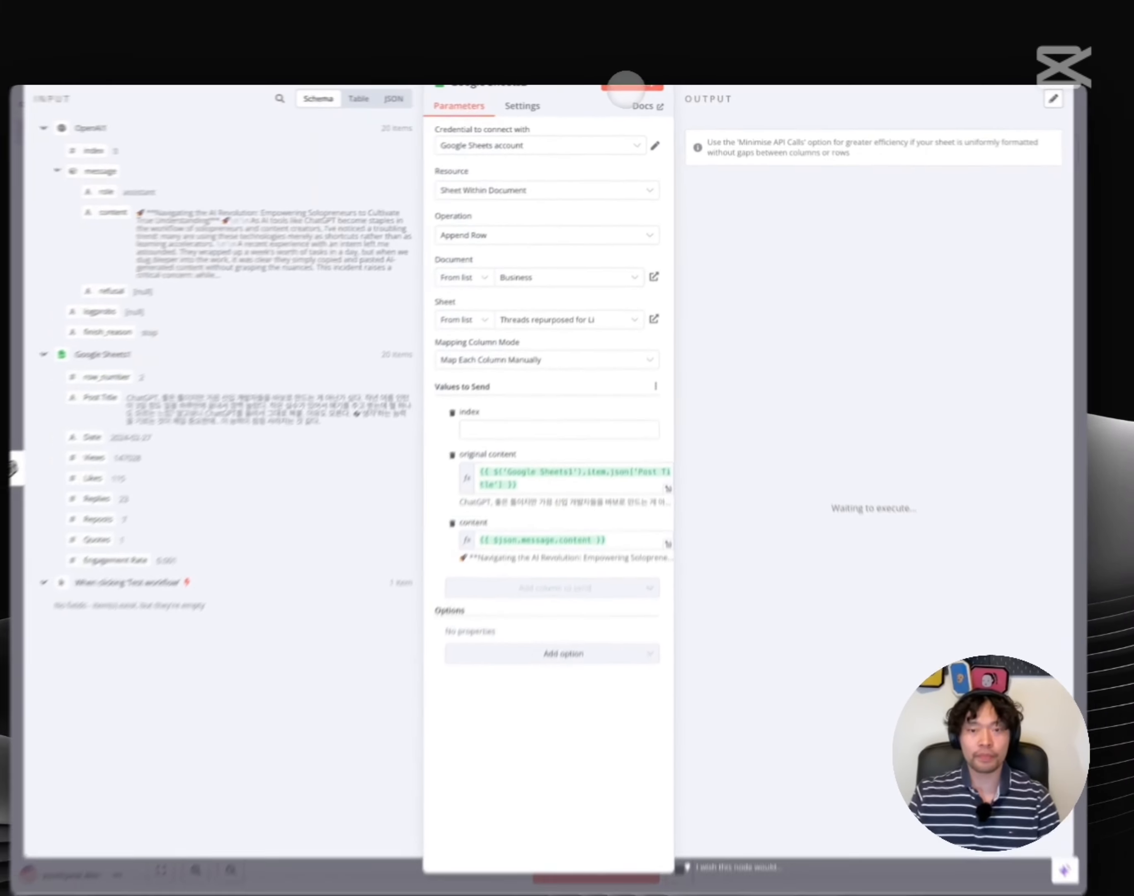
{"action": "left_click", "coordinate": [582, 90]}
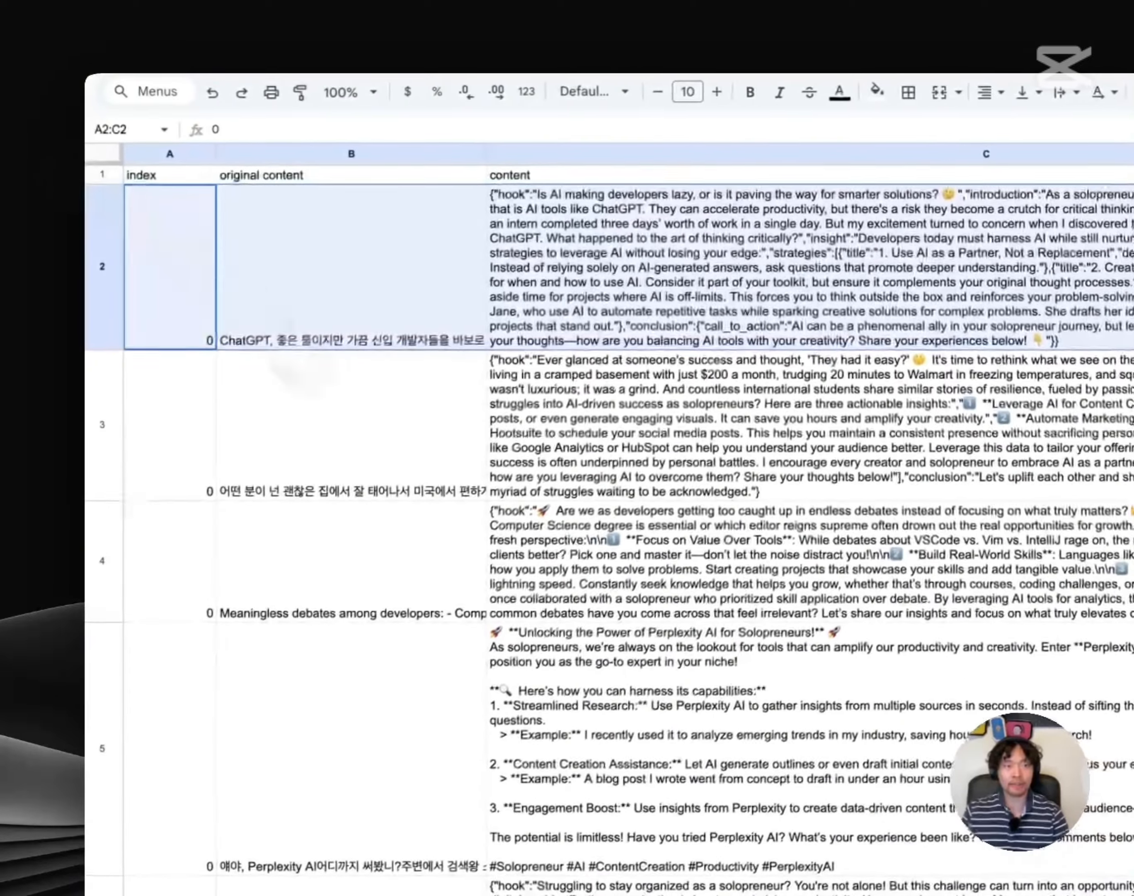
Scroll down to row 22 and open its rewritten post cell to read the full text
{"action": "scroll", "coordinate": [372, 584], "scroll_direction": "down", "scroll_amount": 1}
{"action": "scroll", "coordinate": [372, 584], "scroll_direction": "down", "scroll_amount": 20}
{"action": "left_click", "coordinate": [358, 711]}
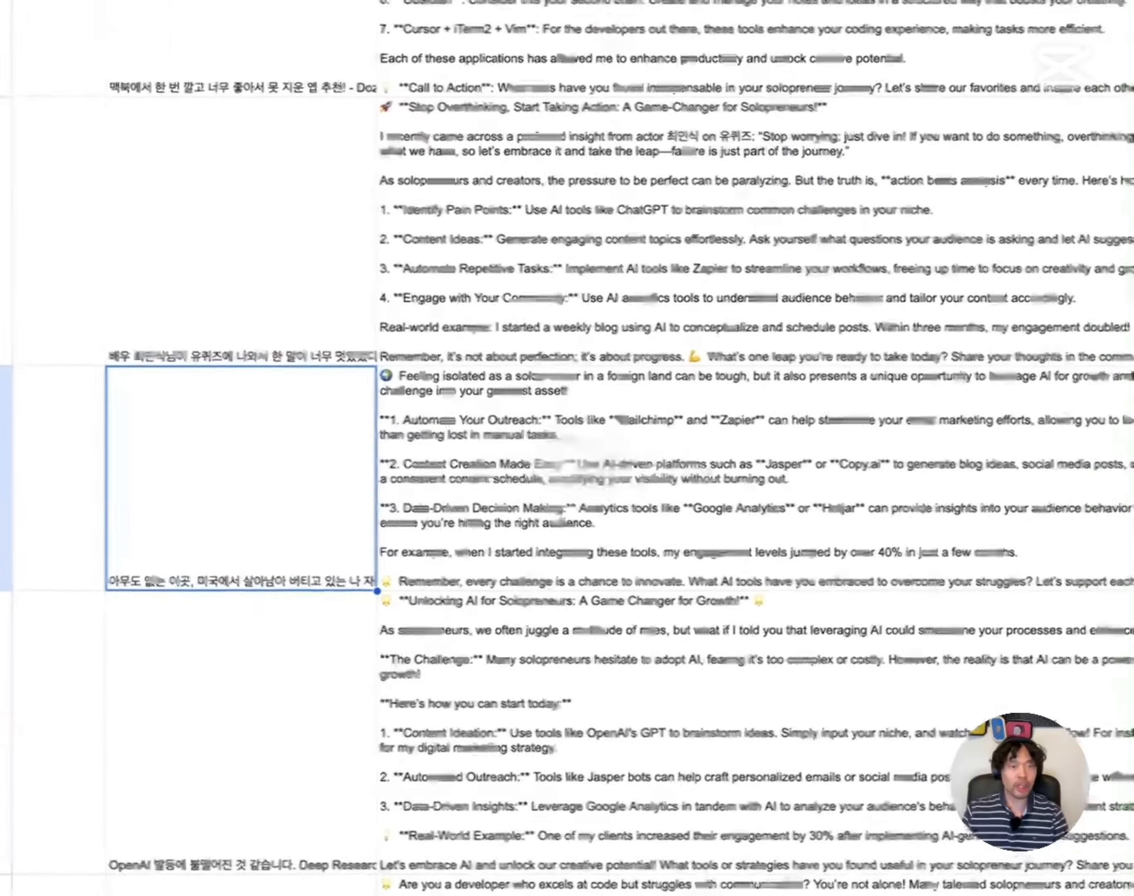
{"action": "left_click", "coordinate": [86, 450]}
{"action": "left_click", "coordinate": [587, 463]}
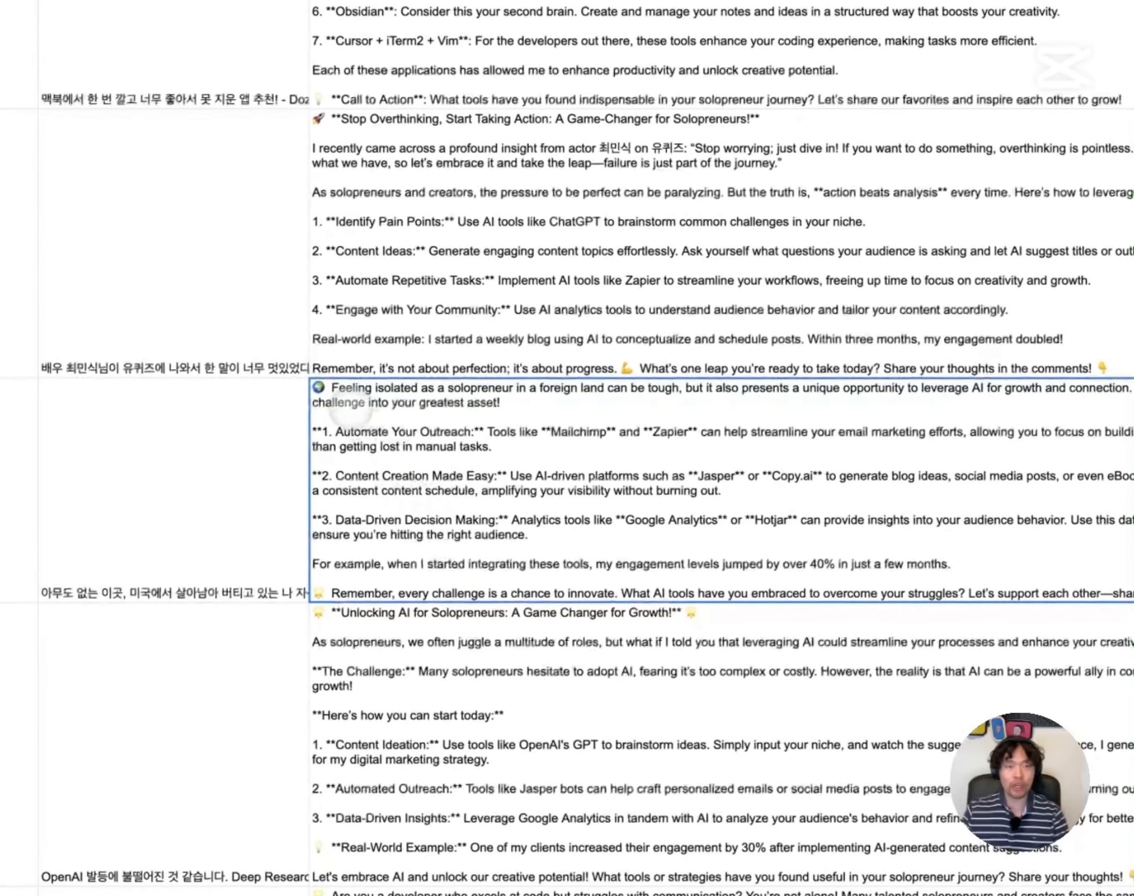
{"action": "double_click", "coordinate": [352, 409]}
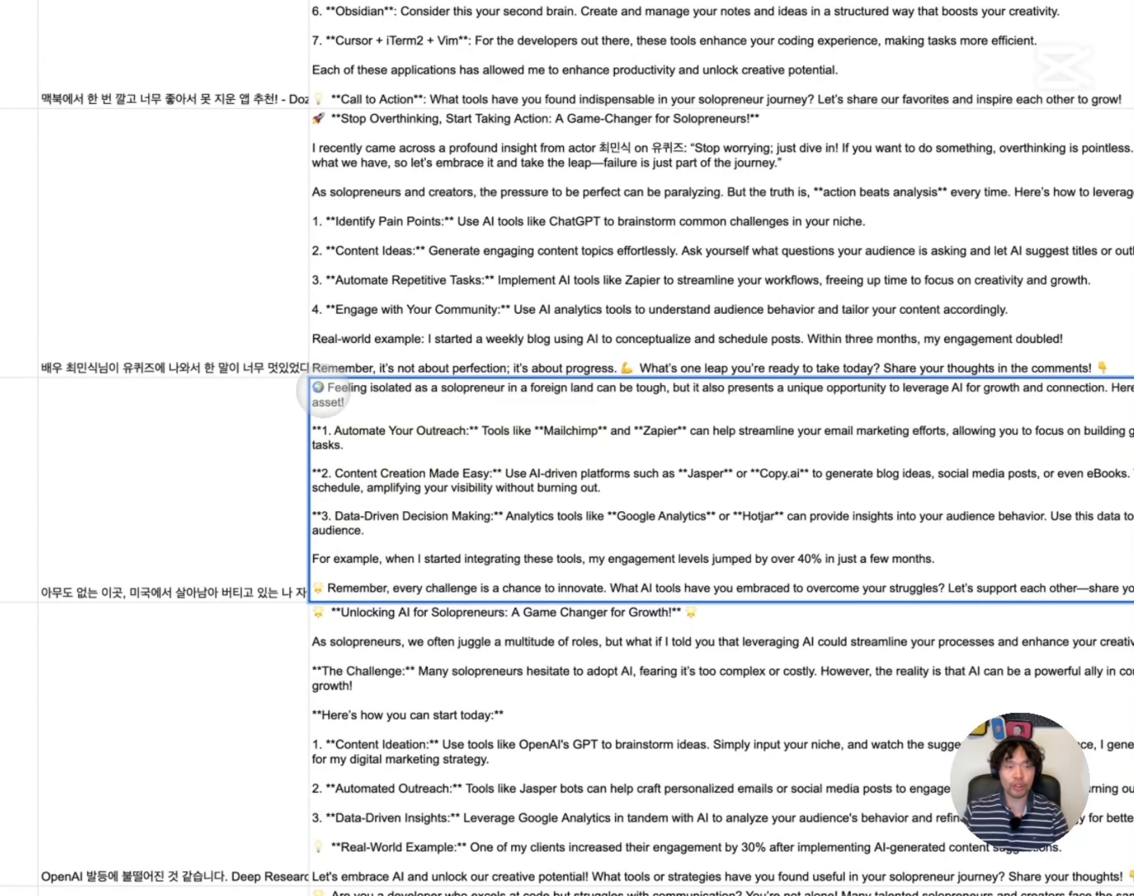
Select and copy the 'Feeling isolated as a solopreneur' post, then start typing the markdown-removal request
{"action": "left_click_drag", "start_coordinate": [318, 385], "coordinate": [459, 403]}
{"action": "left_click", "coordinate": [453, 430]}
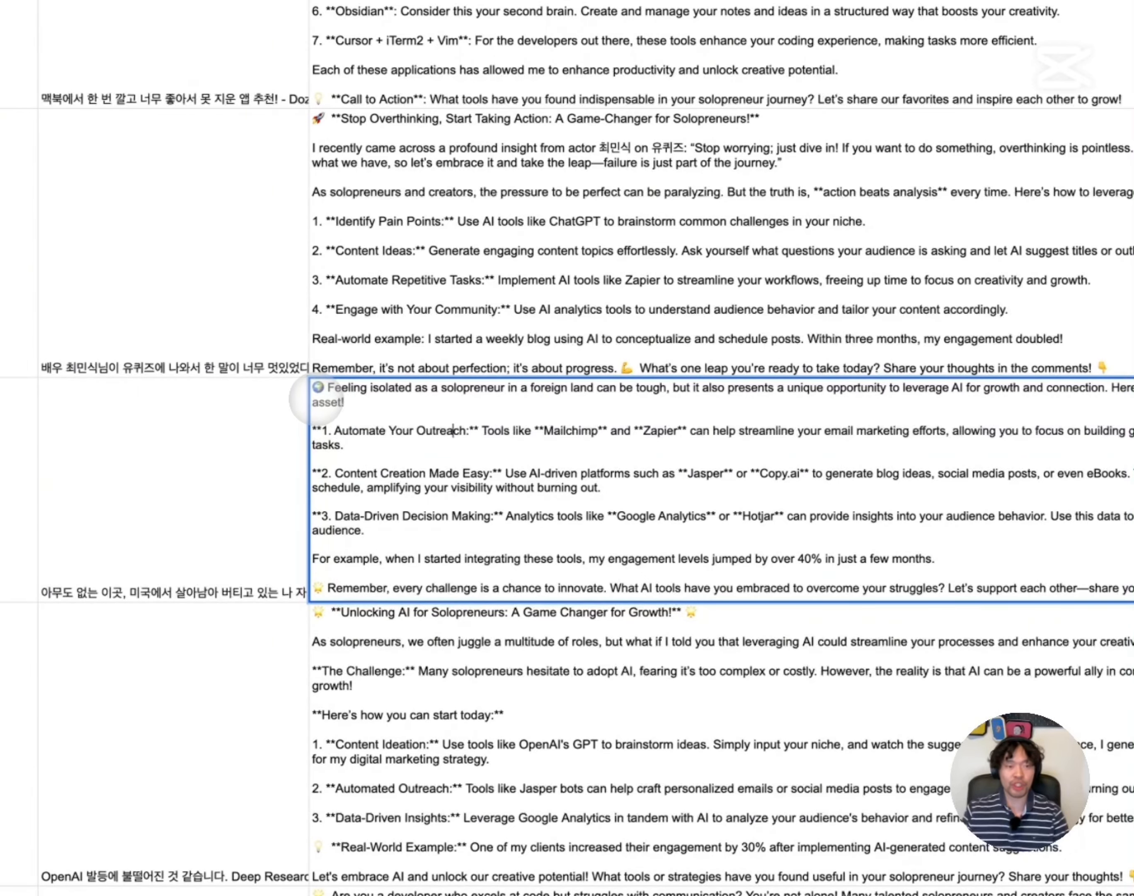
{"action": "left_click_drag", "start_coordinate": [313, 387], "coordinate": [904, 554]}
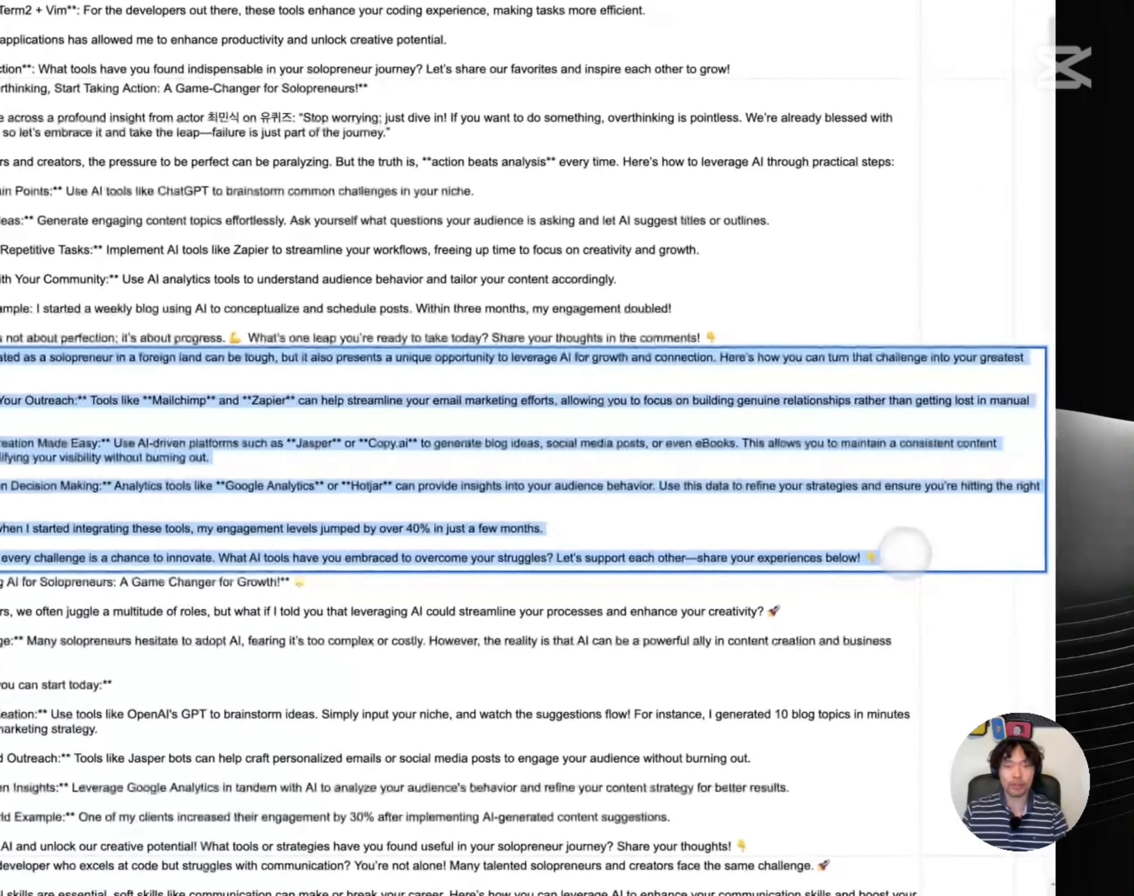
{"action": "left_click", "coordinate": [631, 331]}
{"action": "left_click", "coordinate": [292, 486]}
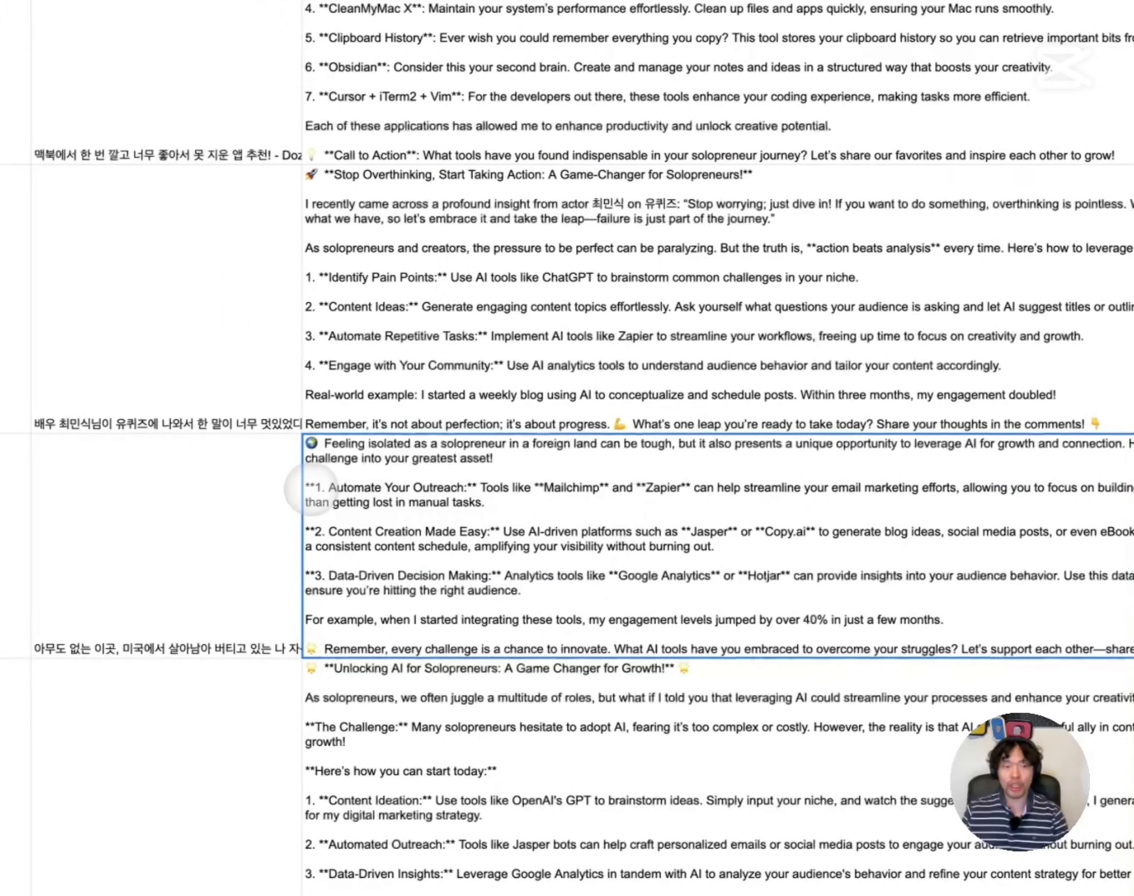
{"action": "double_click", "coordinate": [310, 489]}
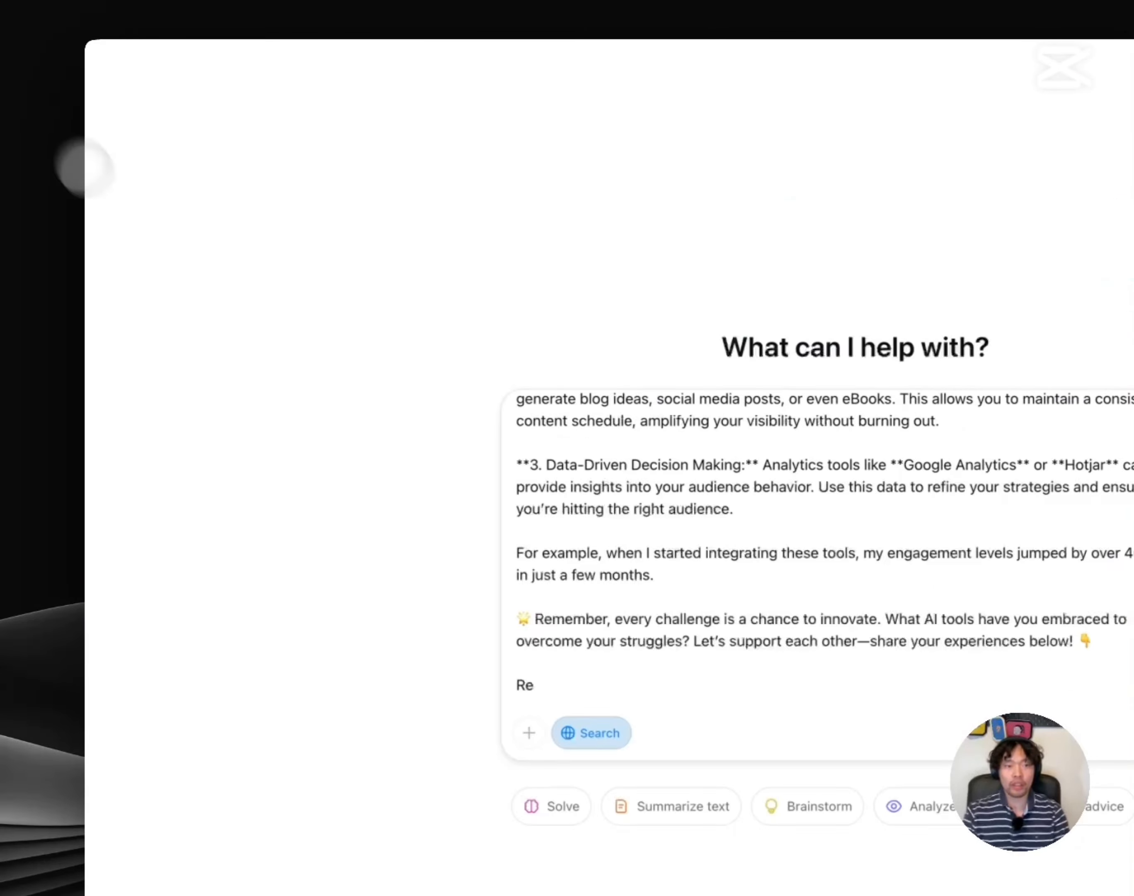
{"action": "type", "text": "mo"}
{"action": "type", "text": "ve all the markdown sy"}
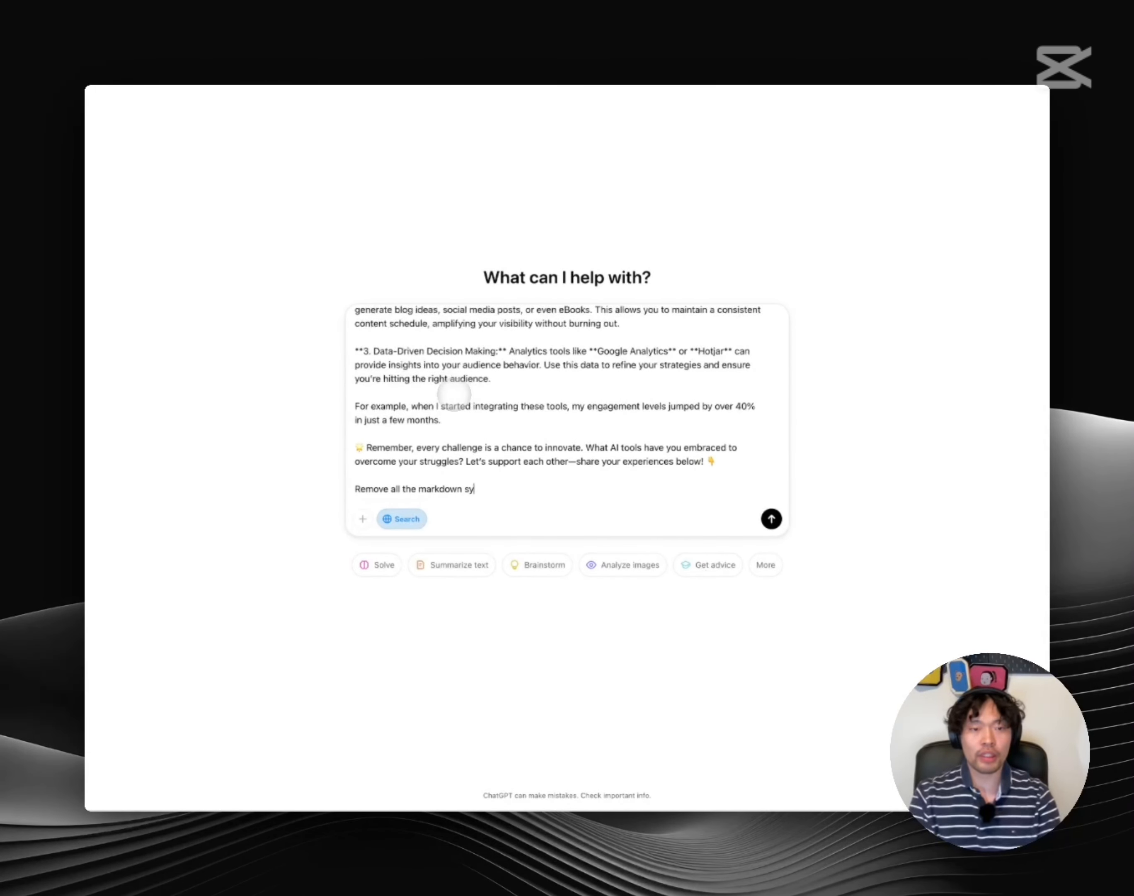
{"action": "type", "text": "ntacx"}
Send the 'Remove all the markdown syntax' request to ChatGPT, then return to the n8n workflow
{"action": "key", "text": "Return"}
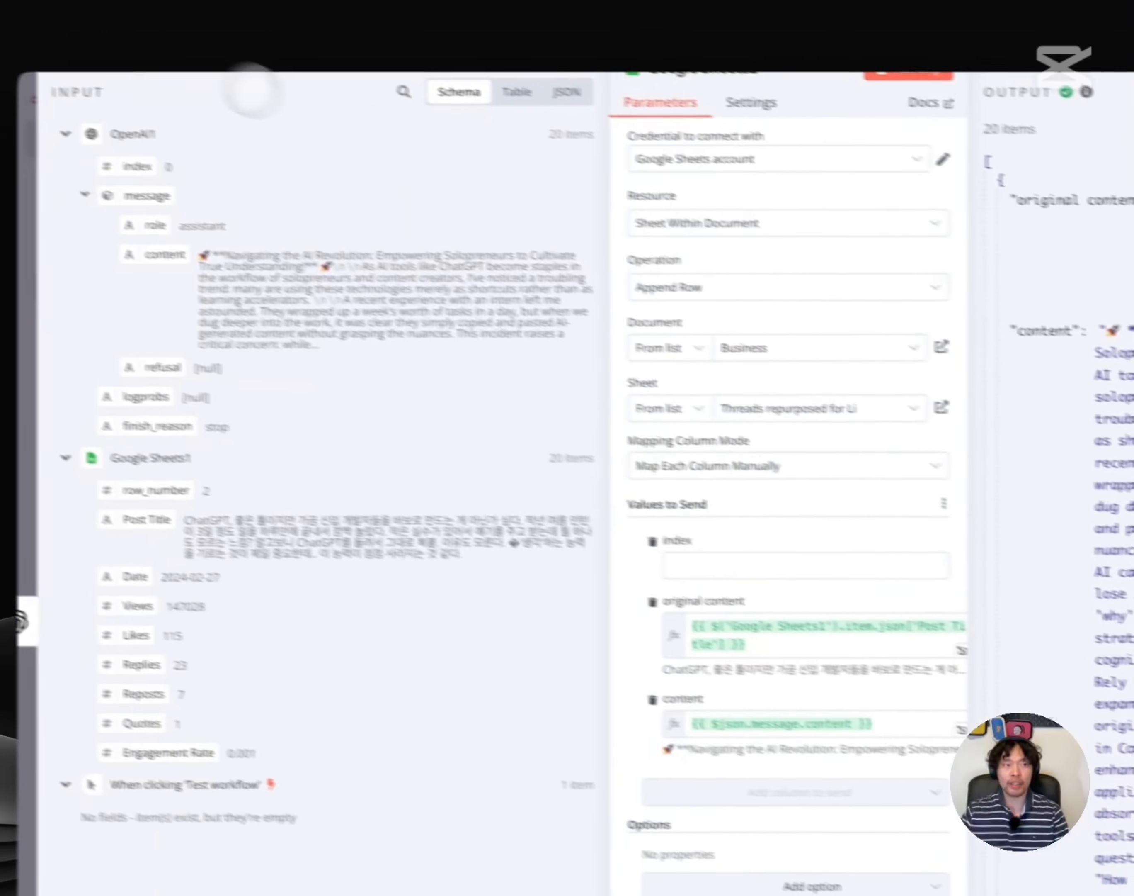
{"action": "left_click", "coordinate": [132, 37]}
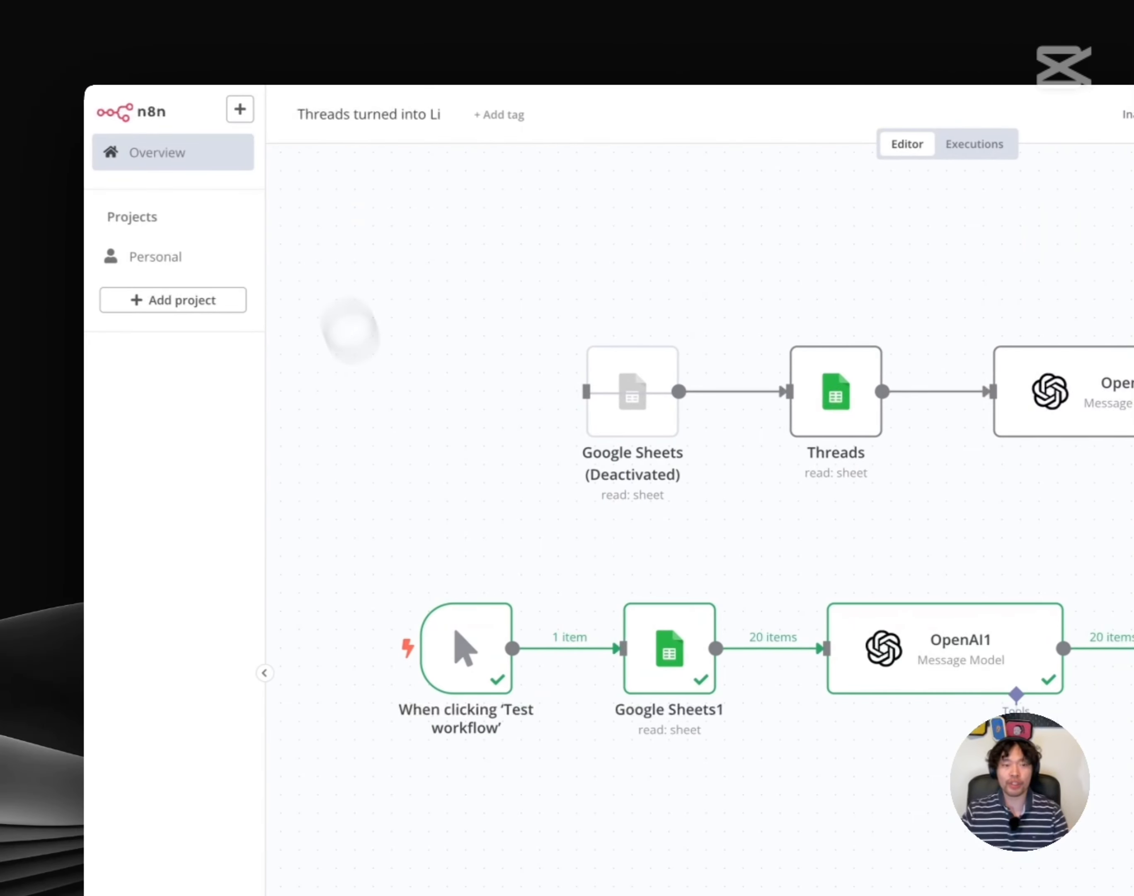
Marquee-select the lower workflow row's nodes, then clear the selection on the canvas
{"action": "left_click_drag", "start_coordinate": [300, 435], "coordinate": [873, 534]}
{"action": "left_click", "coordinate": [865, 536]}
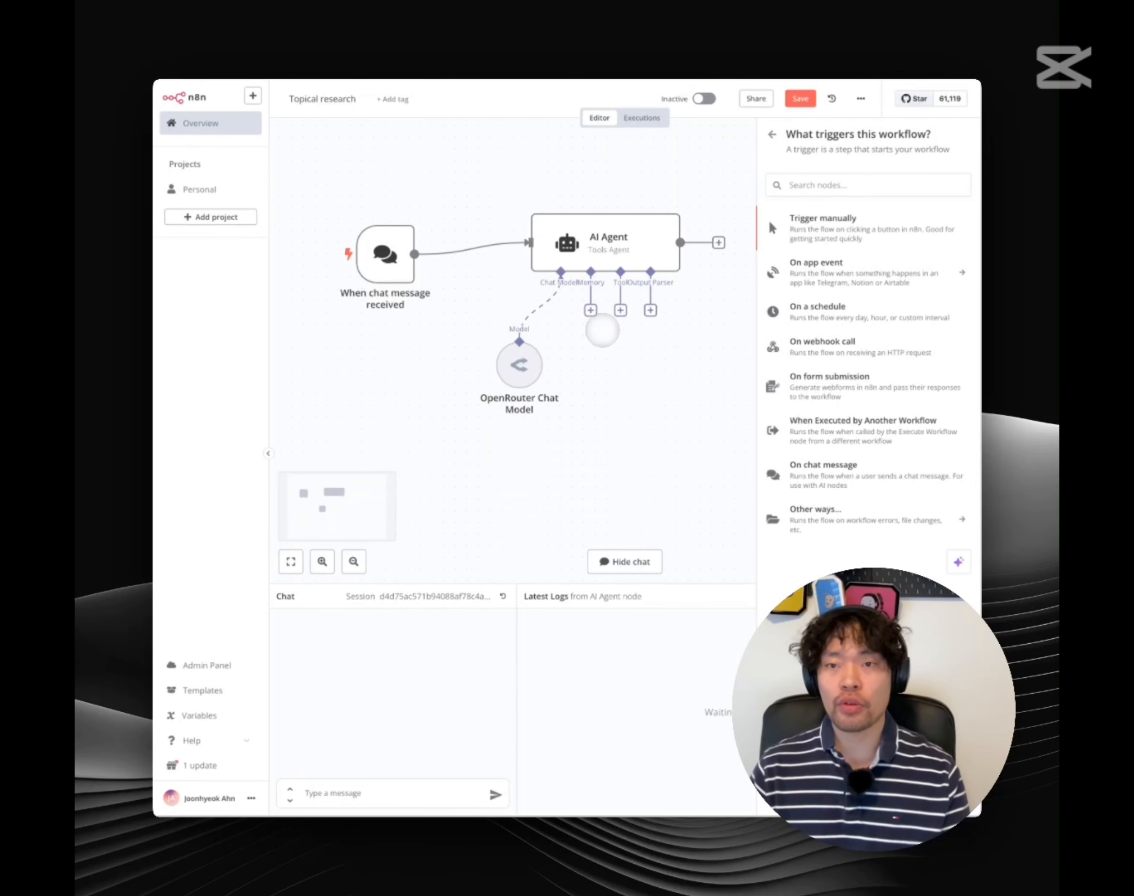
{"action": "scroll", "coordinate": [602, 329], "scroll_direction": "right", "scroll_amount": 1}
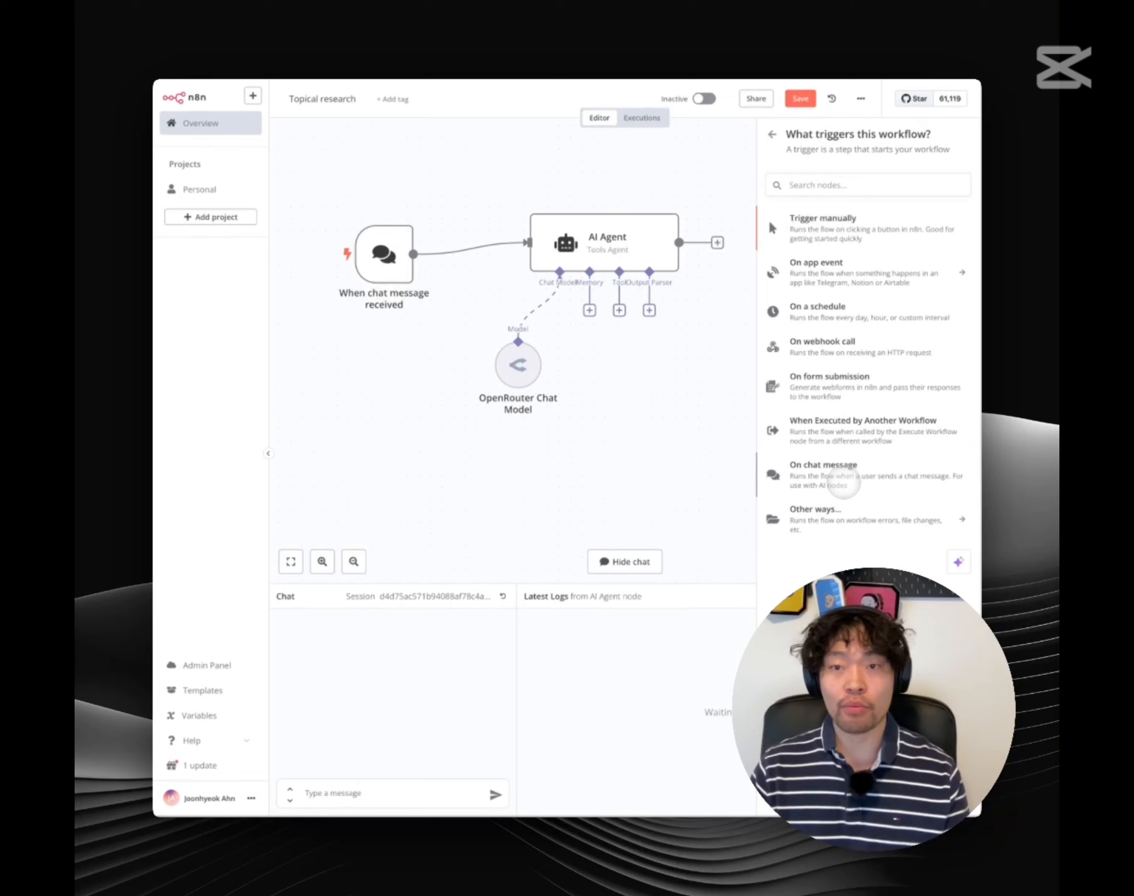
{"action": "left_click", "coordinate": [389, 262]}
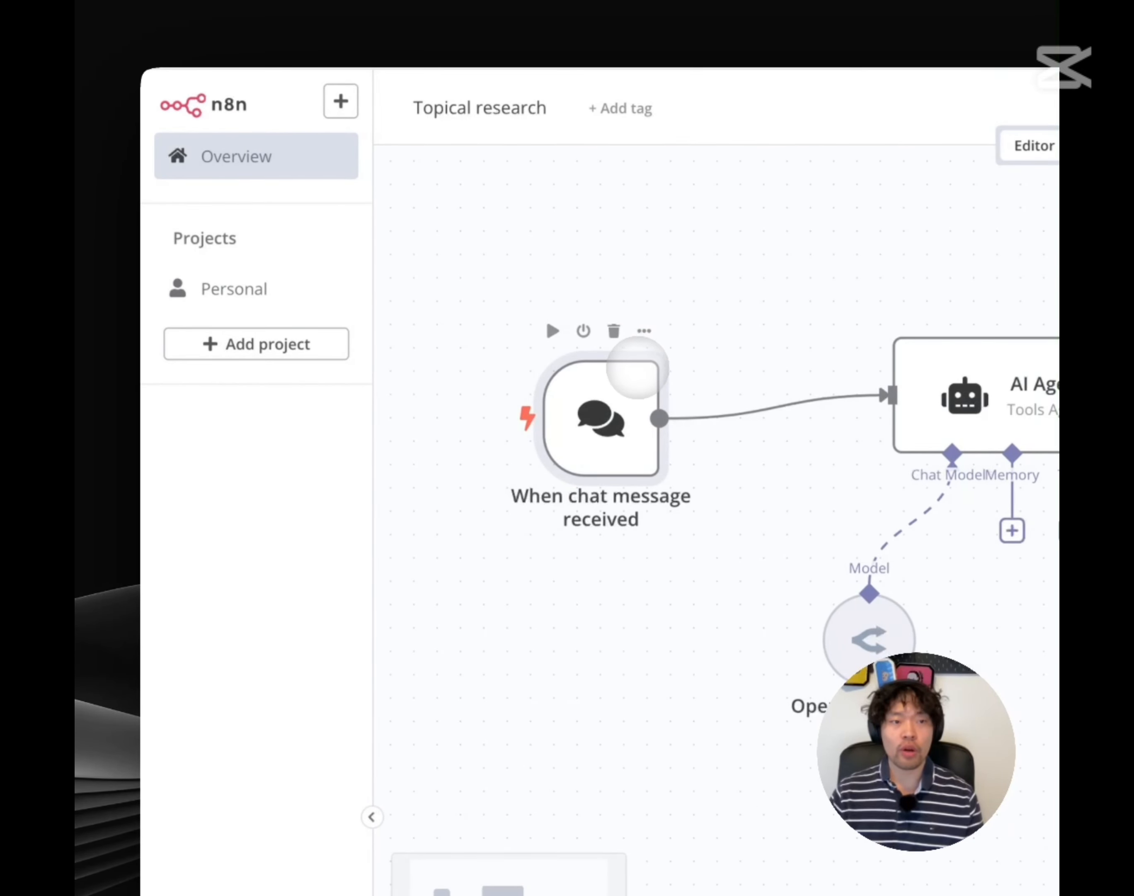
{"action": "double_click", "coordinate": [635, 367]}
{"action": "left_click", "coordinate": [442, 326]}
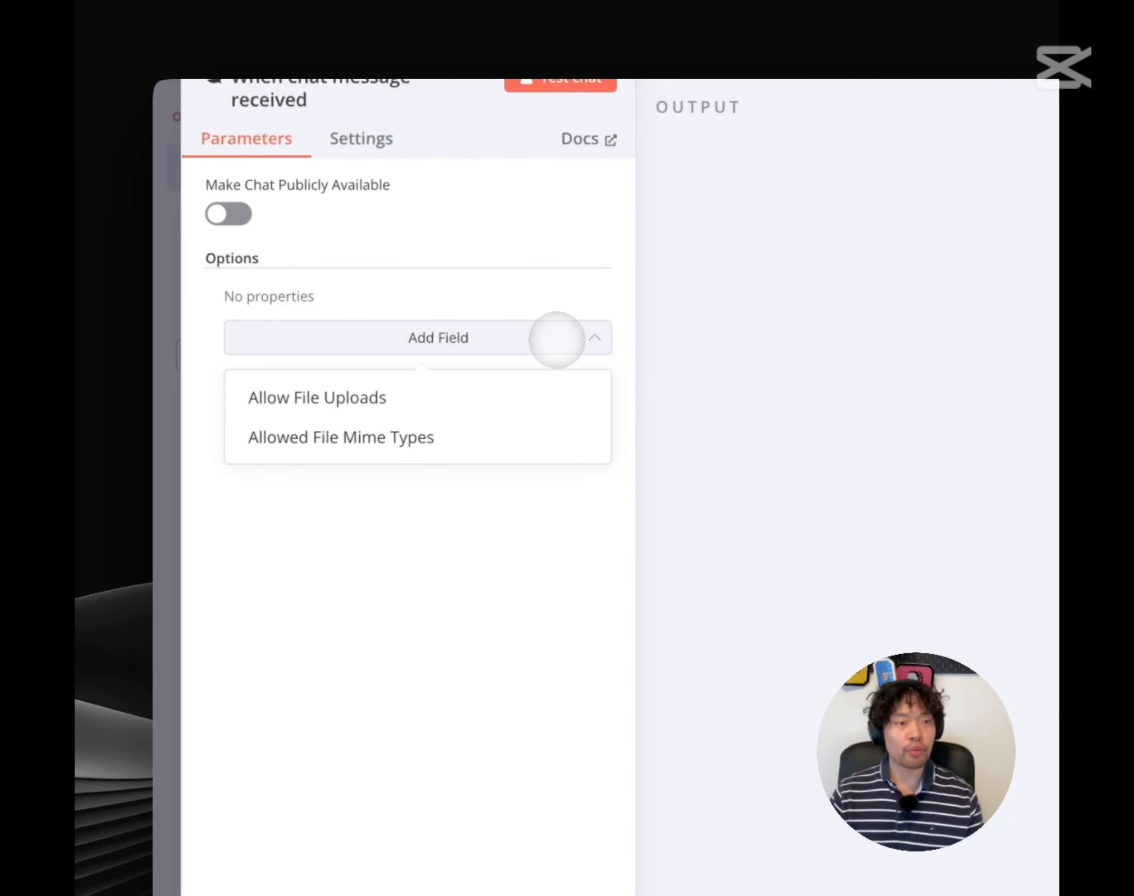
{"action": "left_click", "coordinate": [547, 329]}
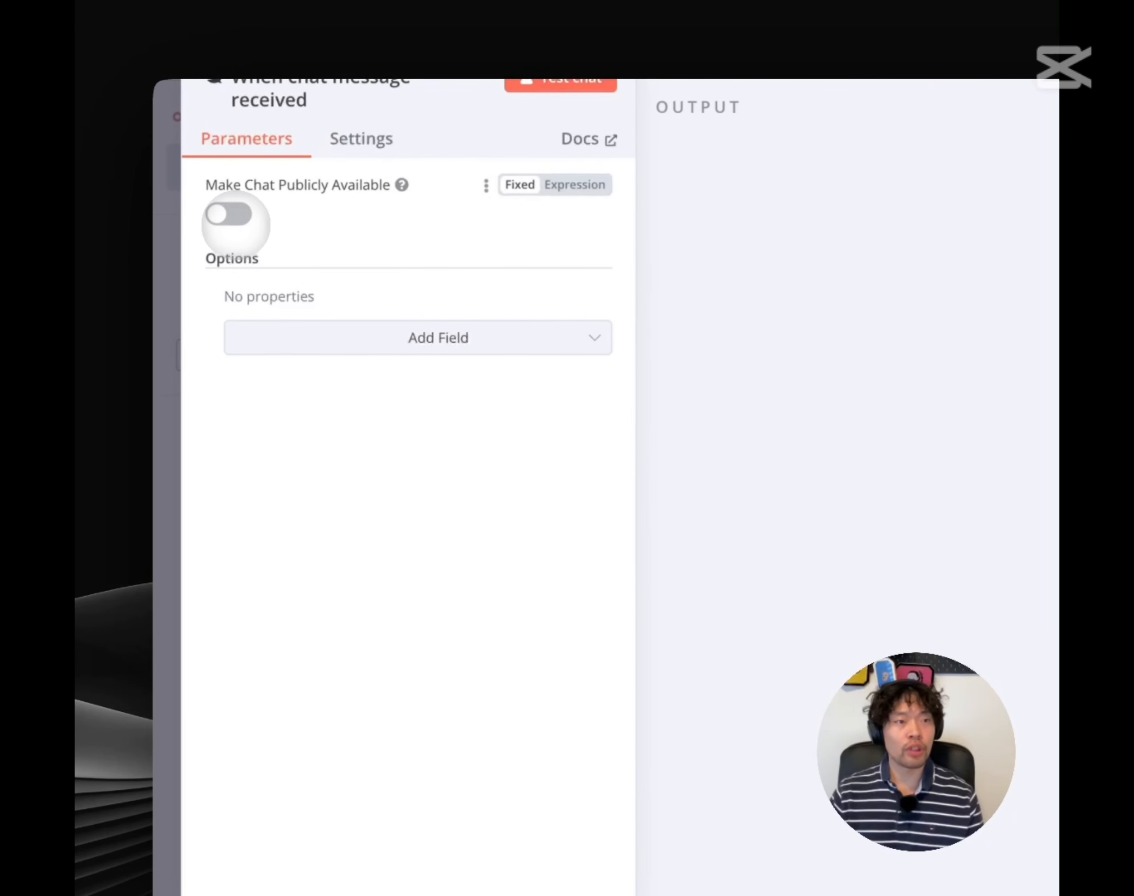
{"action": "left_click_drag", "start_coordinate": [178, 187], "coordinate": [391, 193]}
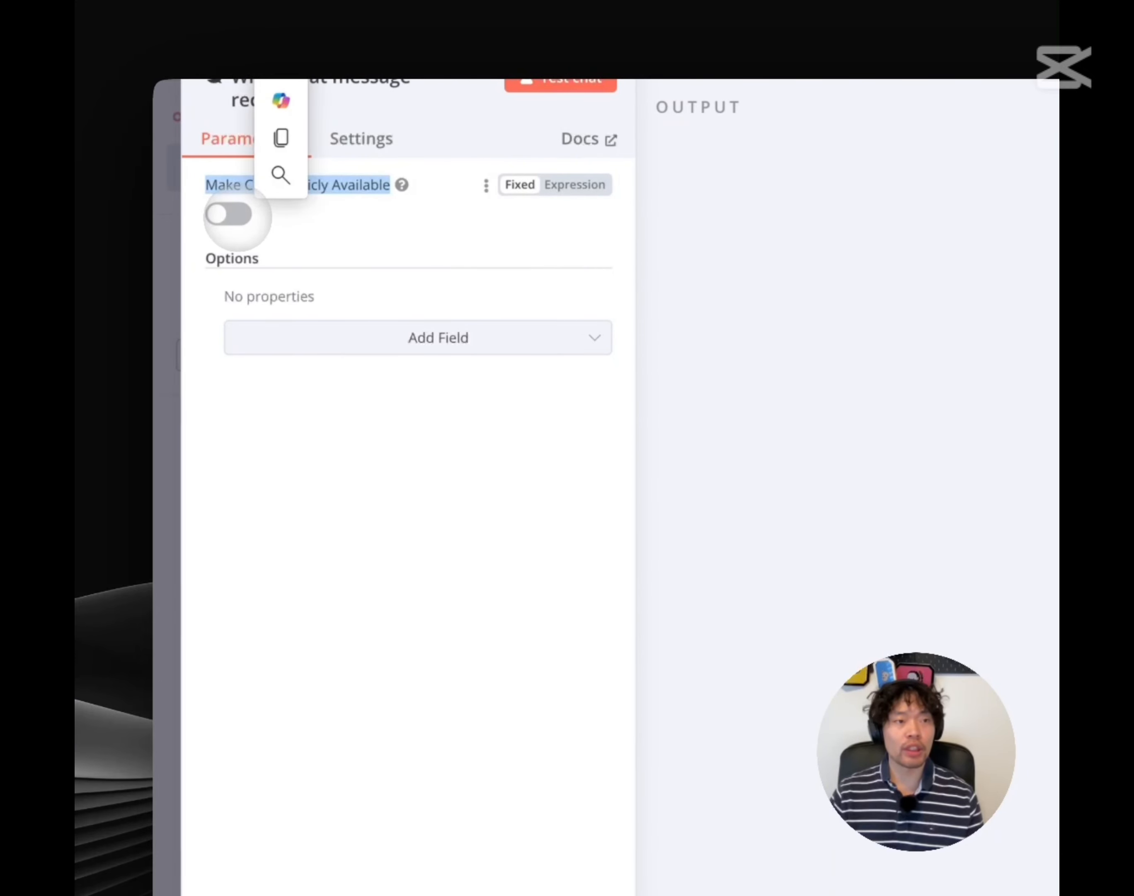
{"action": "left_click", "coordinate": [231, 215]}
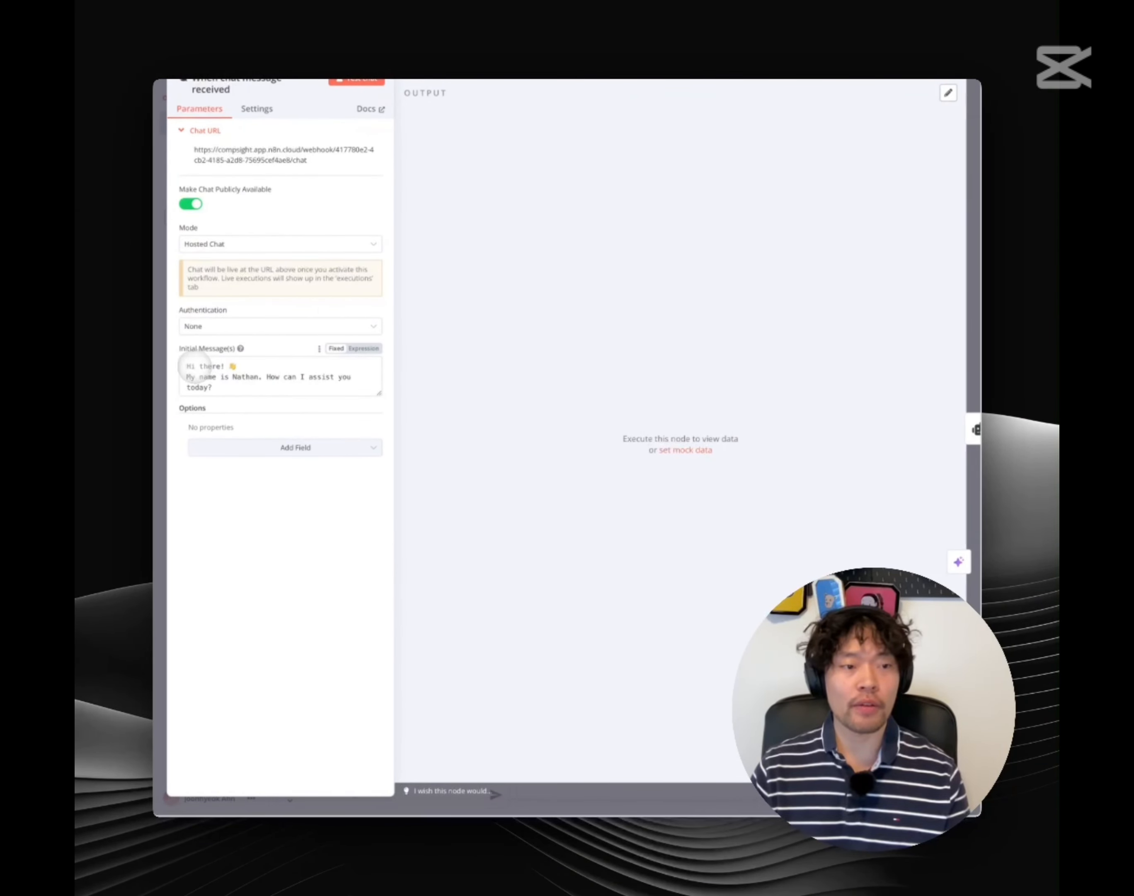
{"action": "left_click", "coordinate": [273, 376]}
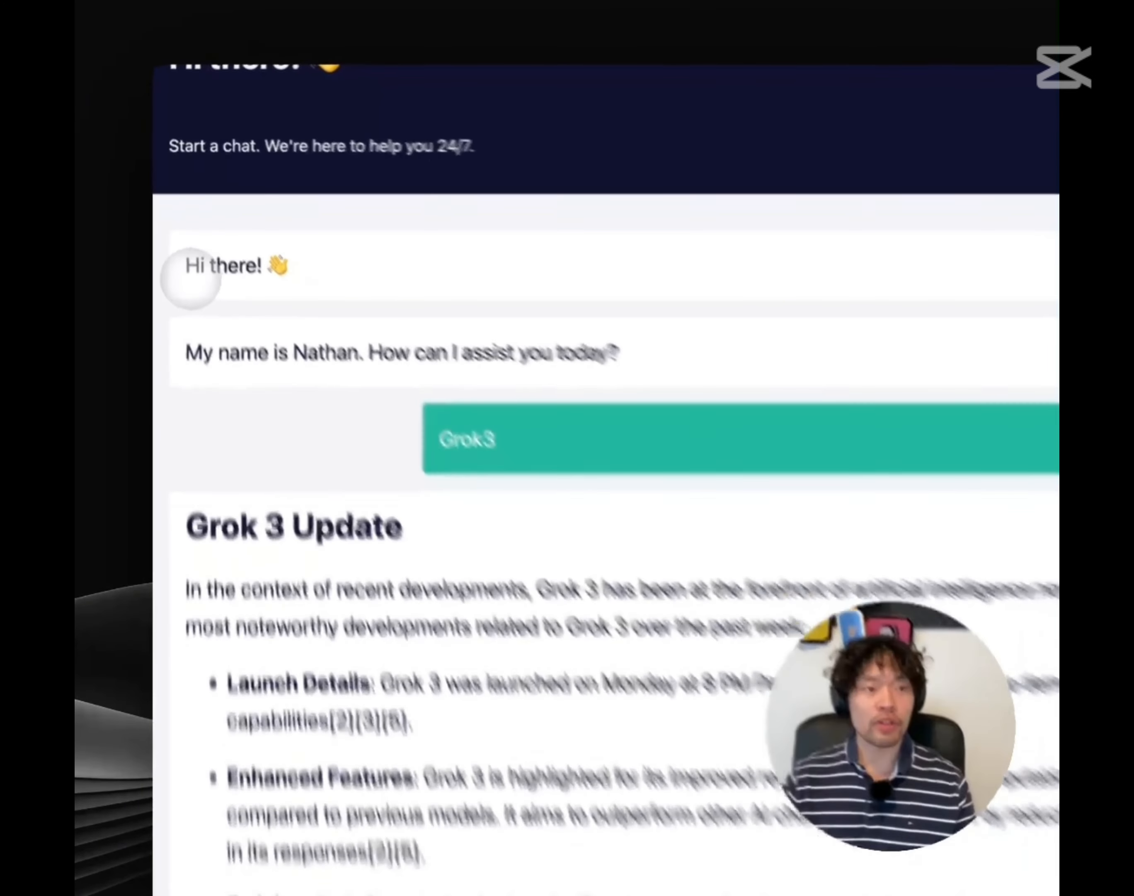
{"action": "left_click_drag", "start_coordinate": [189, 274], "coordinate": [448, 247]}
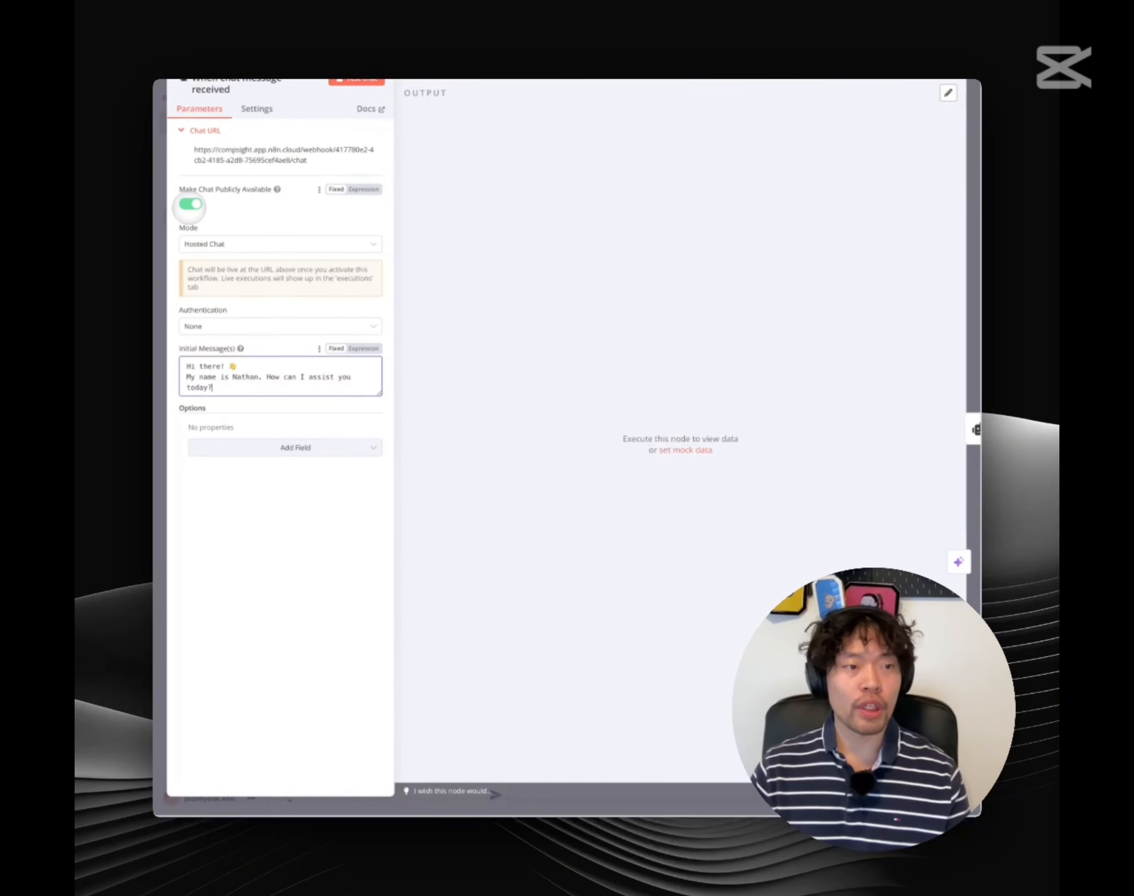
{"action": "left_click", "coordinate": [190, 204]}
Close the chat trigger settings, clear the canvas selection, and open the AI Agent node's settings
{"action": "left_click", "coordinate": [188, 58]}
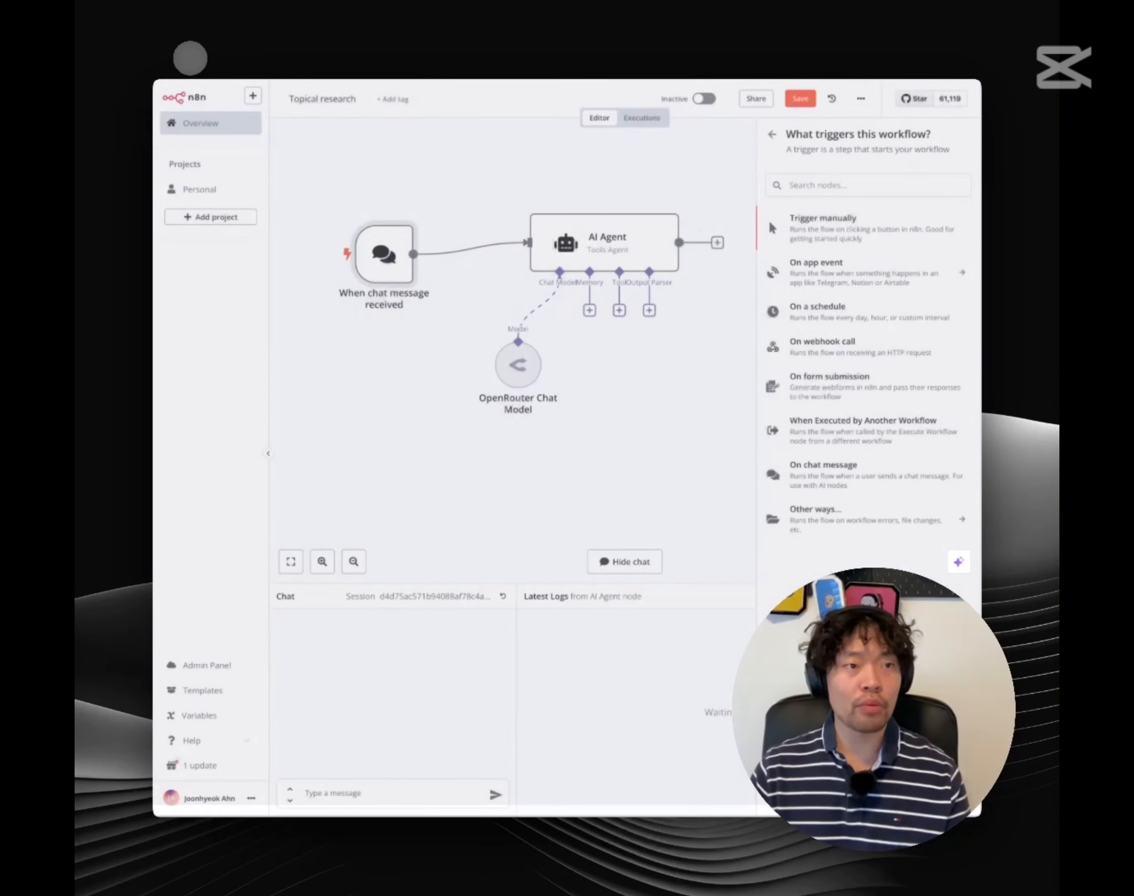
{"action": "scroll", "coordinate": [343, 315], "scroll_direction": "left", "scroll_amount": 1}
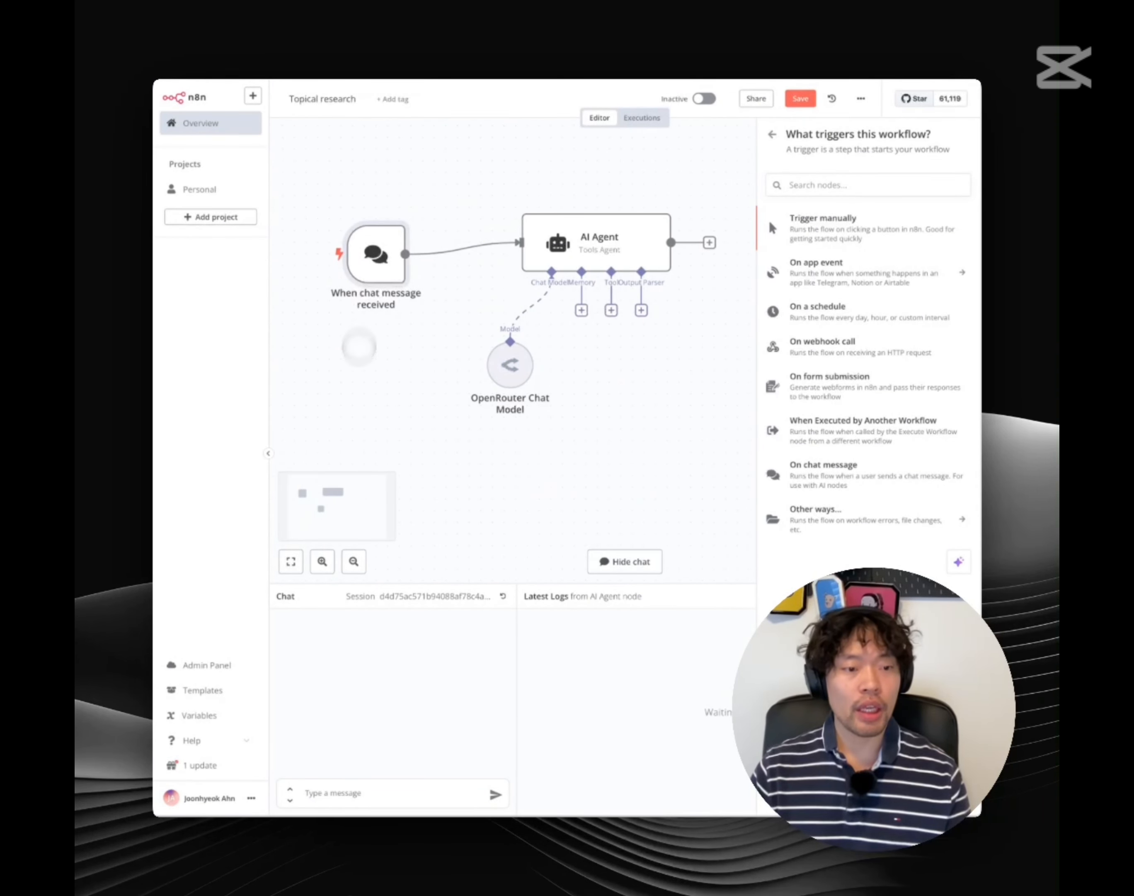
{"action": "left_click_drag", "start_coordinate": [278, 598], "coordinate": [329, 600]}
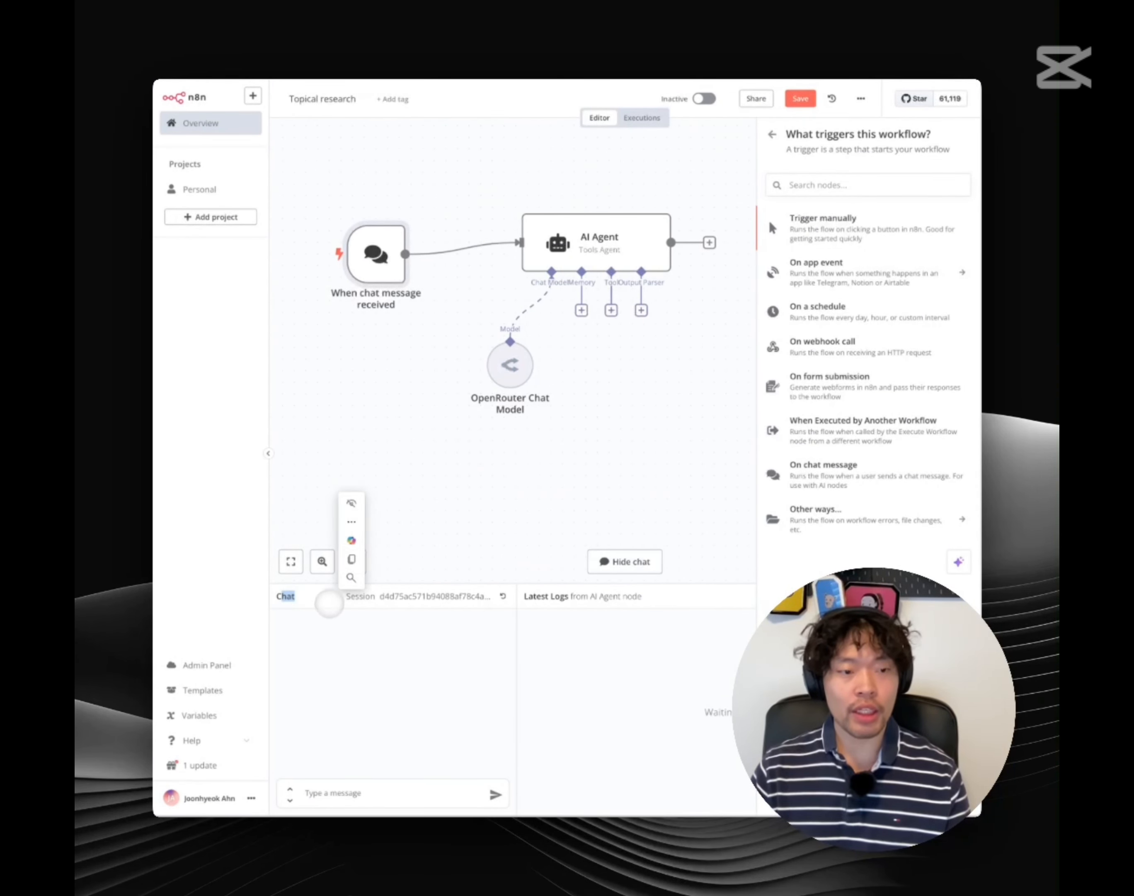
{"action": "left_click", "coordinate": [326, 792]}
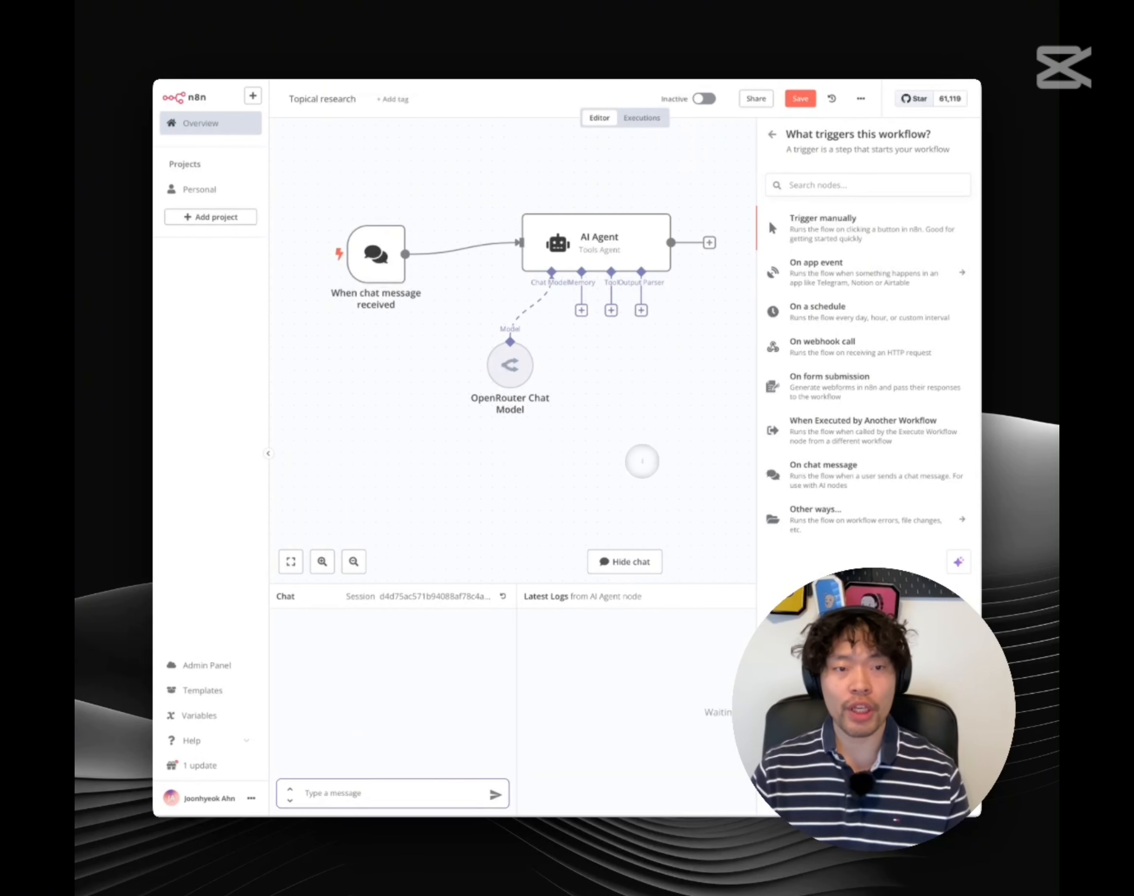
{"action": "left_click_drag", "start_coordinate": [641, 462], "coordinate": [467, 180]}
{"action": "left_click", "coordinate": [474, 231]}
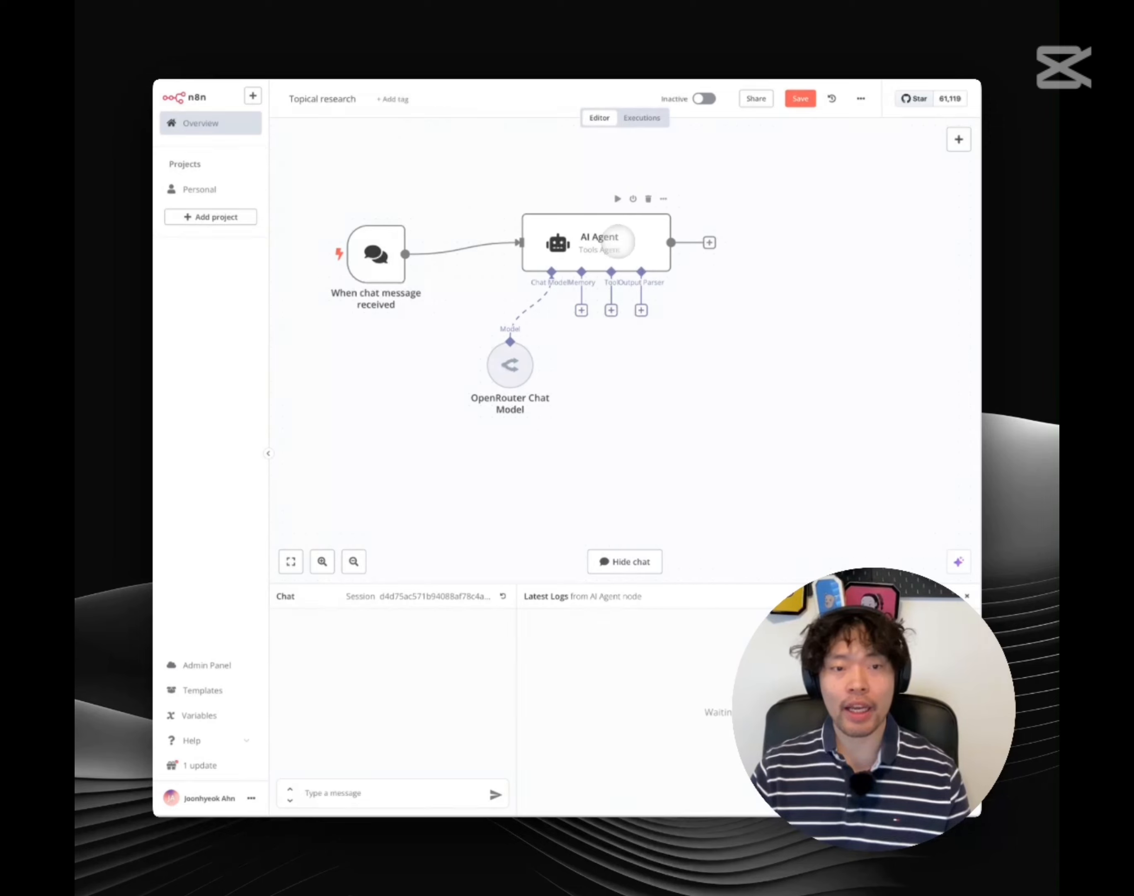
{"action": "double_click", "coordinate": [614, 242]}
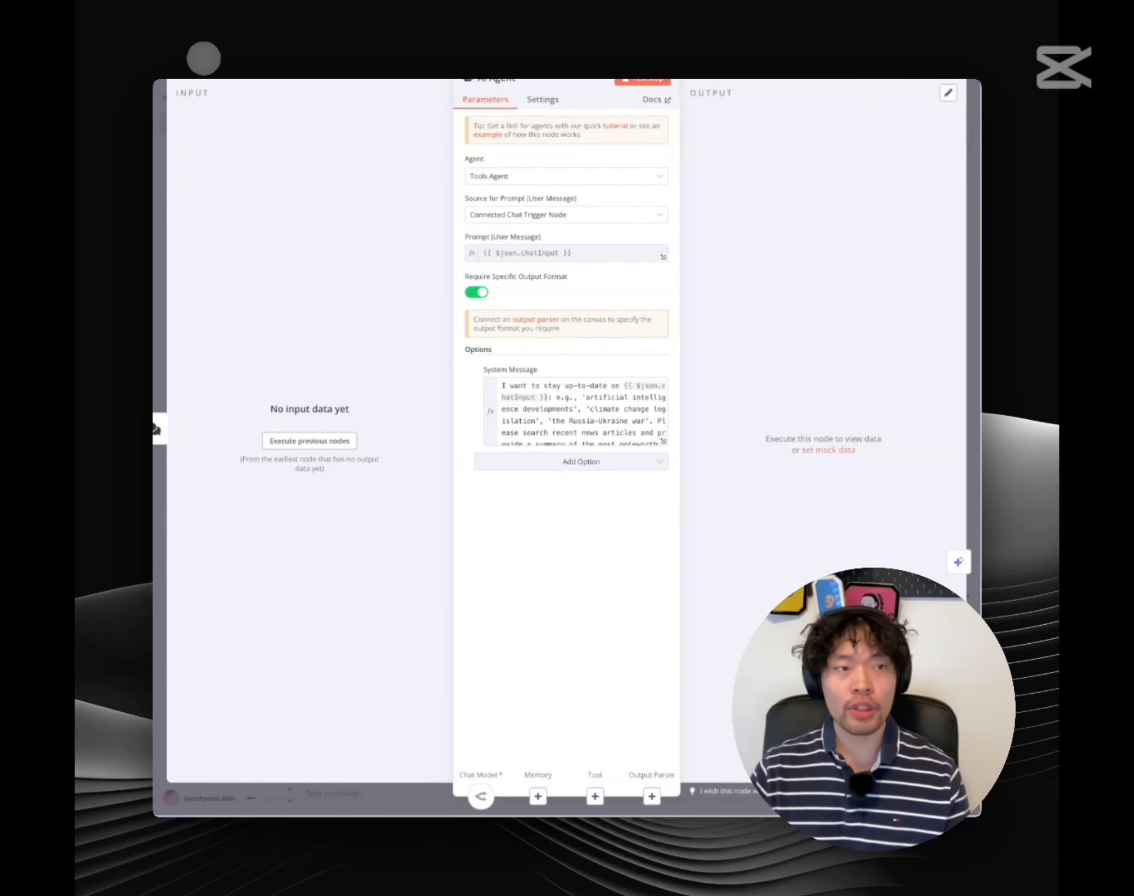
Inspect the OpenRouter Chat Model node's settings, then close the panel
{"action": "left_click", "coordinate": [203, 58]}
{"action": "double_click", "coordinate": [509, 371]}
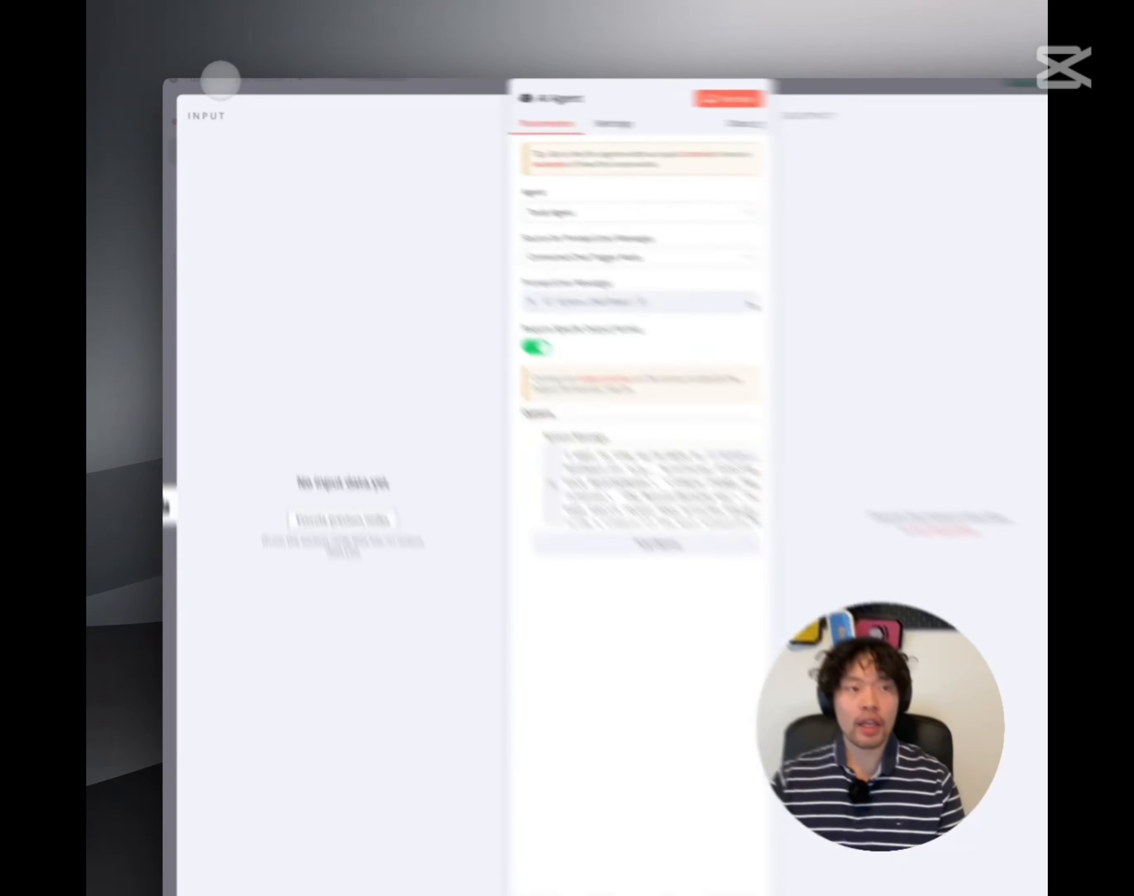
{"action": "left_click", "coordinate": [213, 82]}
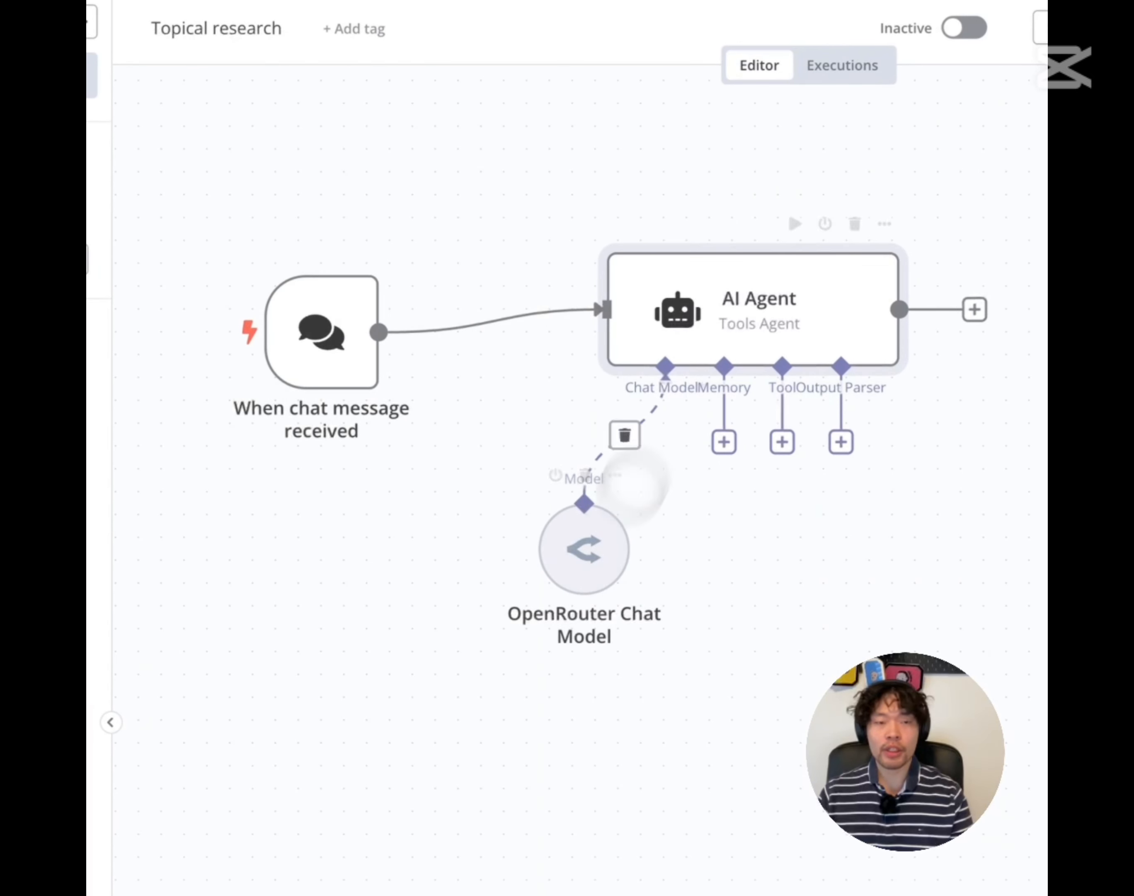
Reopen the AI Agent to review its chat-input prompt and expand the news-summary system message
{"action": "double_click", "coordinate": [735, 312]}
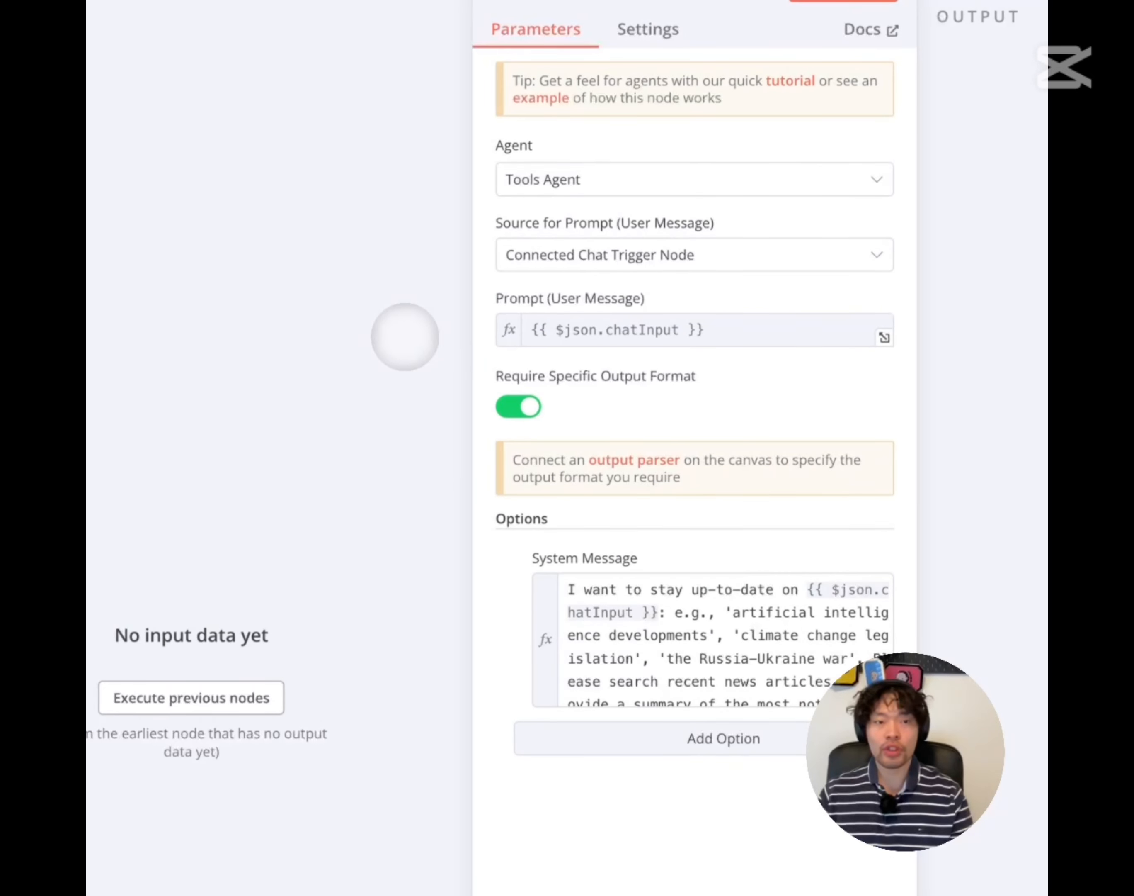
{"action": "left_click_drag", "start_coordinate": [504, 299], "coordinate": [679, 301]}
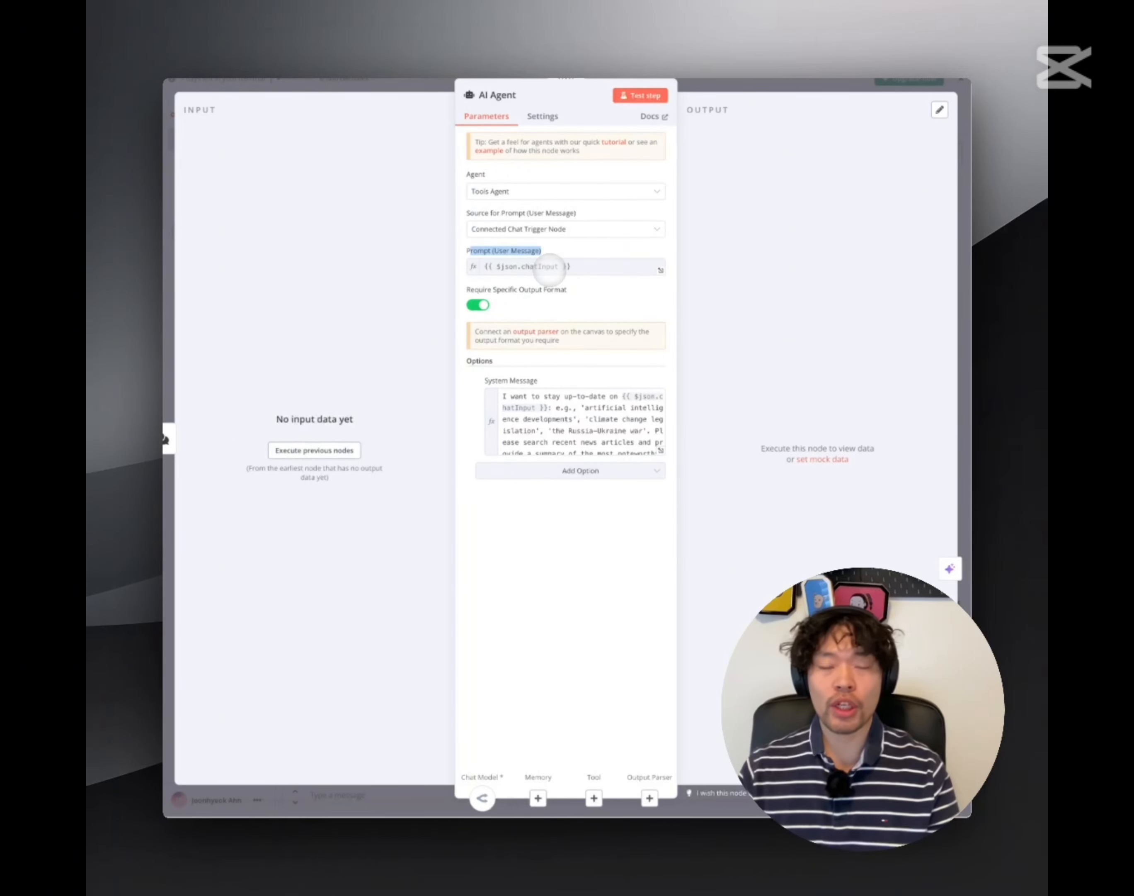
{"action": "left_click", "coordinate": [526, 296]}
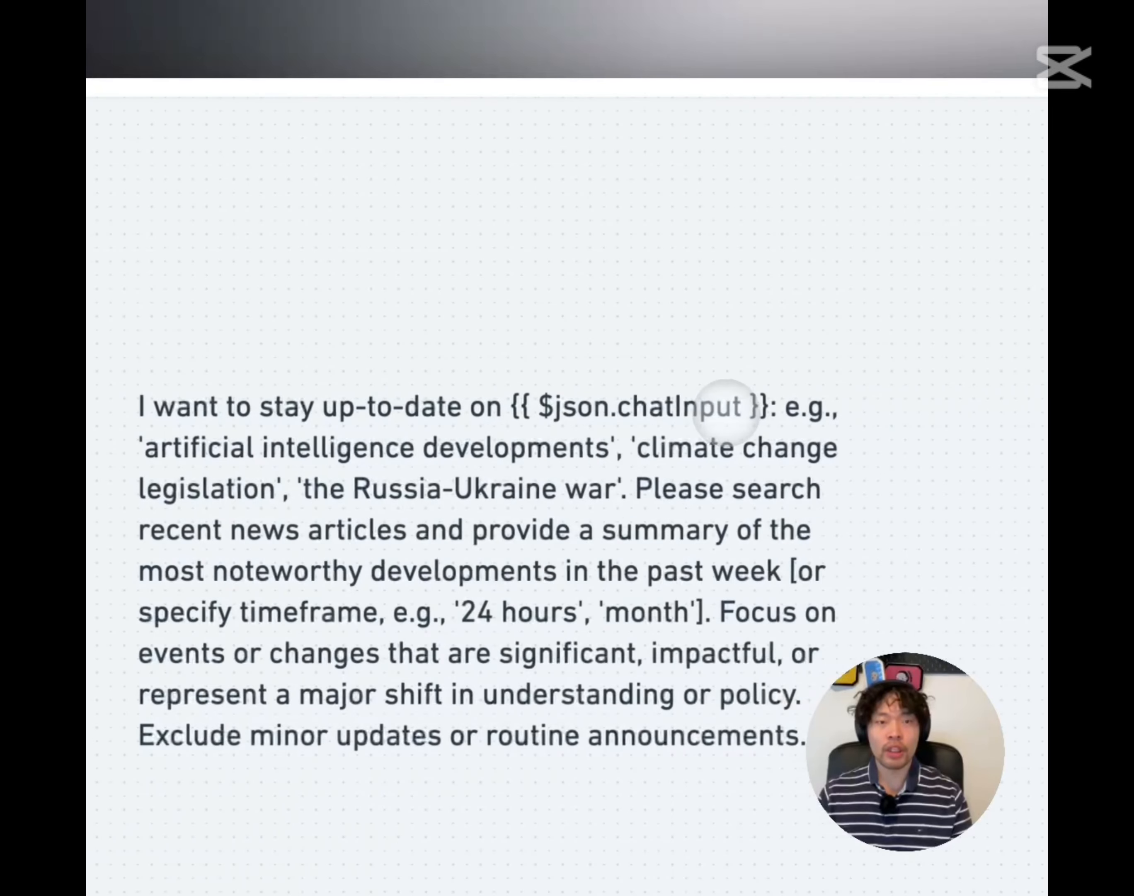
{"action": "left_click", "coordinate": [762, 406]}
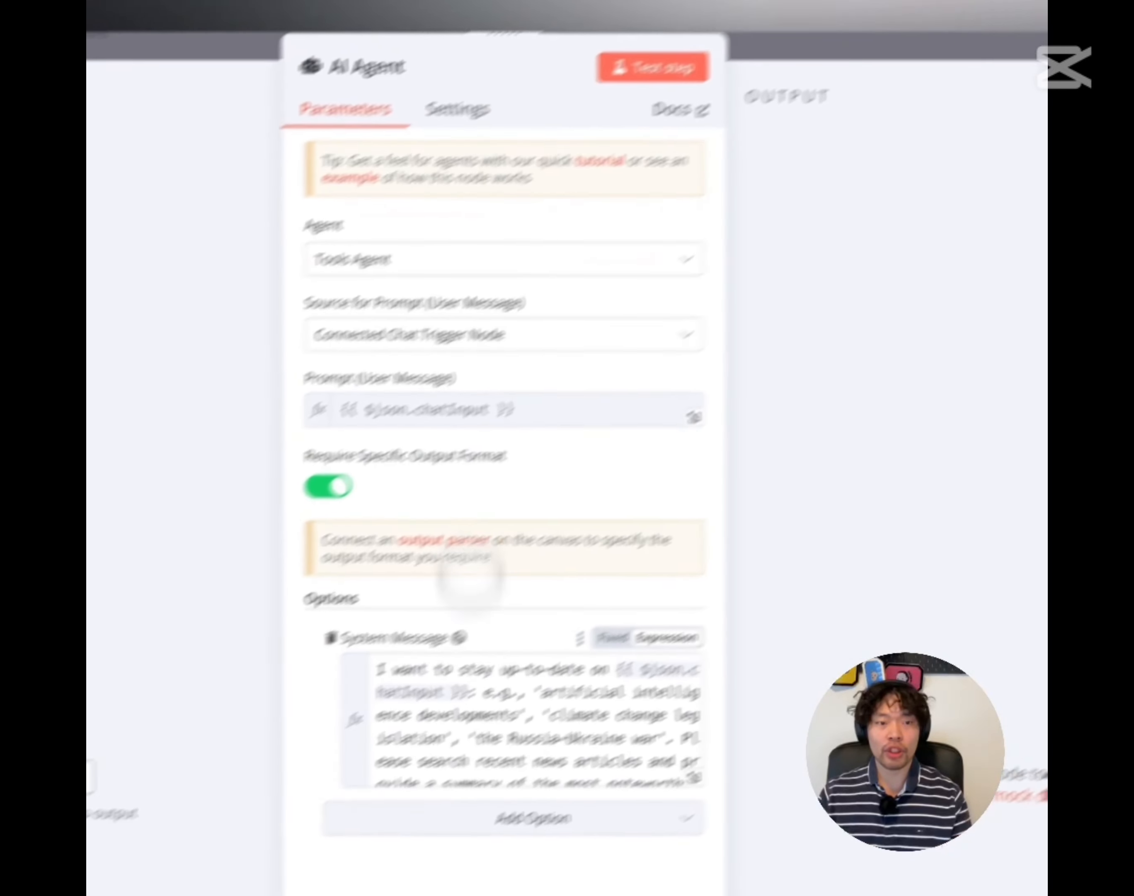
{"action": "left_click", "coordinate": [593, 664]}
{"action": "scroll", "coordinate": [593, 664], "scroll_direction": "down", "scroll_amount": 5}
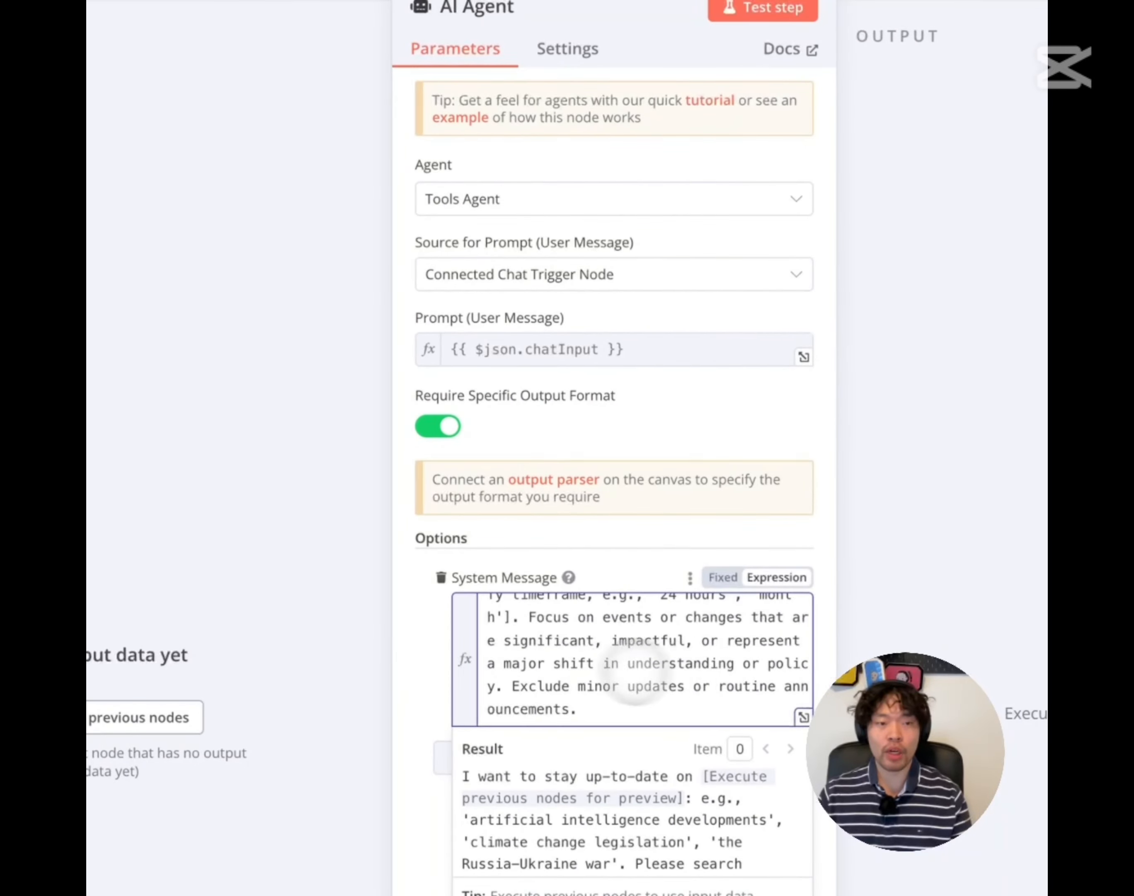
{"action": "left_click", "coordinate": [400, 643]}
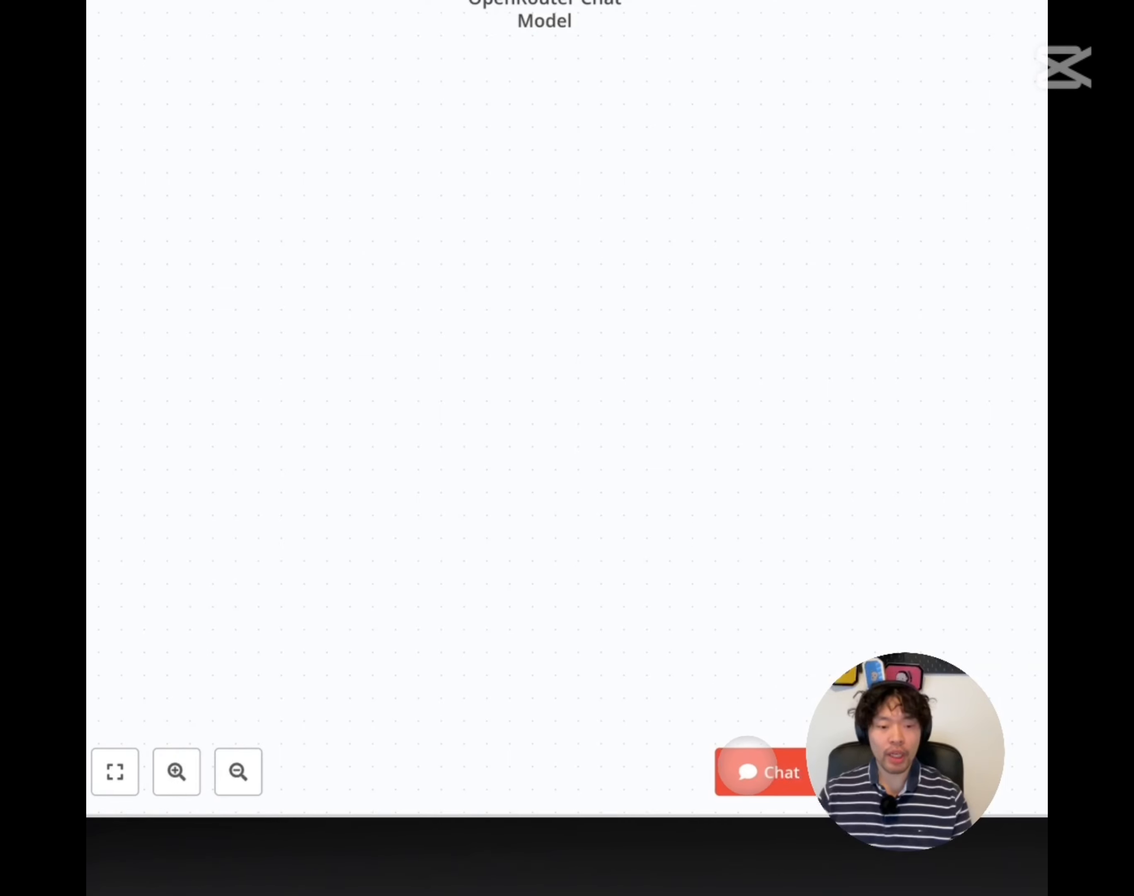
Ask the agent 'Anthropic Claude?' in the test chat, save the workflow, and start a session reset
{"action": "left_click", "coordinate": [747, 771]}
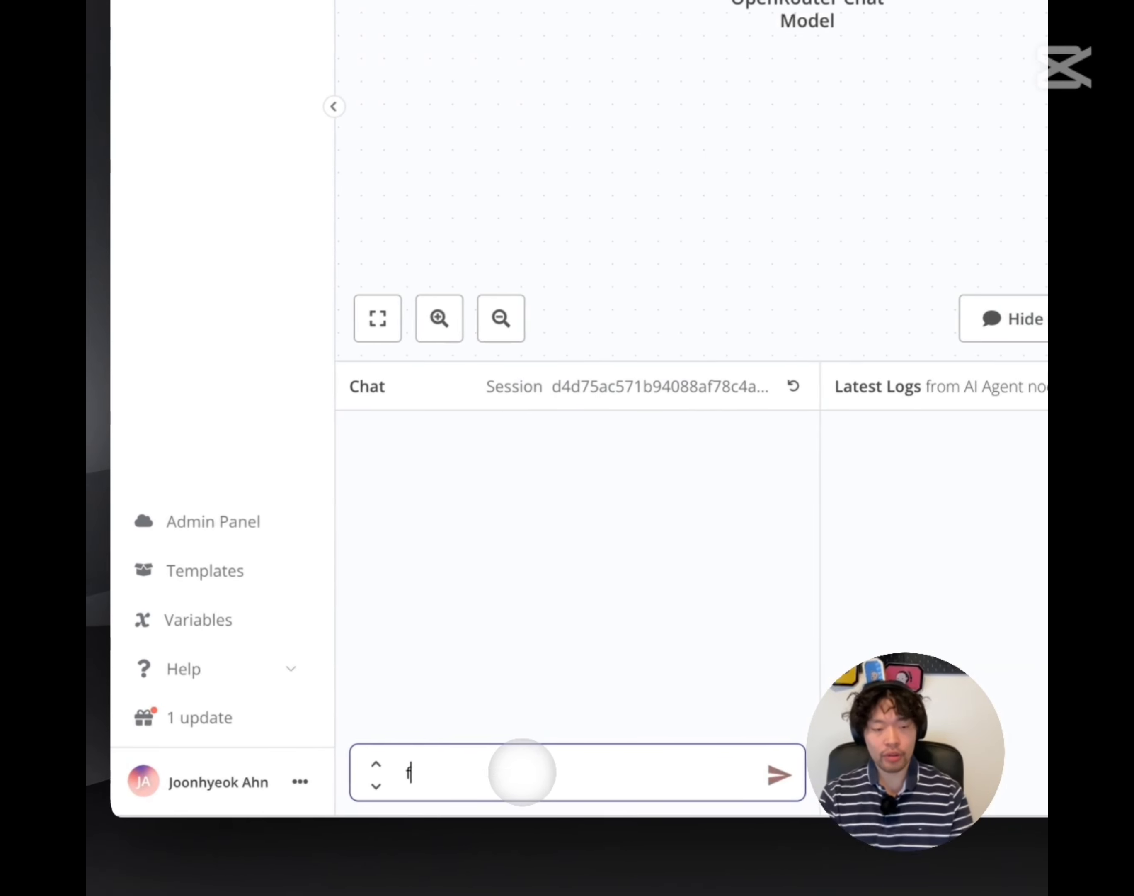
{"action": "type", "text": "Anthrop"}
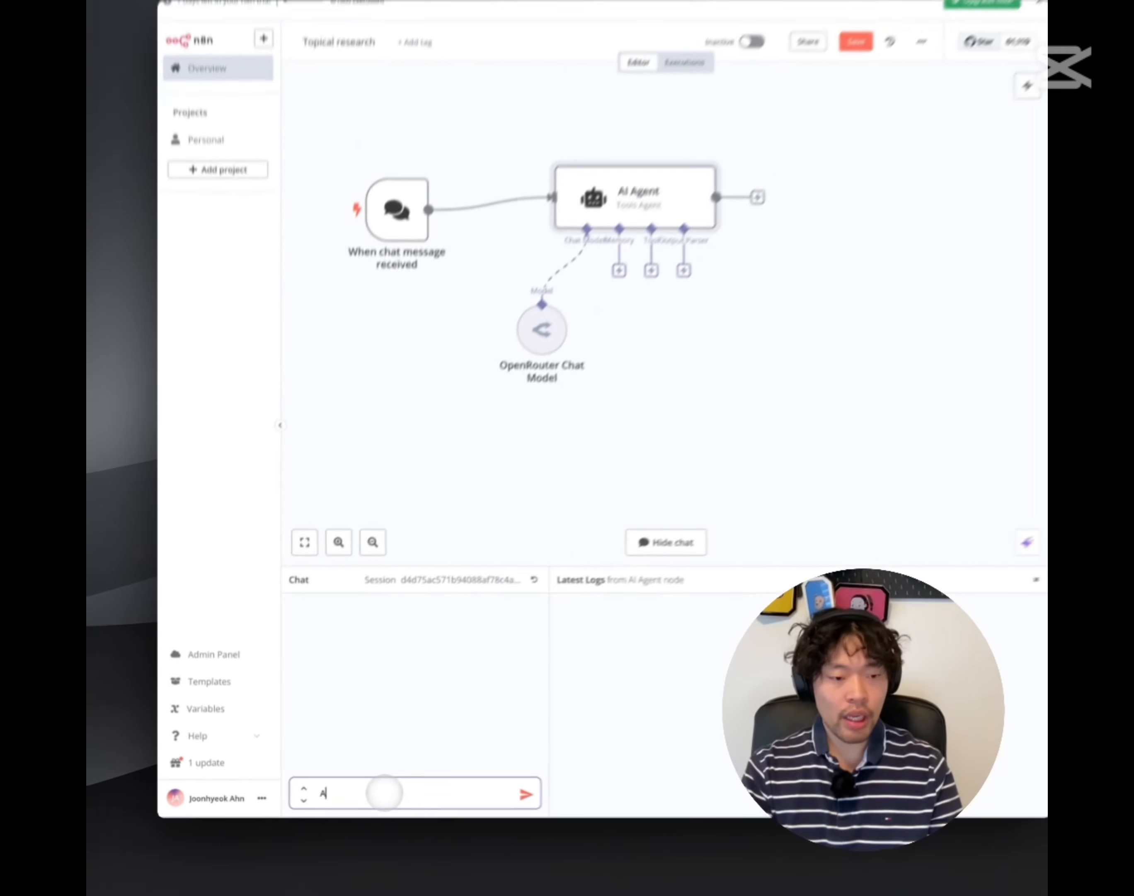
{"action": "type", "text": "ic"}
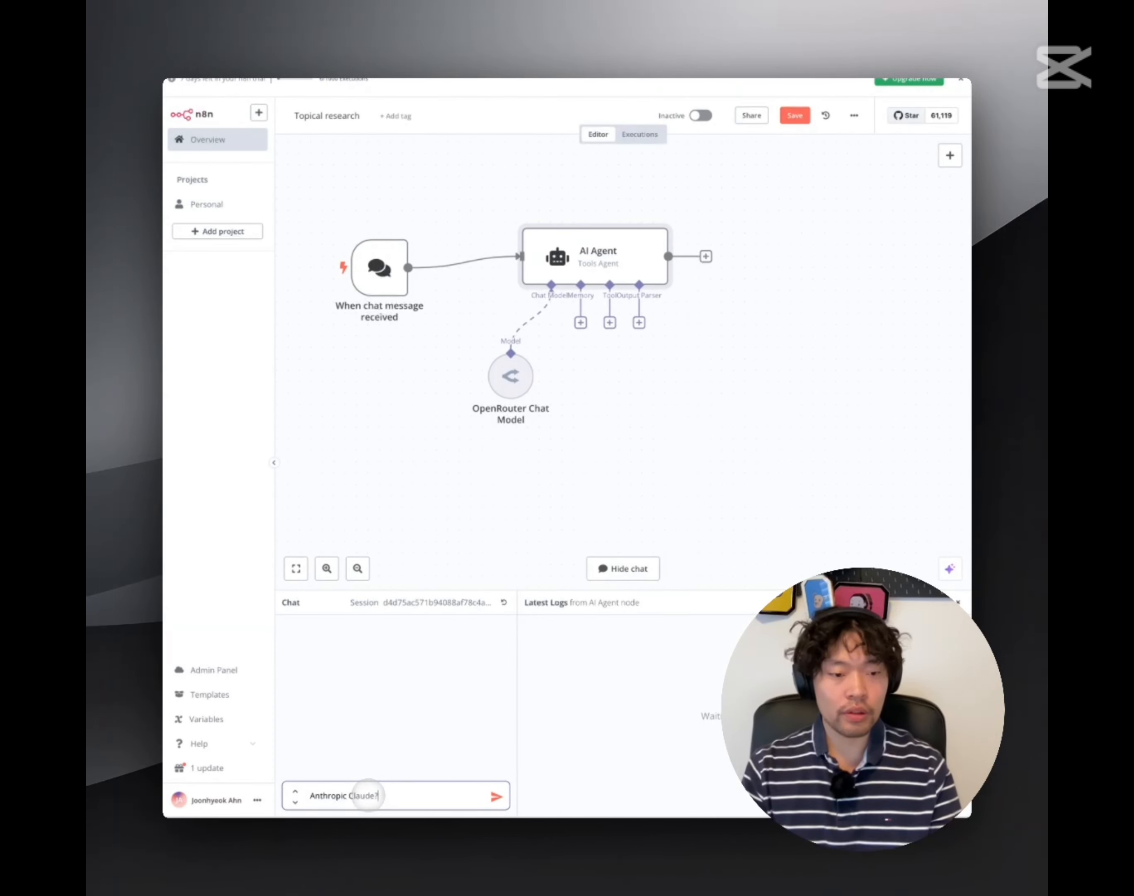
{"action": "key", "text": "Return"}
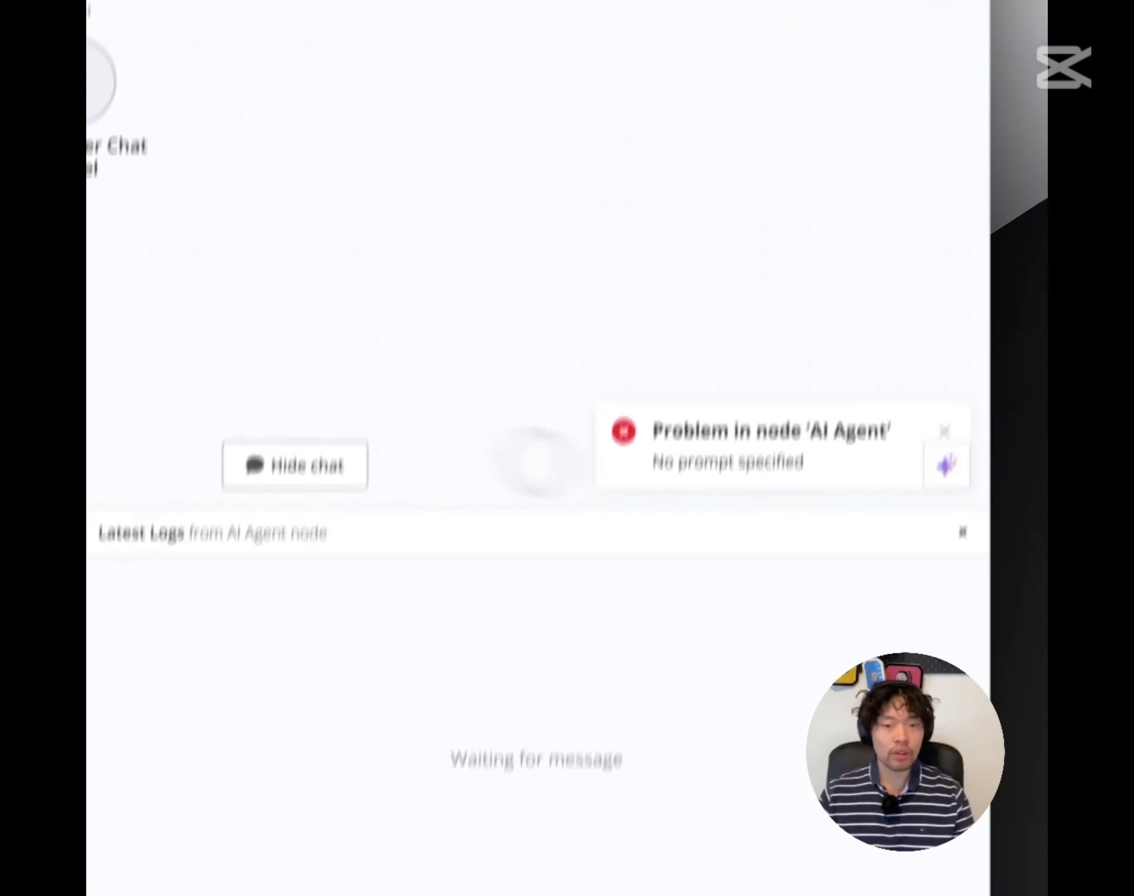
{"action": "left_click", "coordinate": [631, 155]}
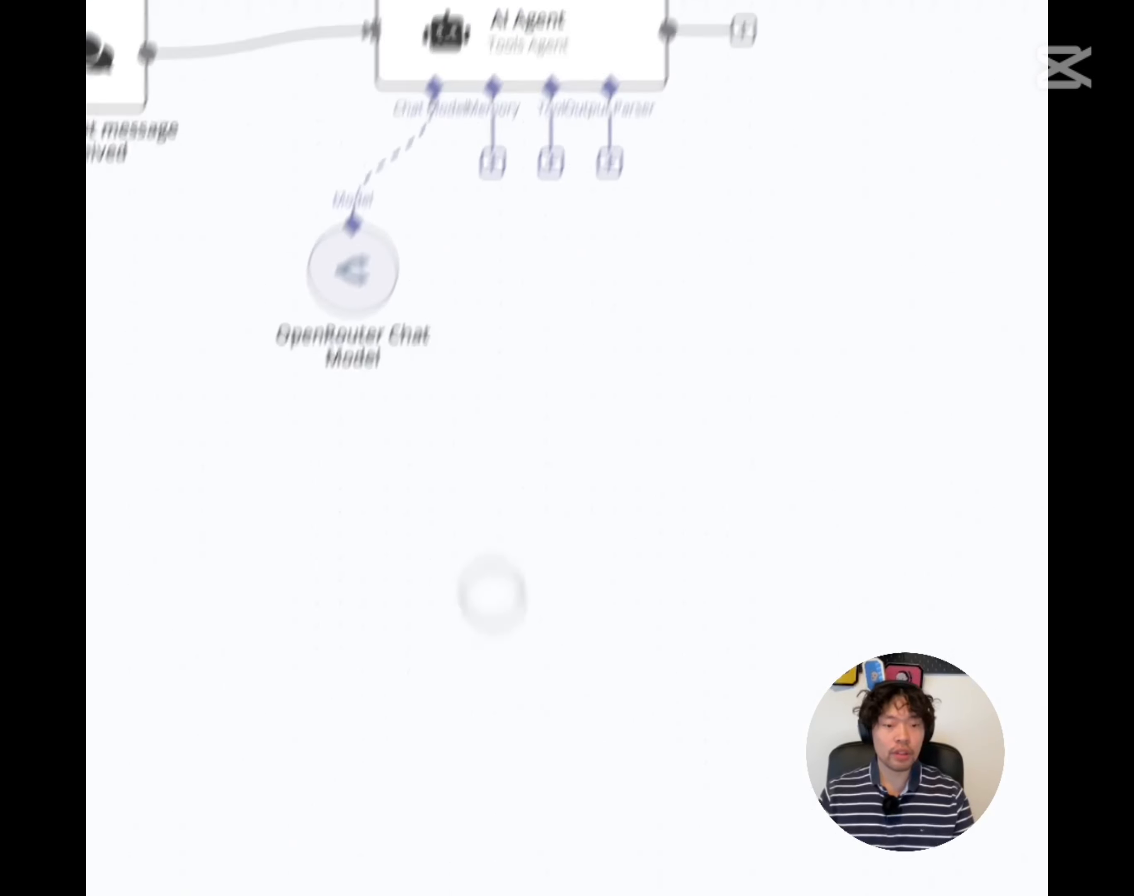
{"action": "left_click", "coordinate": [434, 419]}
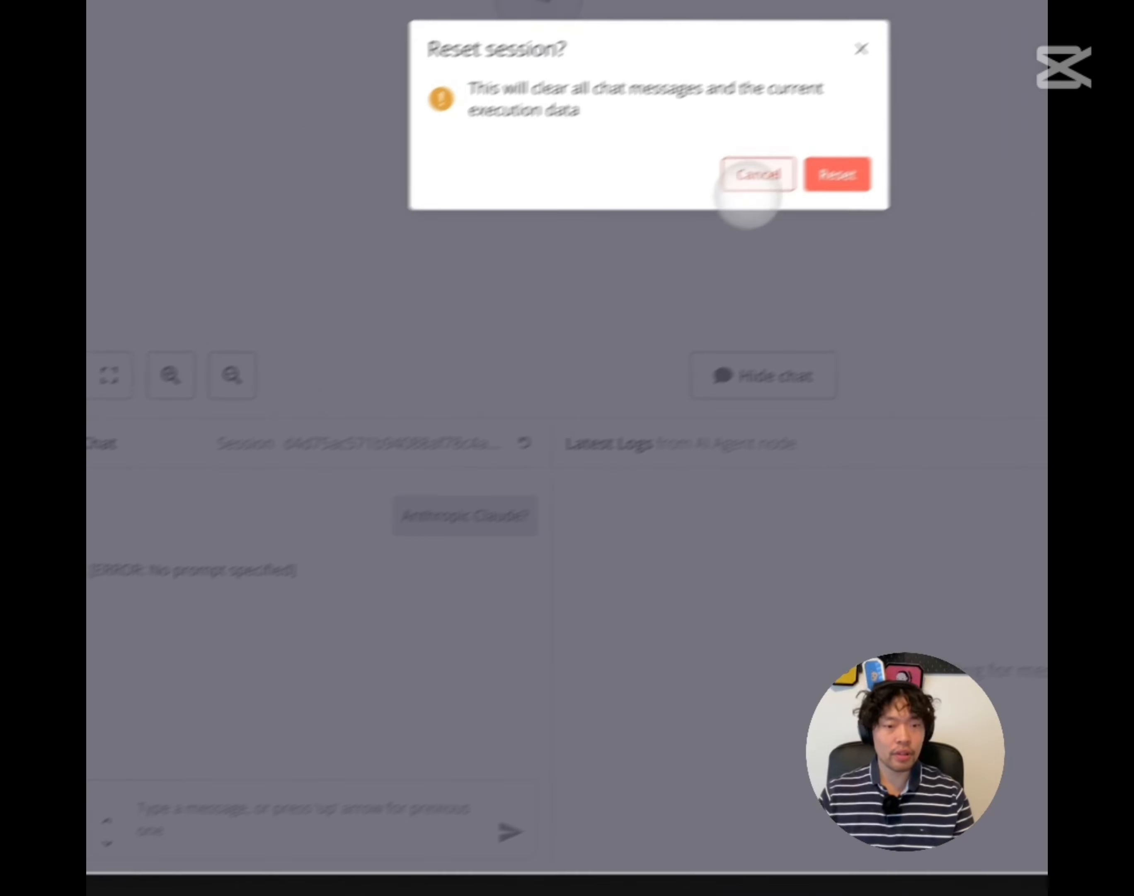
Confirm the session reset, ask 'Anthropic Claude', and read through the agent's overview reply
{"action": "left_click", "coordinate": [821, 176]}
{"action": "left_click", "coordinate": [215, 821]}
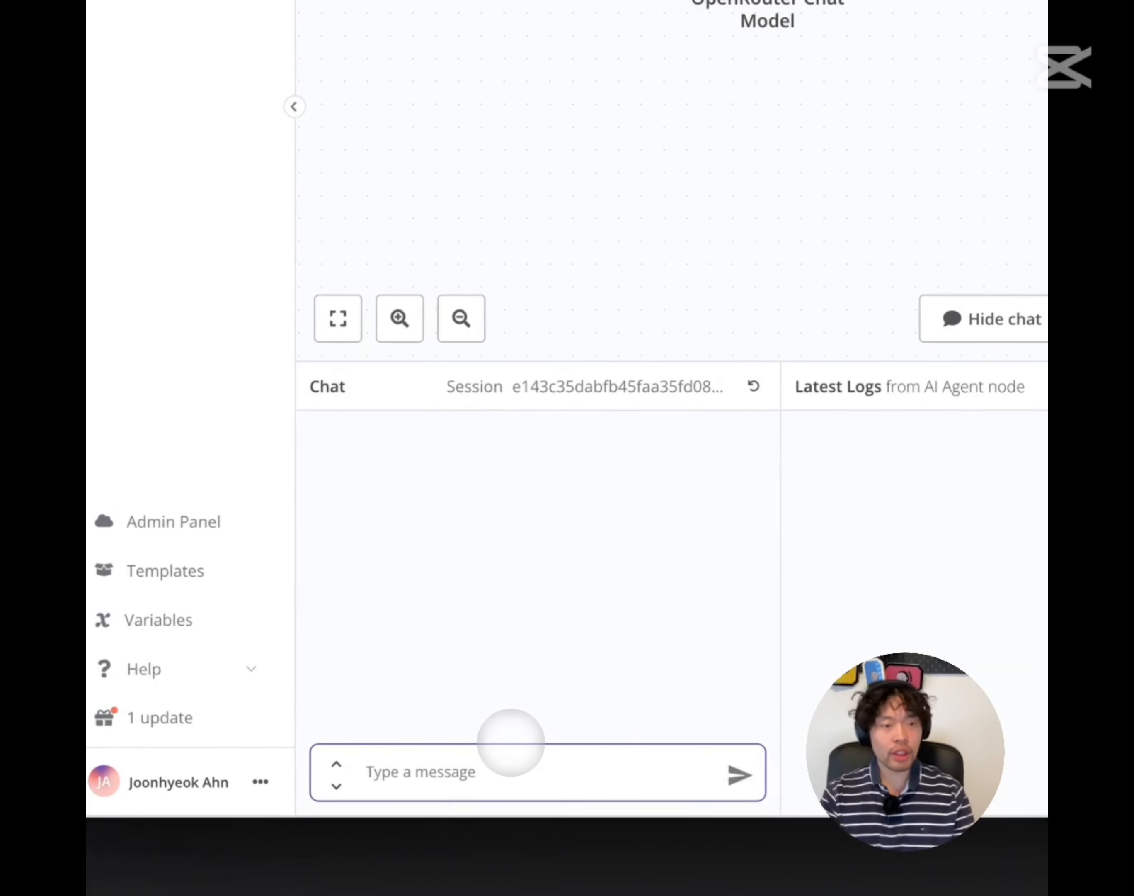
{"action": "type", "text": "Anthropic"}
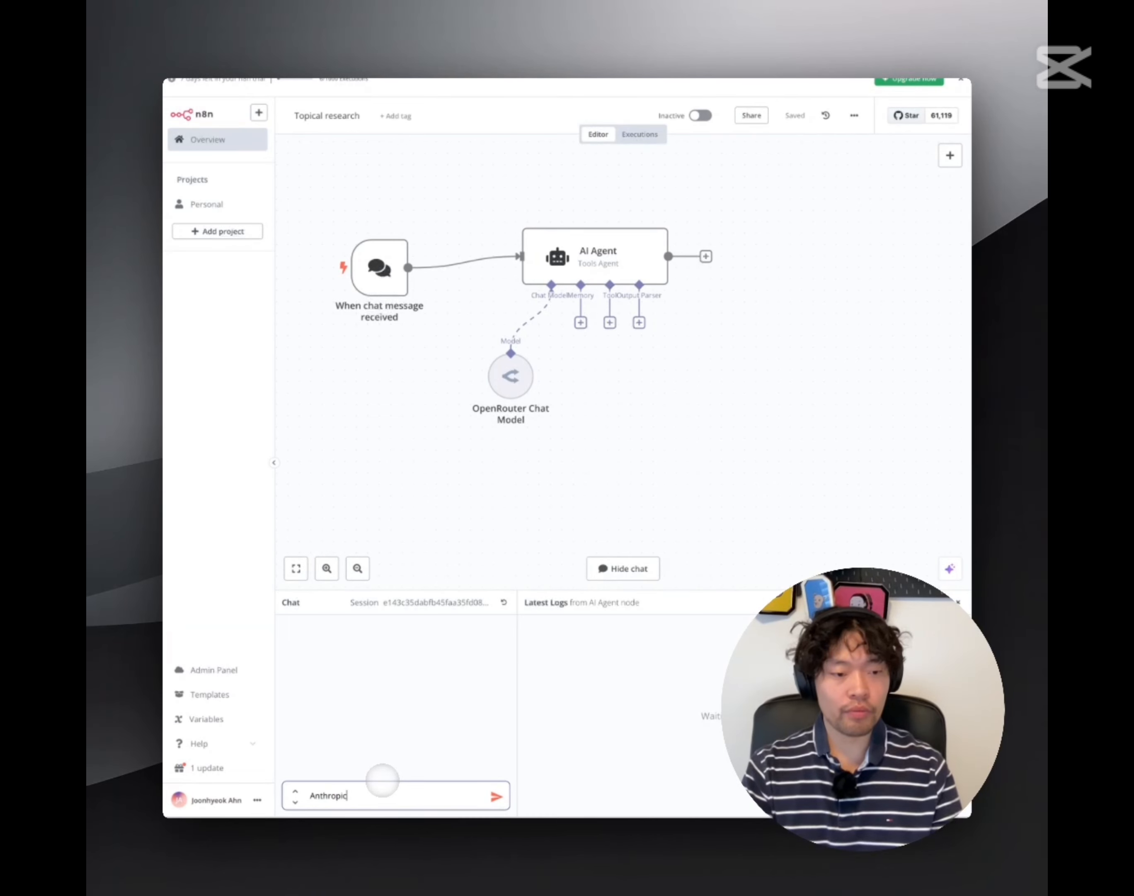
{"action": "type", "text": " Claude"}
{"action": "key", "text": "Return"}
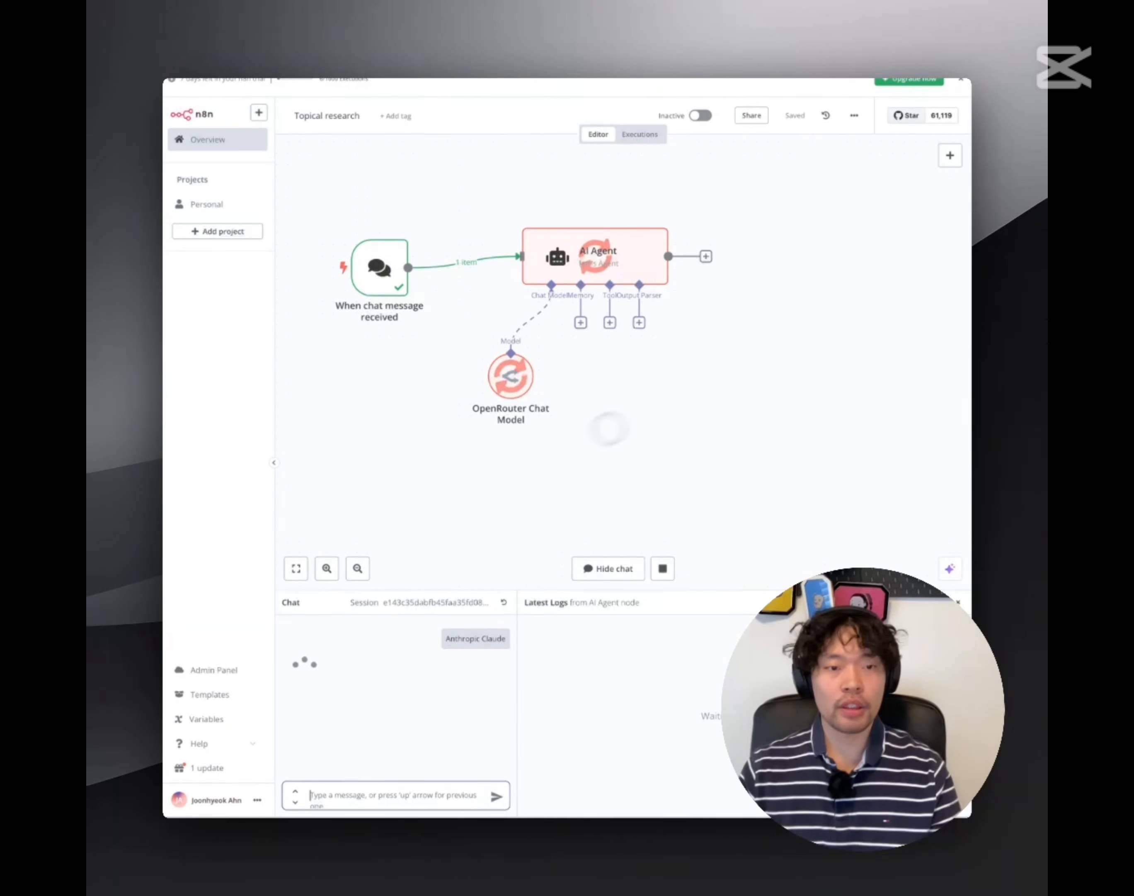
{"action": "scroll", "coordinate": [600, 409], "scroll_direction": "right", "scroll_amount": 1}
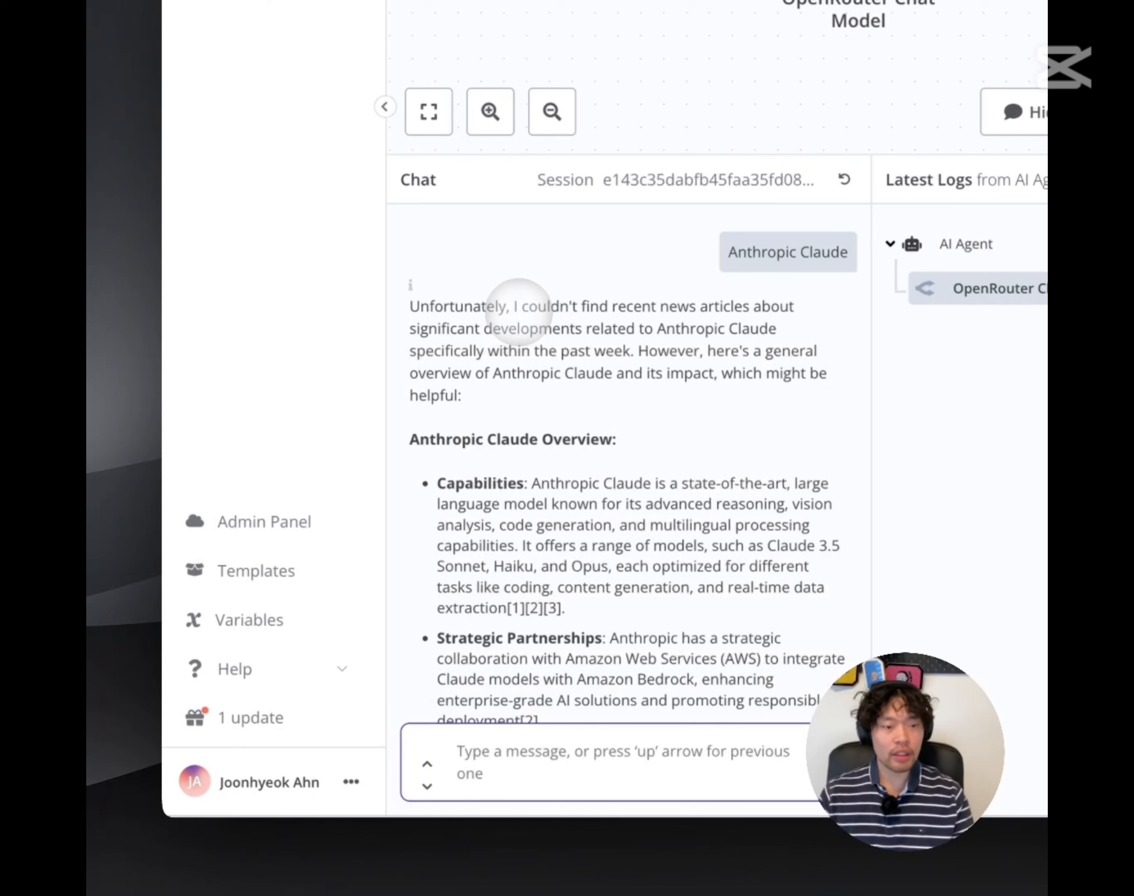
{"action": "left_click_drag", "start_coordinate": [522, 307], "coordinate": [630, 387]}
{"action": "scroll", "coordinate": [562, 426], "scroll_direction": "down", "scroll_amount": 5}
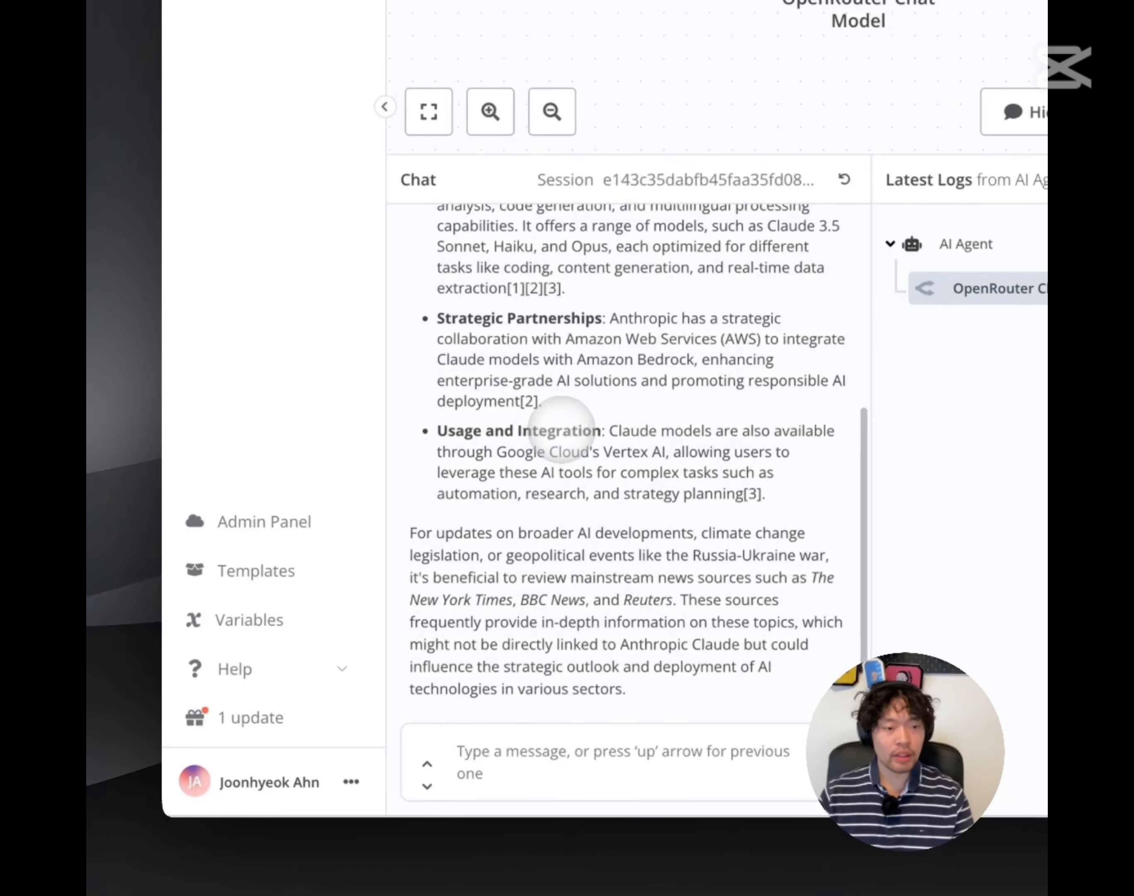
{"action": "scroll", "coordinate": [565, 428], "scroll_direction": "up", "scroll_amount": 3}
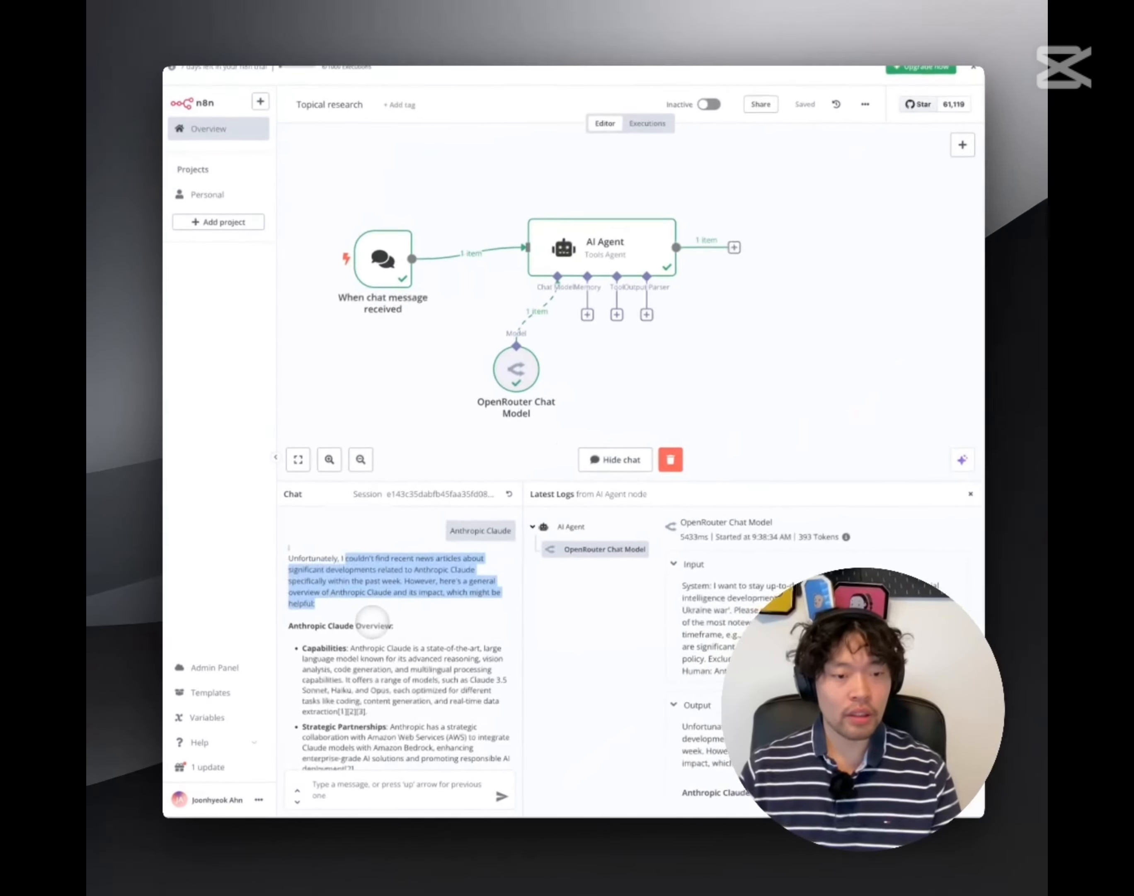
{"action": "scroll", "coordinate": [371, 622], "scroll_direction": "down", "scroll_amount": 3}
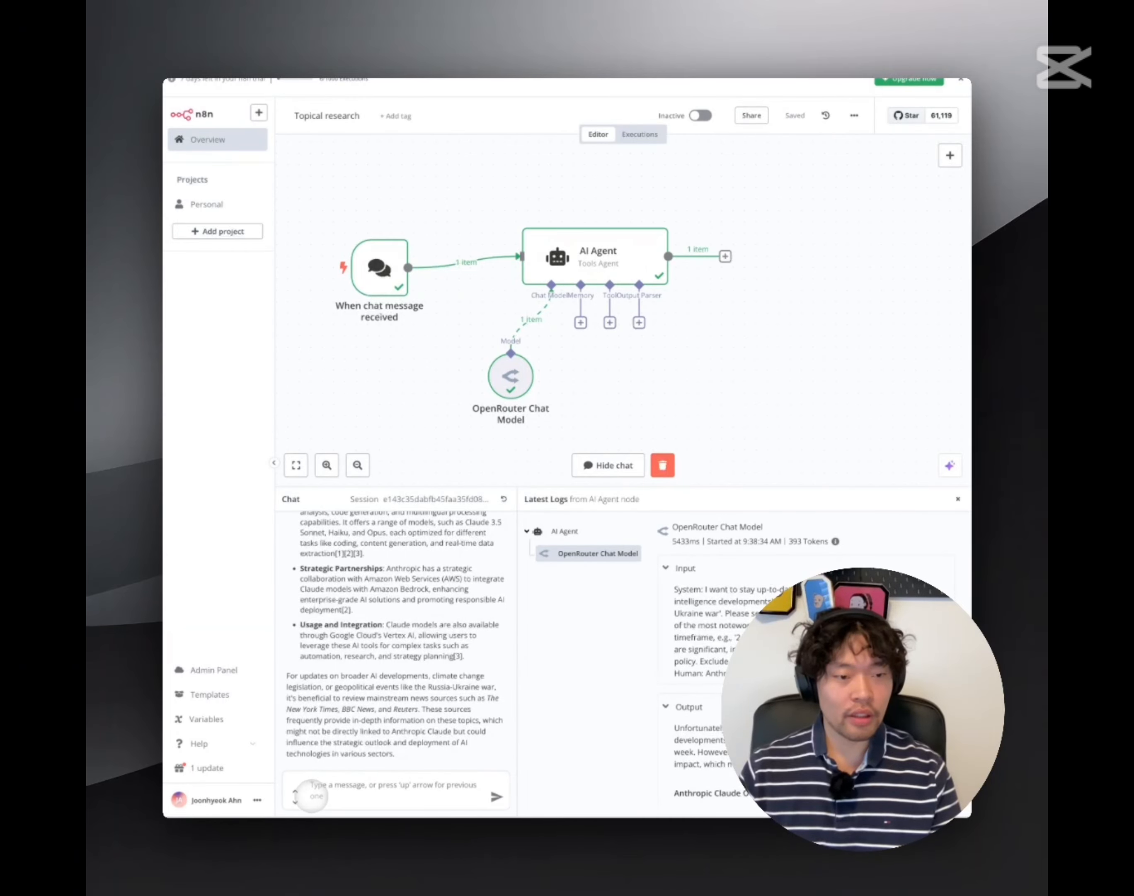
Send 'Anthropic Claude 4?' to the agent and enlarge the chat panel
{"action": "type", "text": "Antr"}
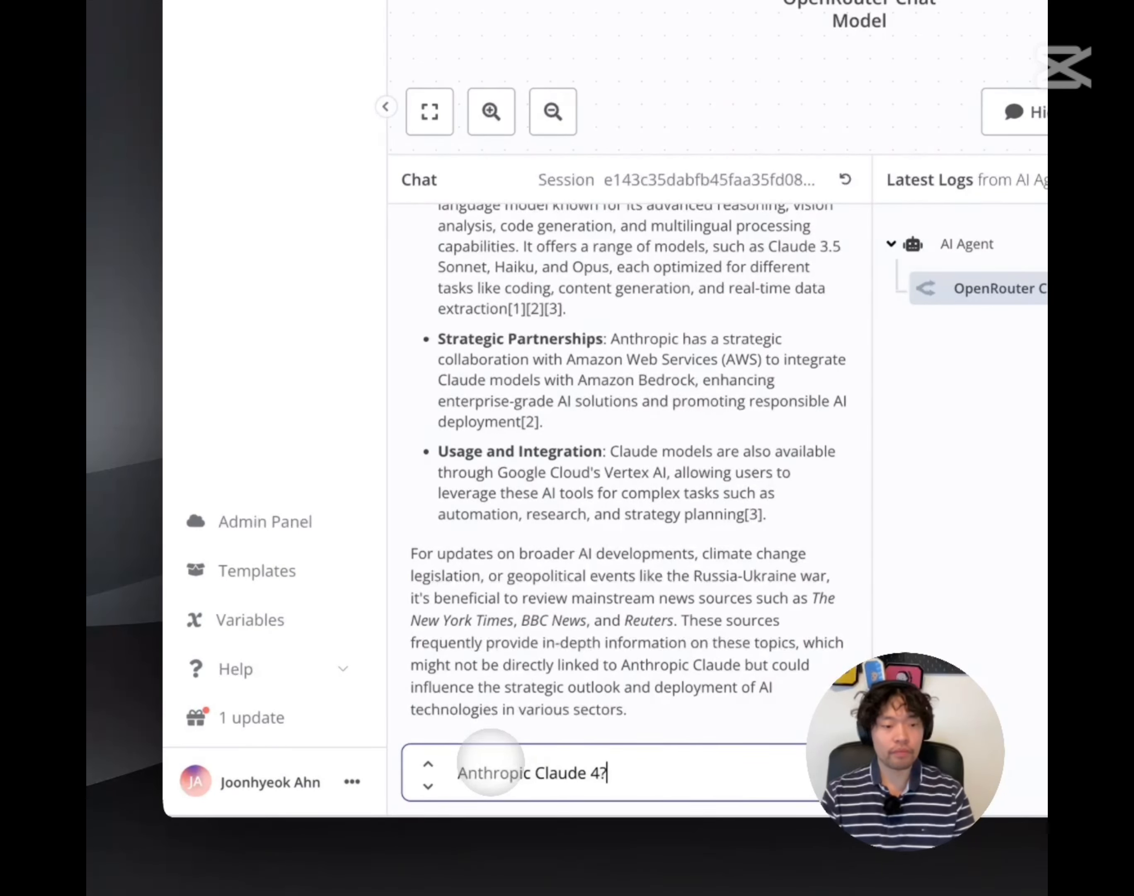
{"action": "key", "text": "Return"}
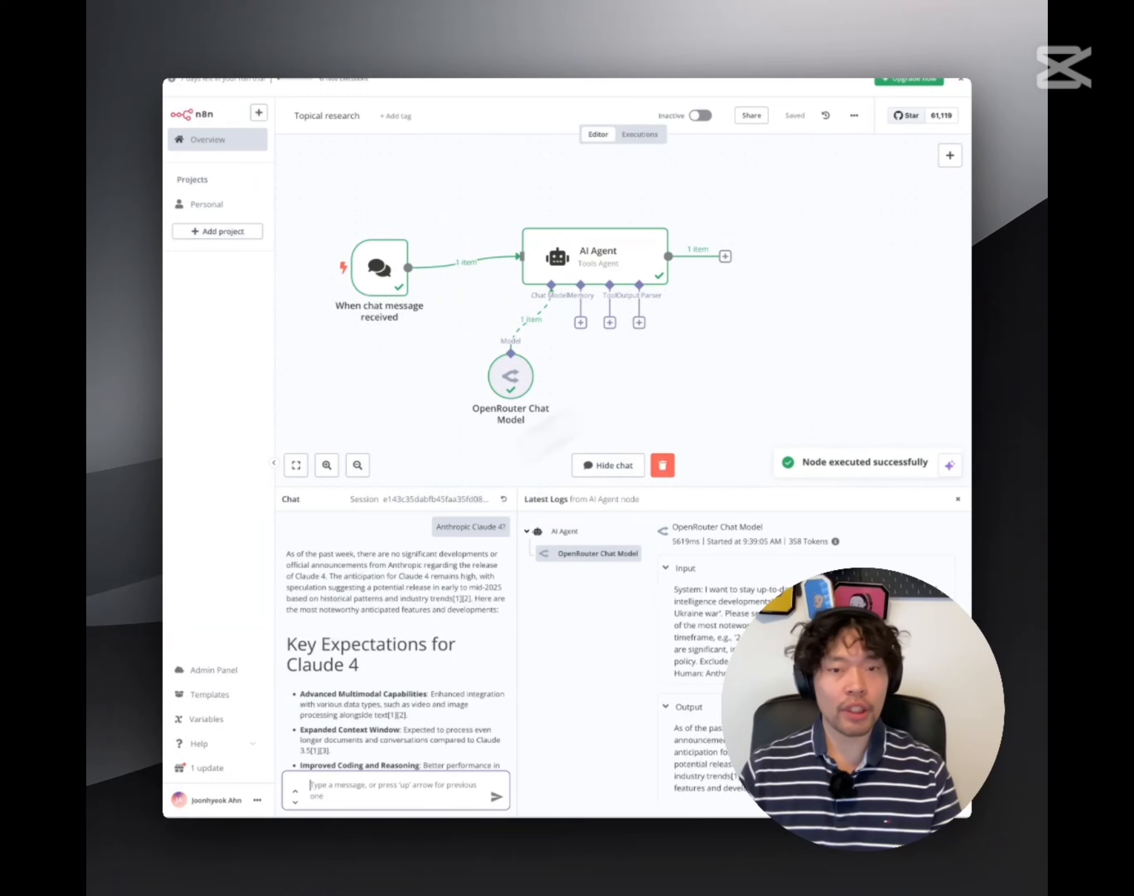
{"action": "scroll", "coordinate": [790, 333], "scroll_direction": "right", "scroll_amount": 1}
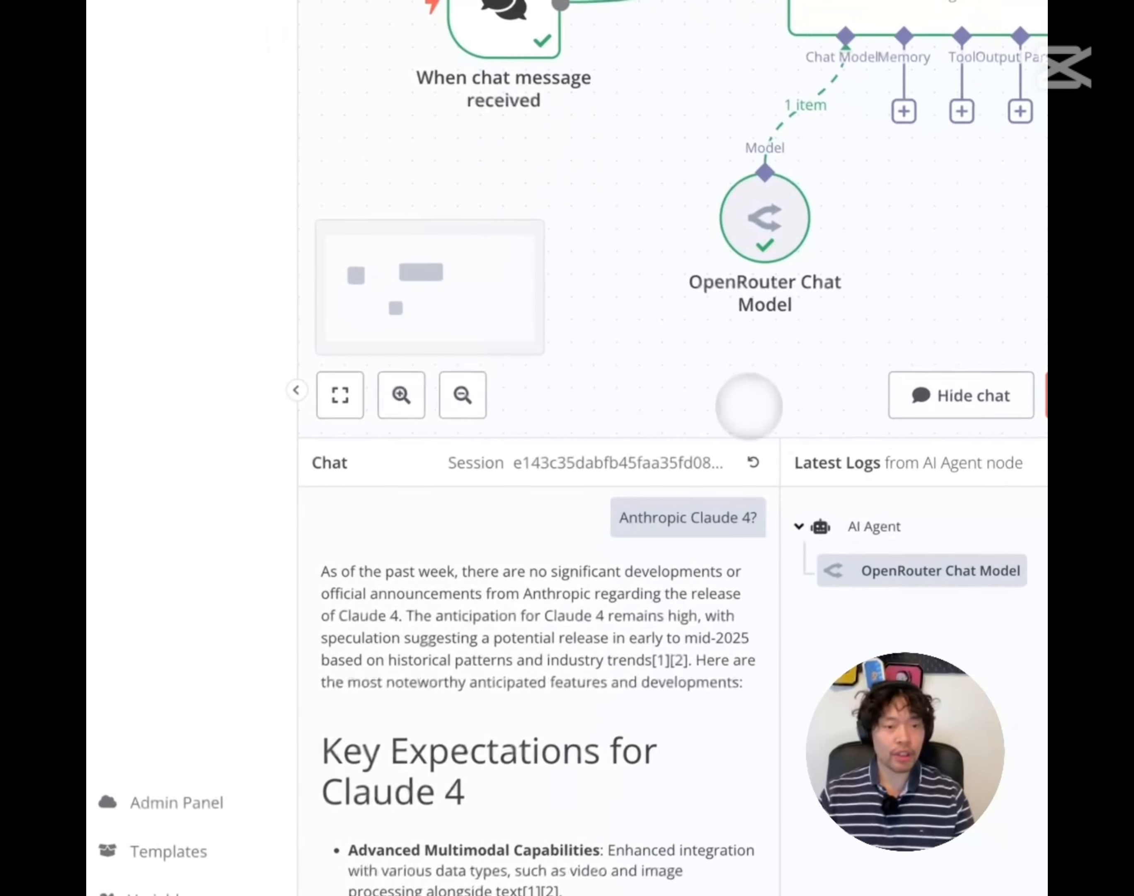
{"action": "left_click_drag", "start_coordinate": [742, 435], "coordinate": [770, 272]}
{"action": "scroll", "coordinate": [539, 602], "scroll_direction": "down", "scroll_amount": 3}
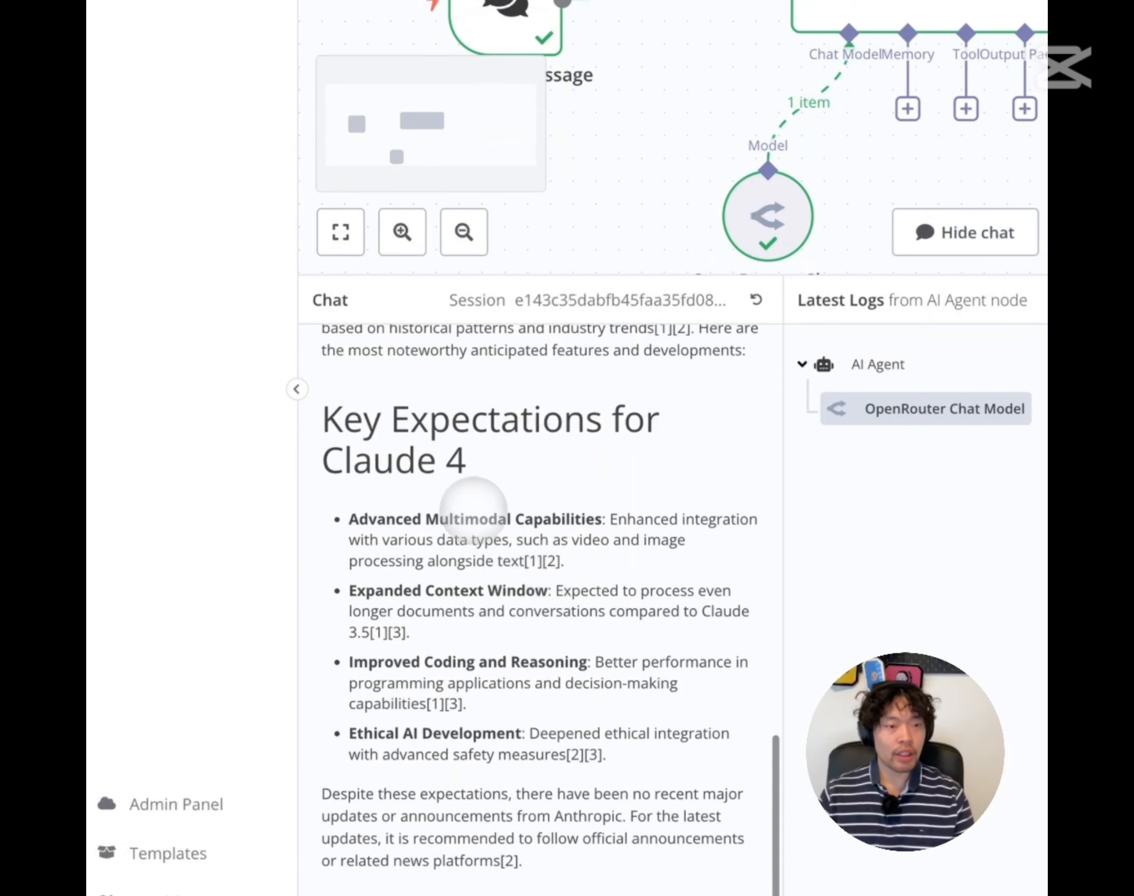
Highlight the Key Expectations for Claude 4 heading and the Improved Coding and Reasoning bullet
{"action": "left_click_drag", "start_coordinate": [339, 421], "coordinate": [490, 459]}
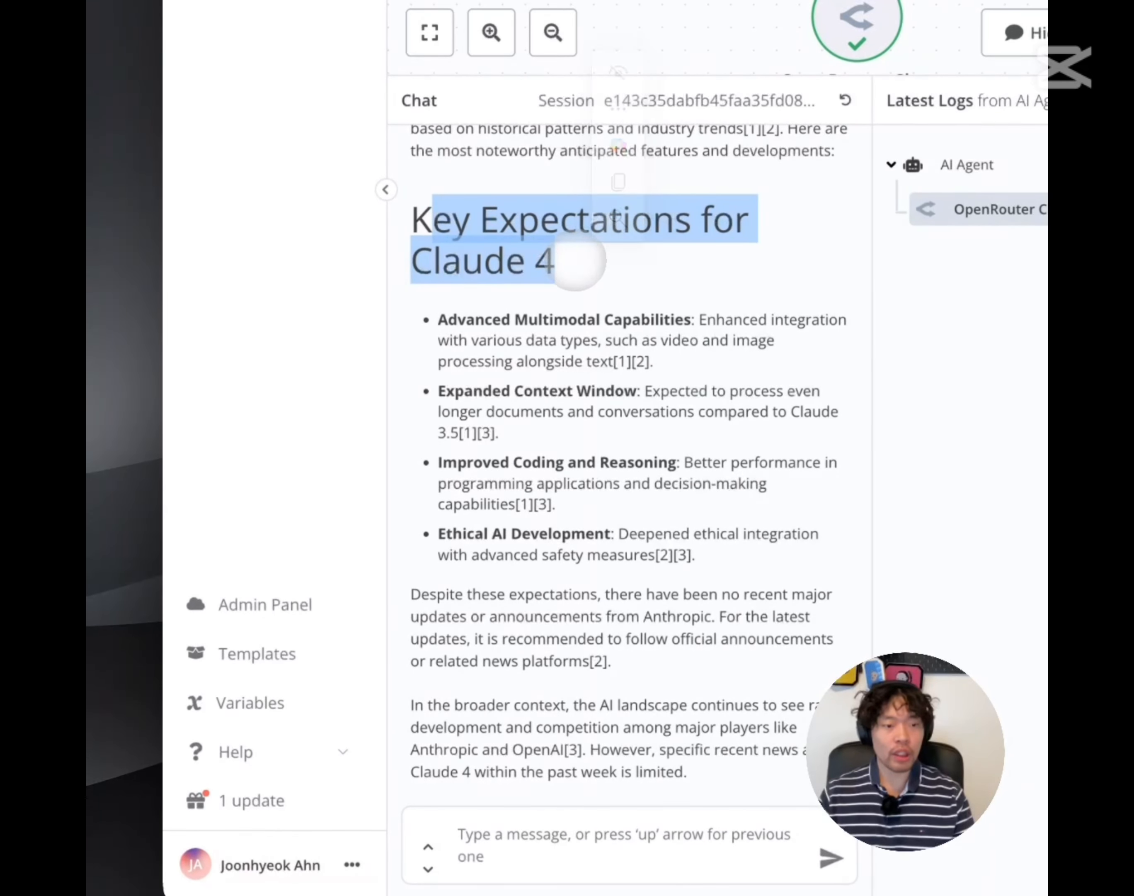
{"action": "left_click_drag", "start_coordinate": [448, 320], "coordinate": [677, 483]}
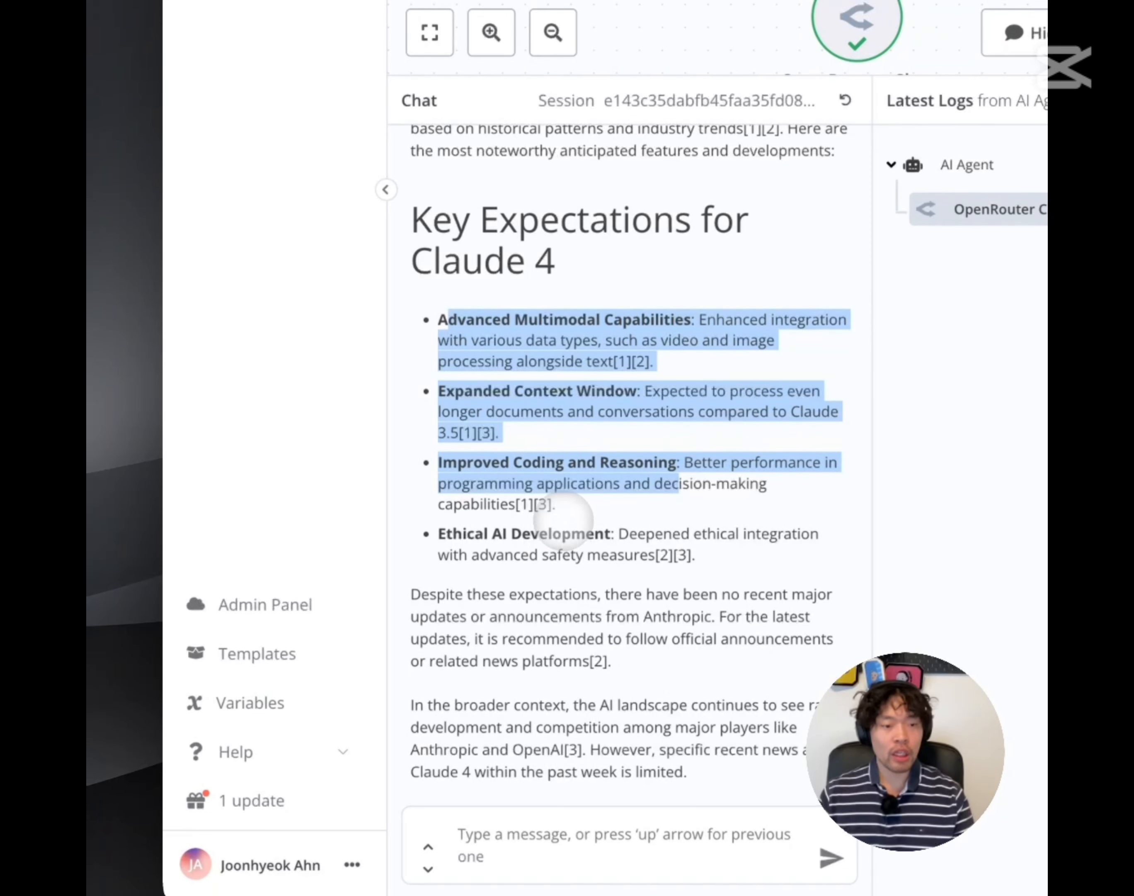
{"action": "left_click", "coordinate": [556, 520]}
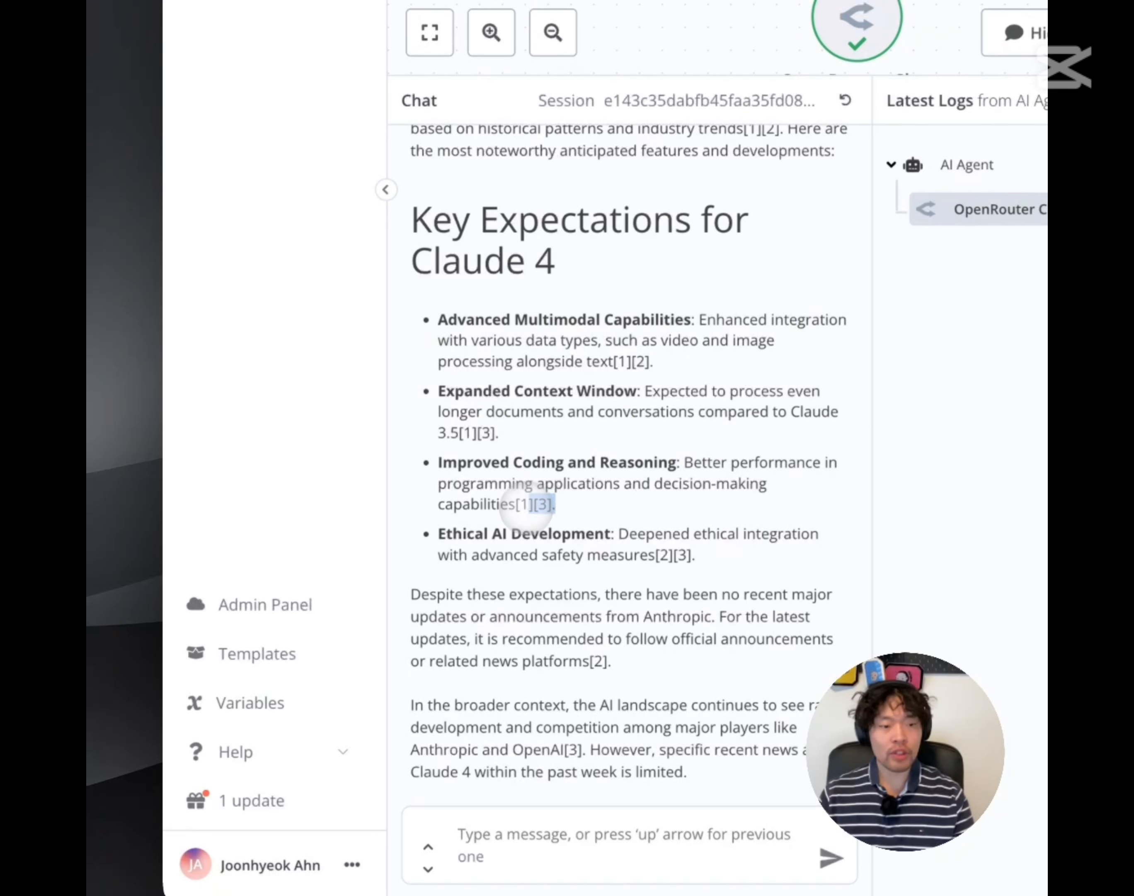
{"action": "left_click_drag", "start_coordinate": [527, 507], "coordinate": [520, 509]}
{"action": "left_click", "coordinate": [520, 514]}
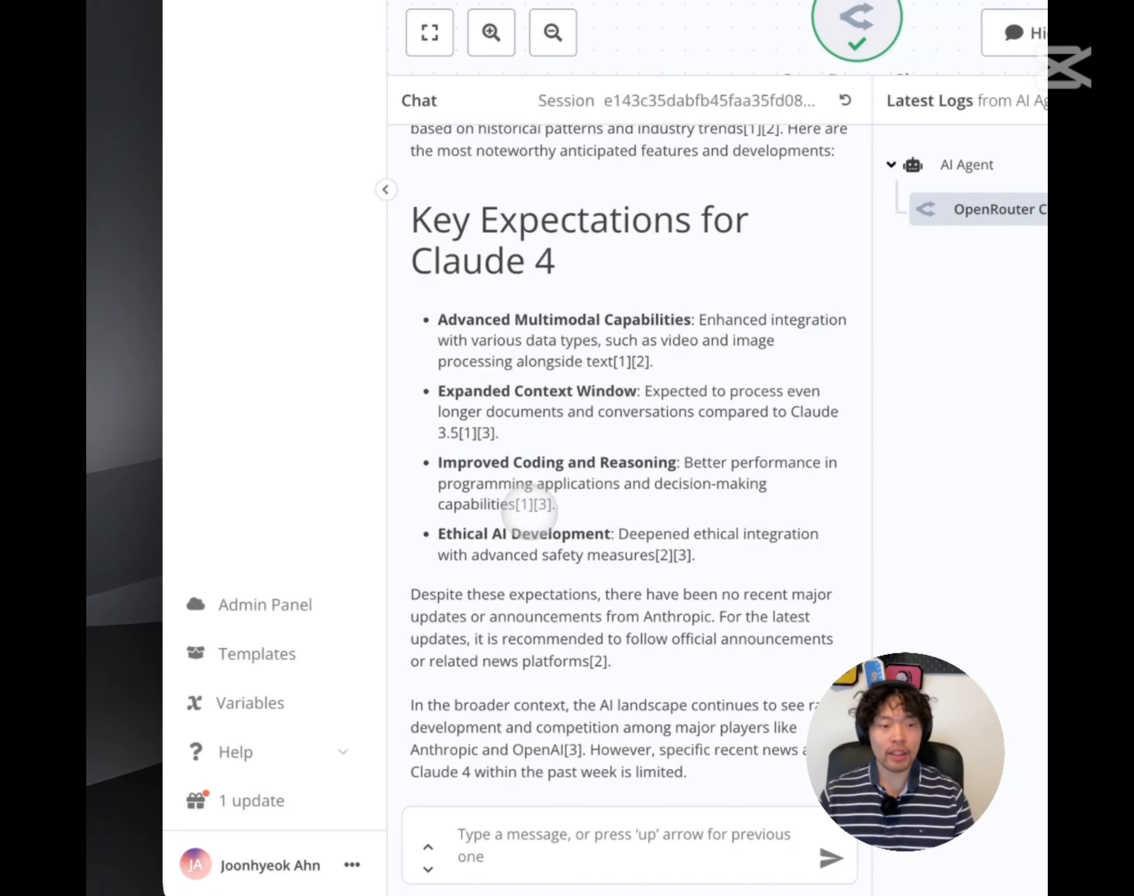
{"action": "triple_click", "coordinate": [526, 505]}
{"action": "left_click", "coordinate": [527, 498]}
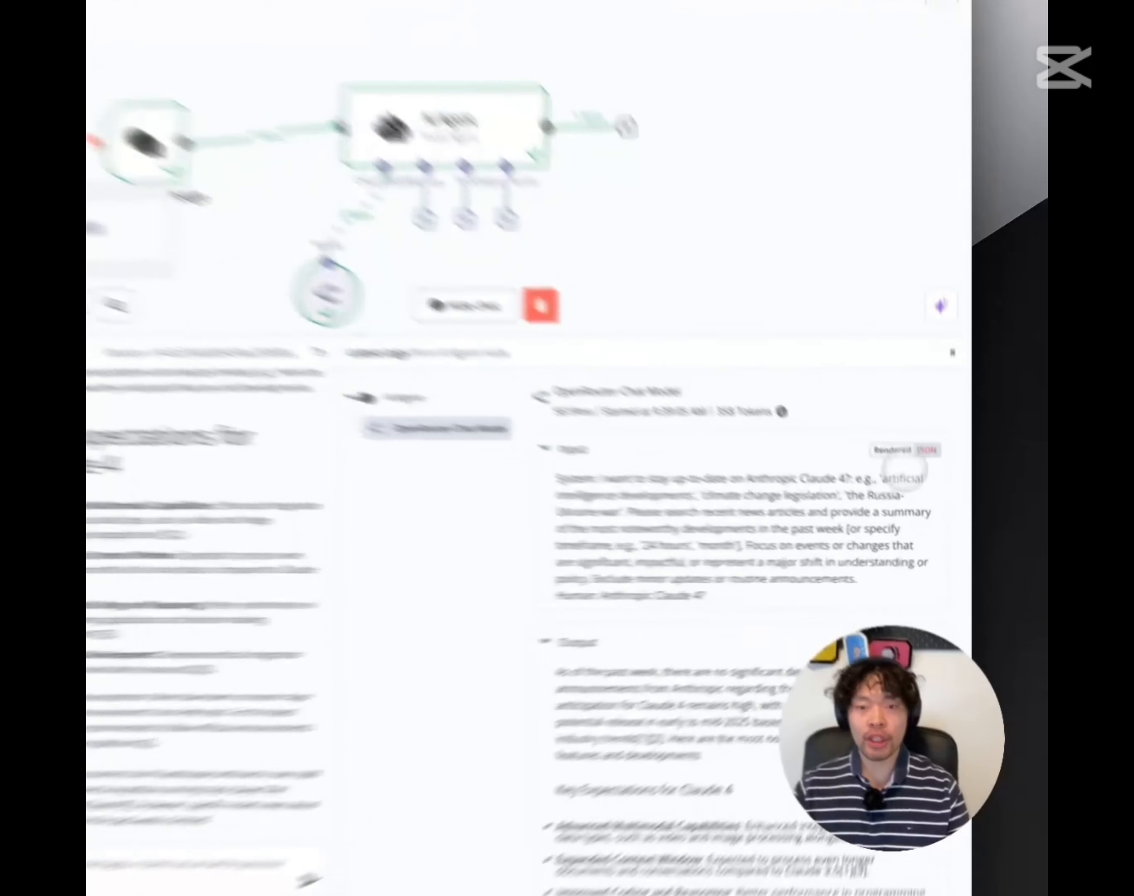
{"action": "left_click", "coordinate": [941, 488]}
{"action": "left_click", "coordinate": [858, 392]}
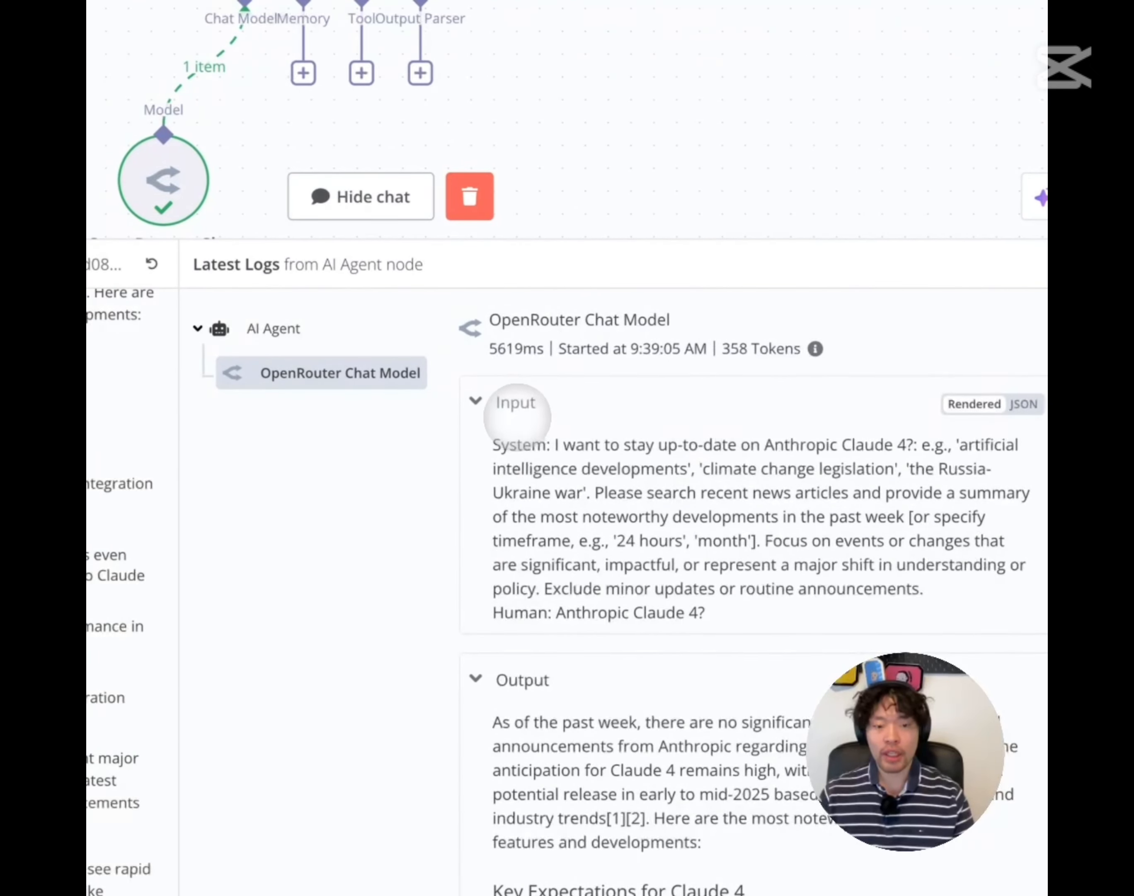
{"action": "scroll", "coordinate": [517, 416], "scroll_direction": "down", "scroll_amount": 5}
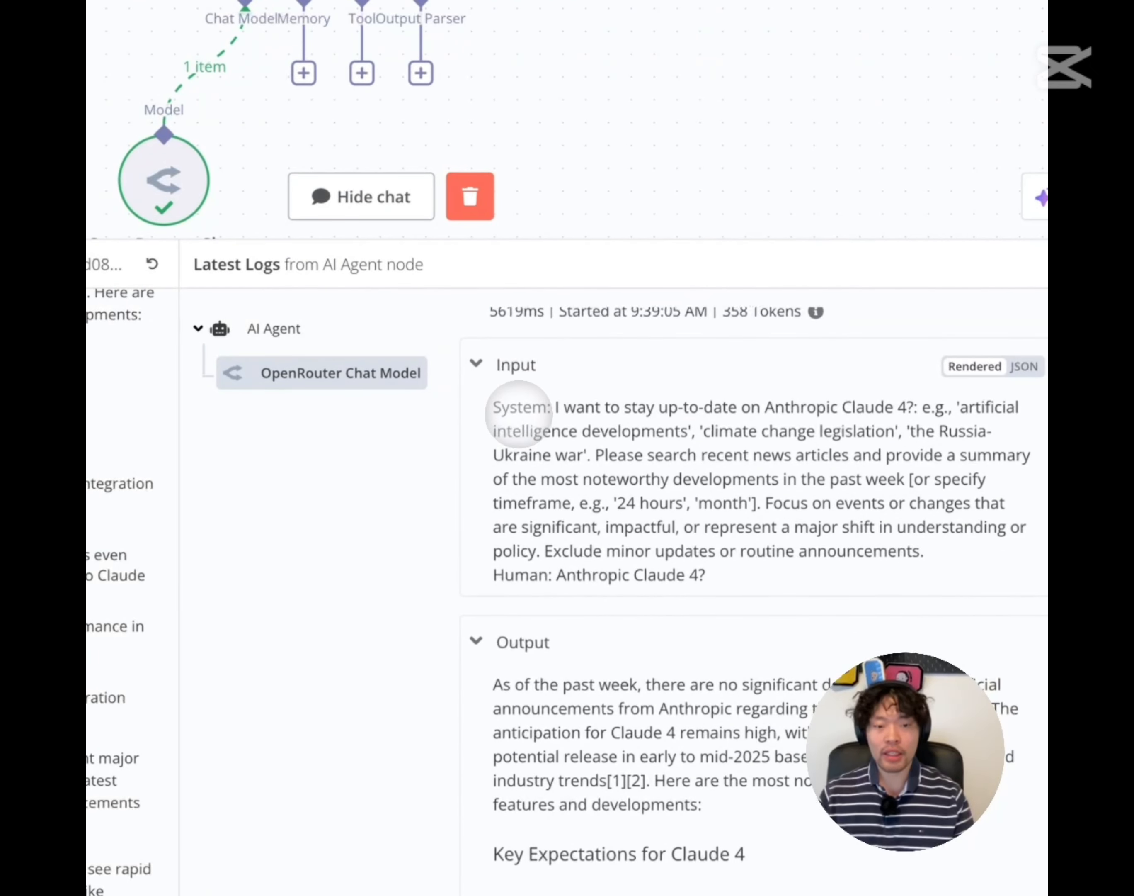
{"action": "scroll", "coordinate": [714, 553], "scroll_direction": "up", "scroll_amount": 5}
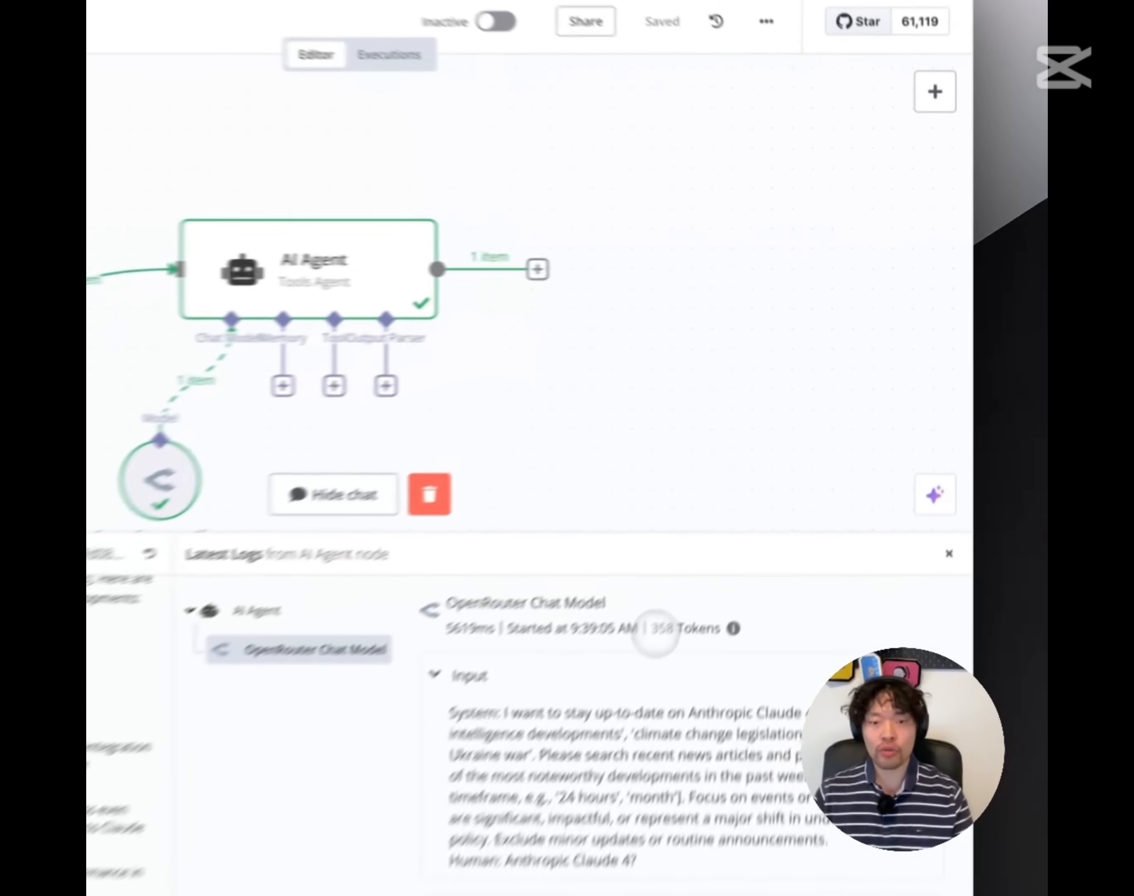
{"action": "left_click_drag", "start_coordinate": [789, 461], "coordinate": [828, 462]}
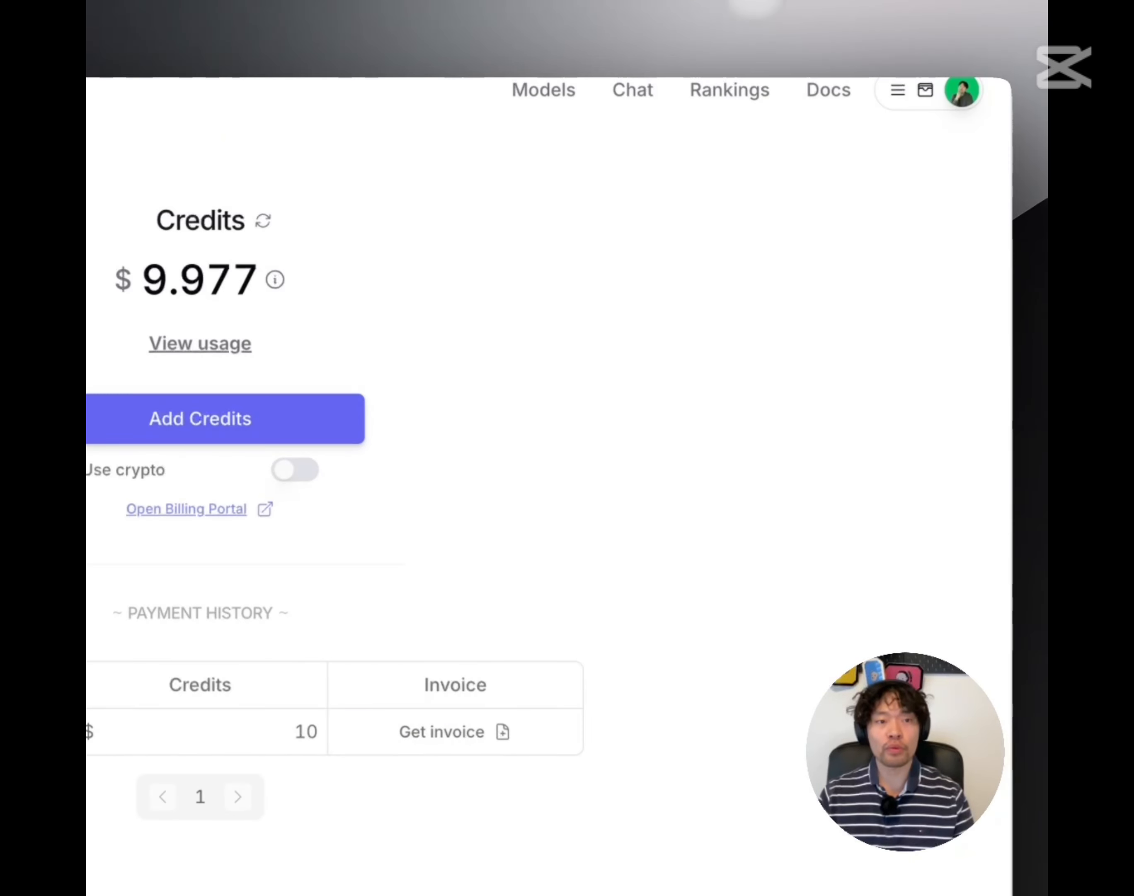
Refresh the OpenRouter credits and compare the balance, now $9.954 instead of $9.977
{"action": "left_click_drag", "start_coordinate": [153, 220], "coordinate": [289, 276]}
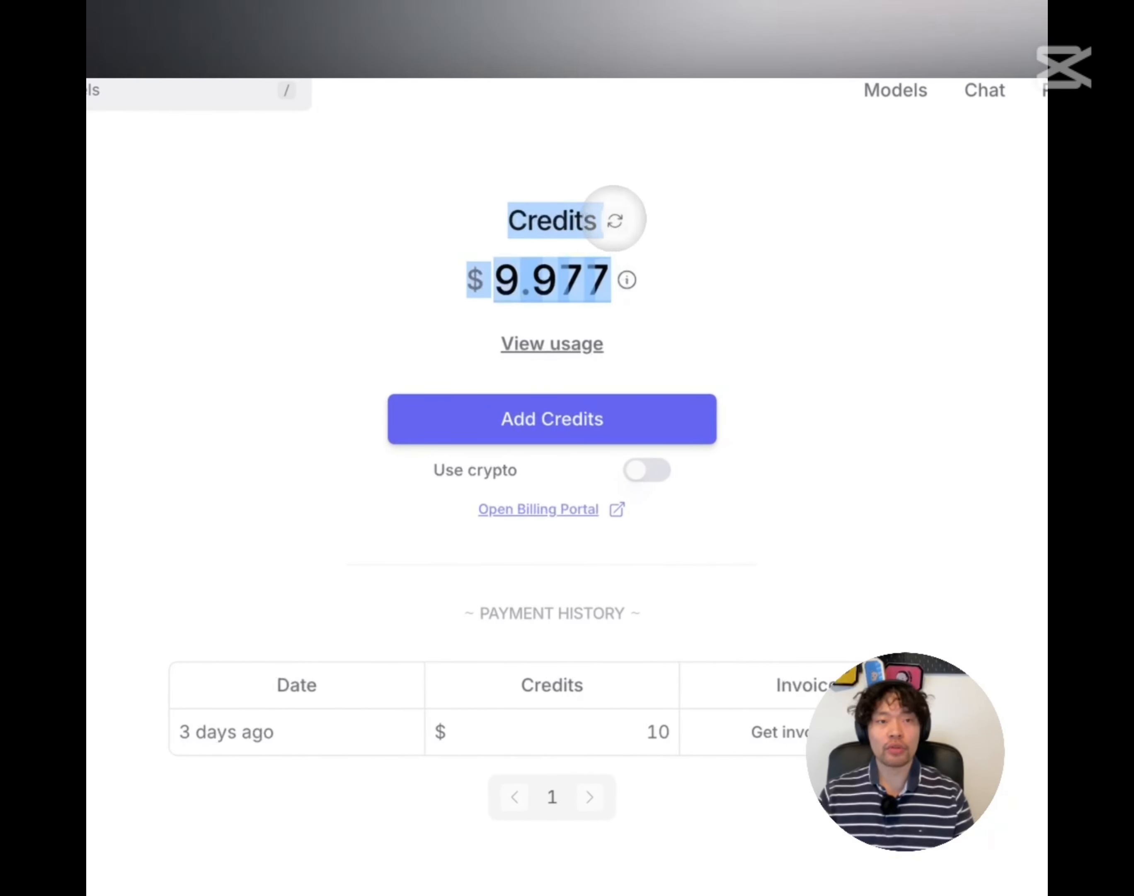
{"action": "left_click", "coordinate": [614, 221]}
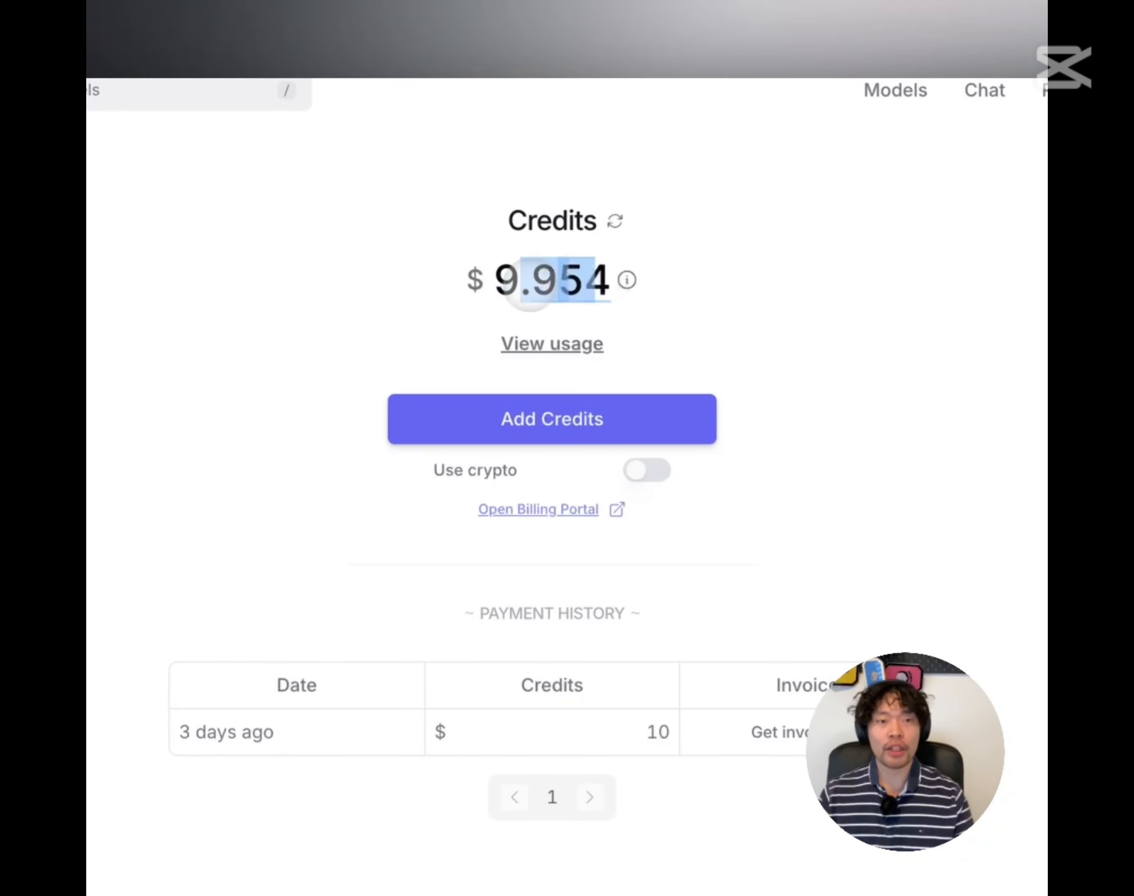
{"action": "left_click_drag", "start_coordinate": [528, 285], "coordinate": [511, 284]}
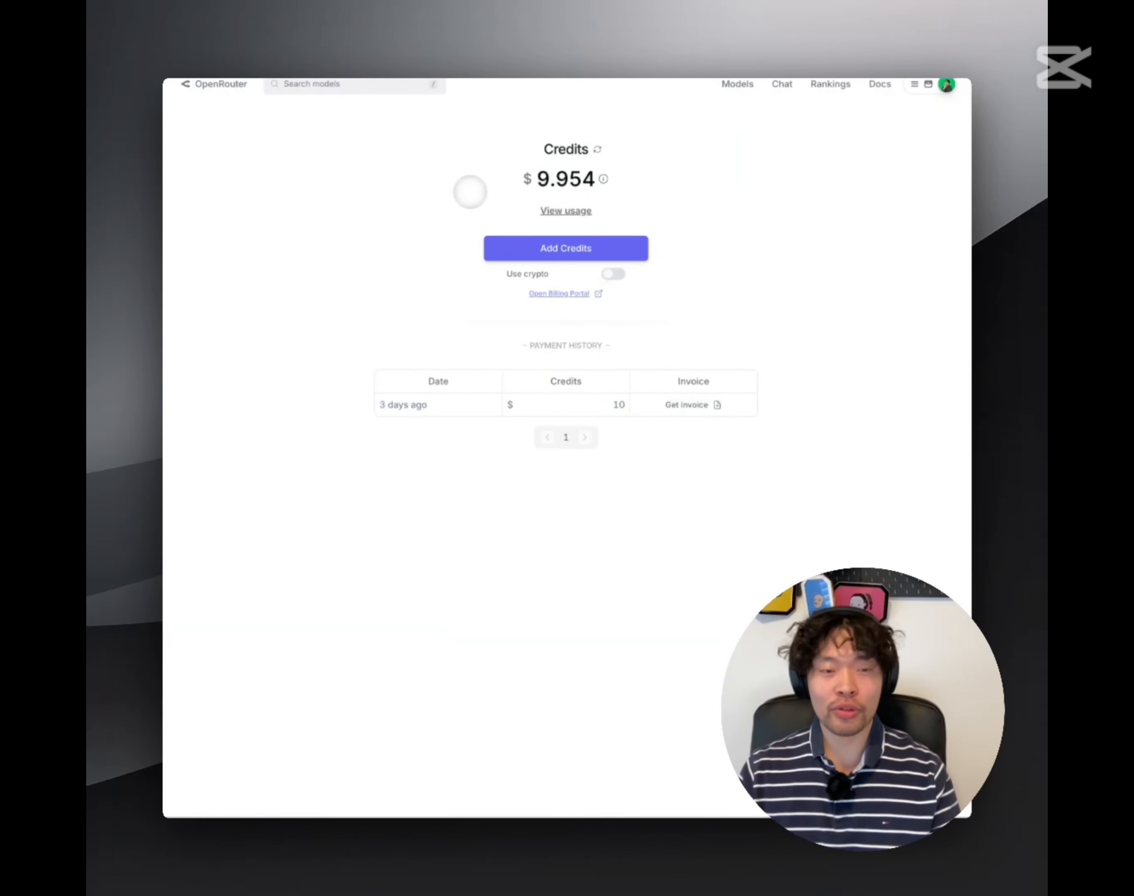
{"action": "left_click_drag", "start_coordinate": [555, 180], "coordinate": [538, 180]}
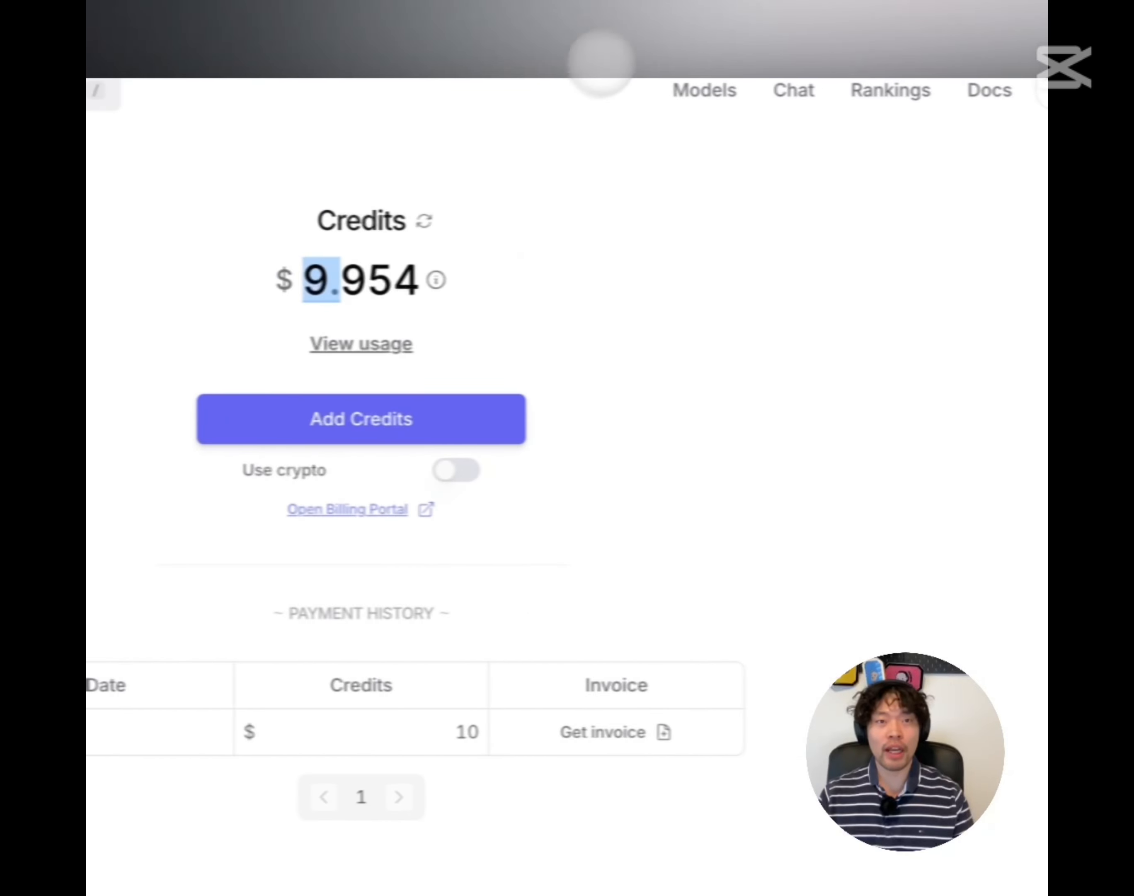